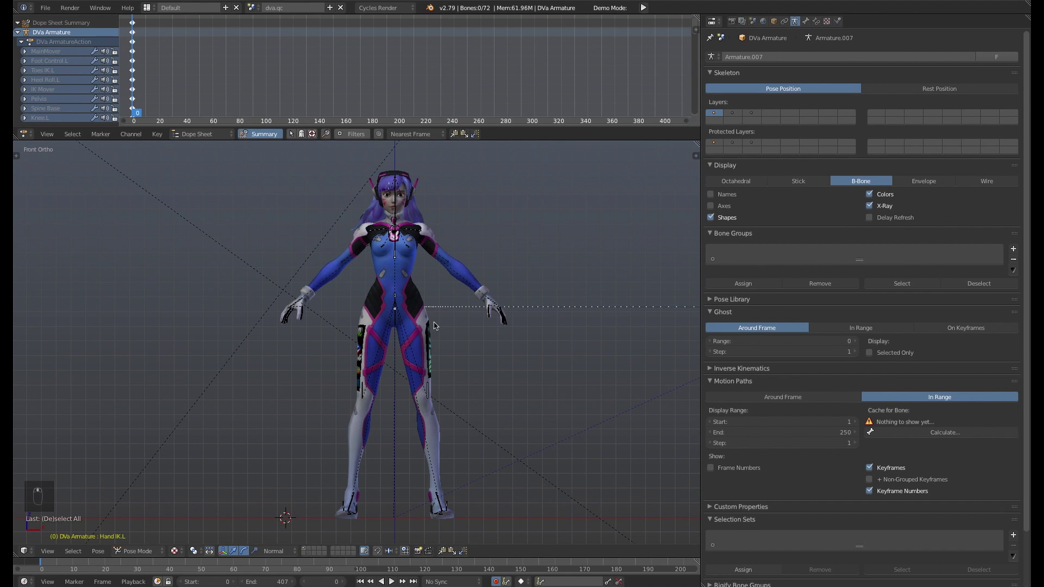
# Move the Hand IK.L bone inward in front view and rotate it so the left hand hangs beside the hip
pyautogui.click(498, 305)
pyautogui.press('g')
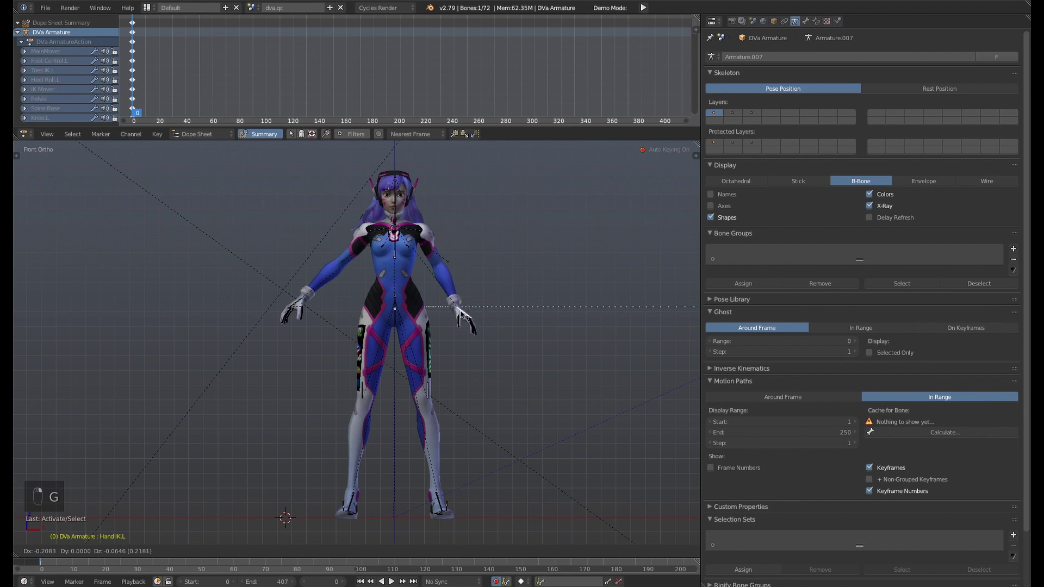
pyautogui.click(457, 319)
pyautogui.moveTo(496, 304); pyautogui.dragTo(496, 324)
# Move the Hand IK.R bone inward and rotate it so the right hand hangs beside the thigh
pyautogui.click(303, 305)
pyautogui.press('g')
pyautogui.click(339, 317)
pyautogui.press('r')
pyautogui.click(374, 273)
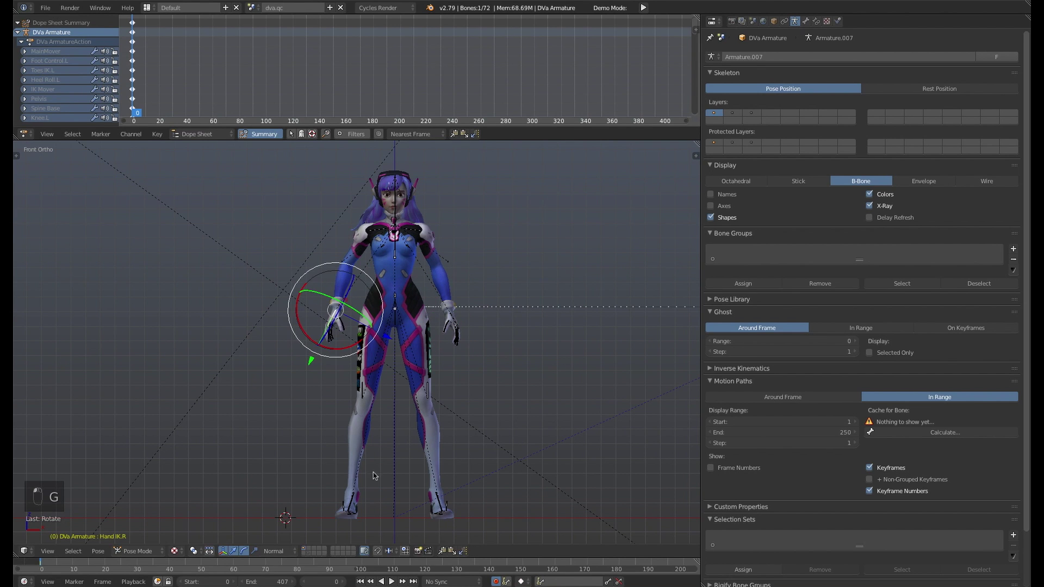
# Move the right and left Foot Control bones inward so both feet stand close under the hips
pyautogui.click(352, 516)
pyautogui.press('g')
pyautogui.click(389, 511)
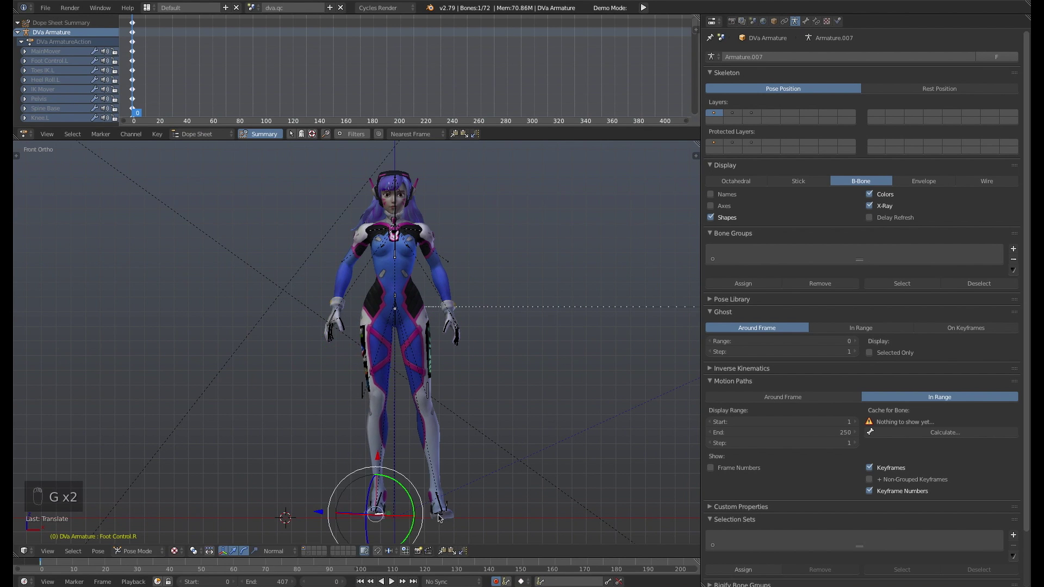
pyautogui.click(440, 516)
pyautogui.press('g')
pyautogui.click(408, 514)
# In side view, move the left Foot Control bone forward about 0.24 units and the right one back about 0.18 units
pyautogui.press('KP_3')
pyautogui.press('g')
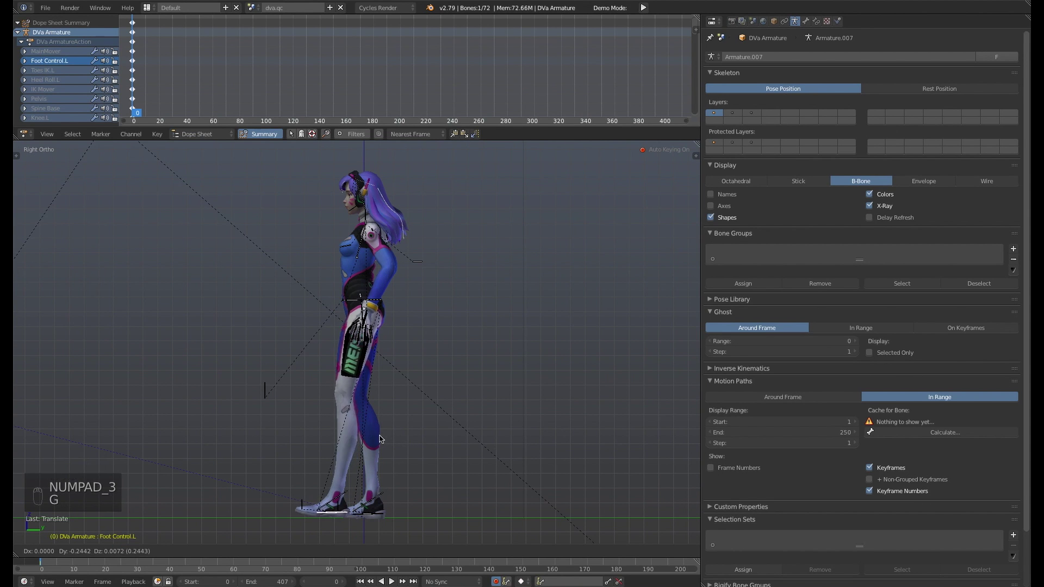
pyautogui.click(379, 439)
pyautogui.click(370, 508)
pyautogui.press('g')
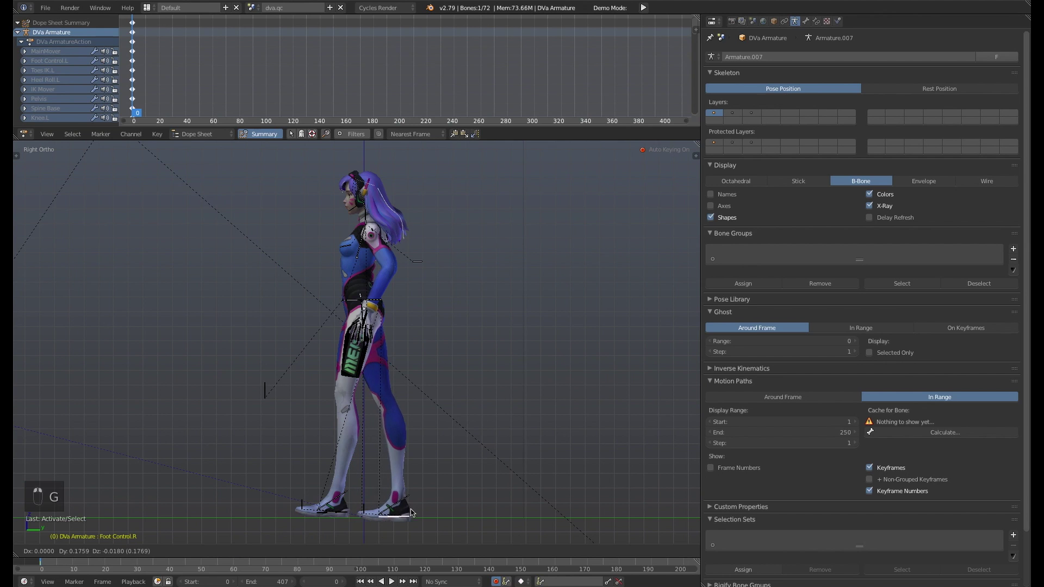
pyautogui.click(412, 510)
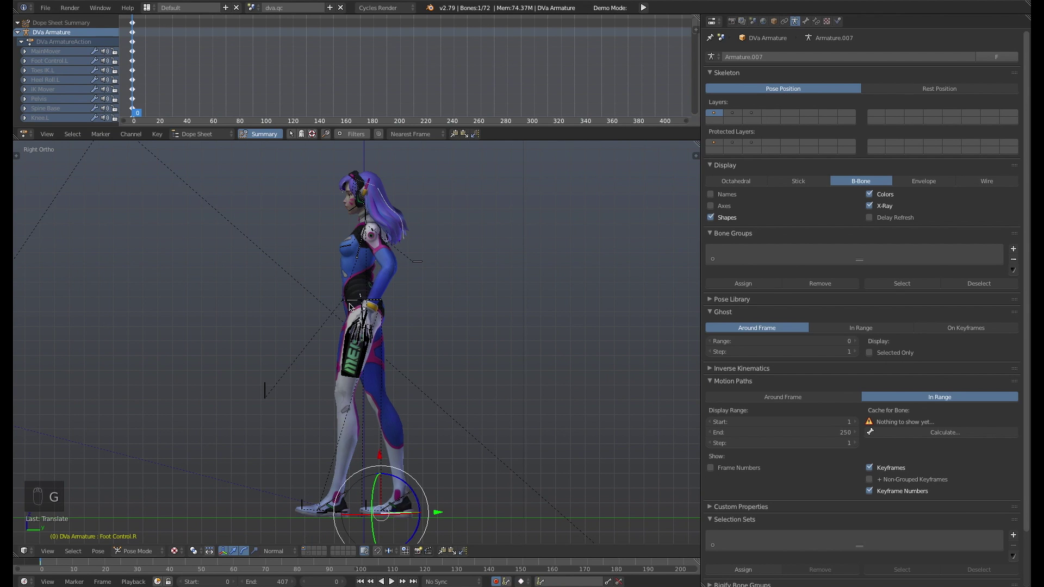
# Move the hip control bone slightly forward and down so the knees bend, and tilt it to lean the body forward
pyautogui.rightClick(350, 303)
pyautogui.press('g')
pyautogui.click(346, 312)
pyautogui.moveTo(391, 269); pyautogui.dragTo(387, 267)
# Move the Hand IK.L bone slightly back and down so the left arm hangs beside the hip
pyautogui.rightClick(364, 322)
pyautogui.press('g')
pyautogui.click(379, 332)
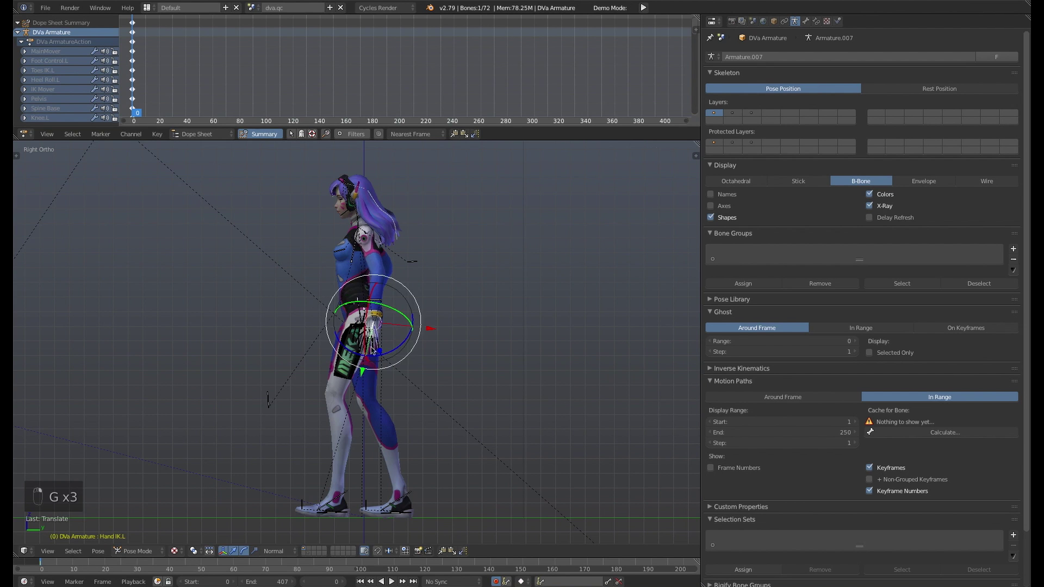
# Rotate the Pelvis bone to twist the hips with the stride, and rotate the upper torso bone the opposite way
pyautogui.moveTo(372, 350); pyautogui.dragTo(397, 328, button='middle')
pyautogui.rightClick(396, 327)
pyautogui.moveTo(417, 329); pyautogui.dragTo(371, 336)
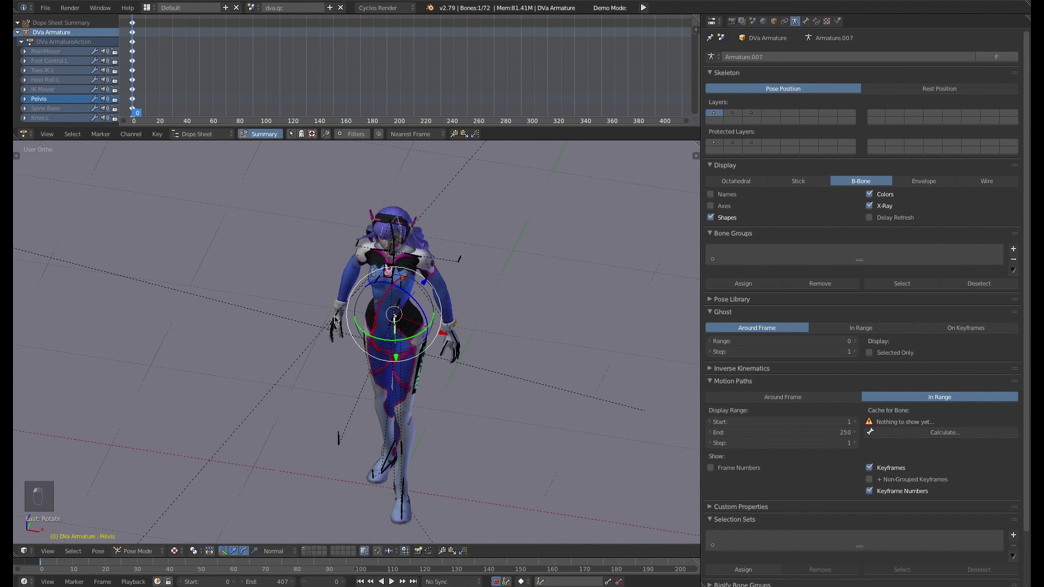
pyautogui.rightClick(393, 279)
pyautogui.moveTo(418, 297); pyautogui.dragTo(422, 284)
# In side view, move the Hand IK.R bone forward in front of the waist, rotate it and refine its position
pyautogui.rightClick(321, 327)
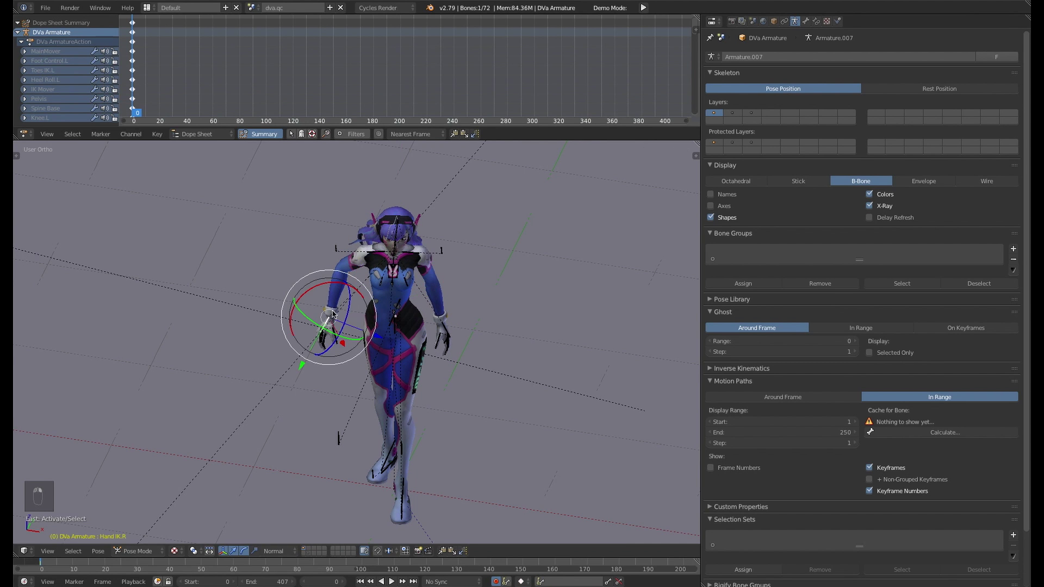
pyautogui.press('KP_3')
pyautogui.press('g')
pyautogui.click(319, 311)
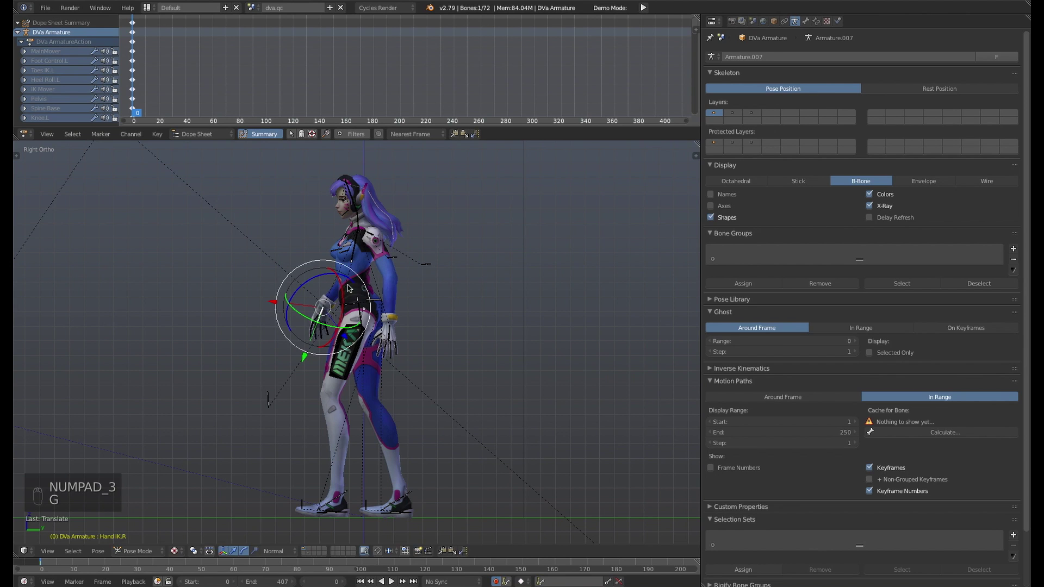
pyautogui.moveTo(356, 277); pyautogui.dragTo(365, 290)
pyautogui.press('g')
pyautogui.click(356, 299)
# In front view, bring the Hand IK.R bone inward so the right hand sits close to the hip
pyautogui.press('KP_1')
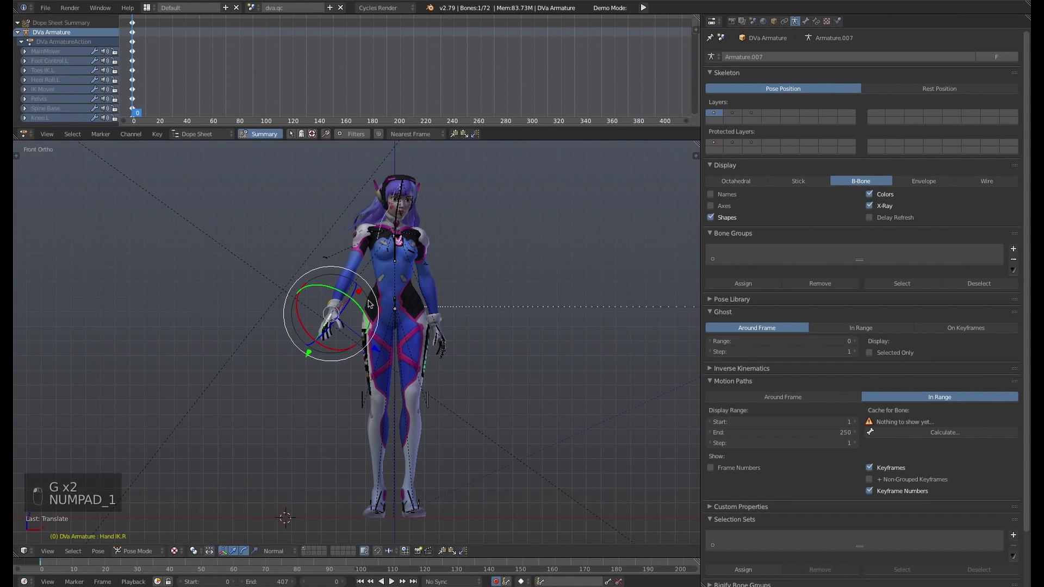
pyautogui.press('g')
pyautogui.click(395, 218)
# Rotate the head and neck bones so the face points straight ahead
pyautogui.rightClick(397, 208)
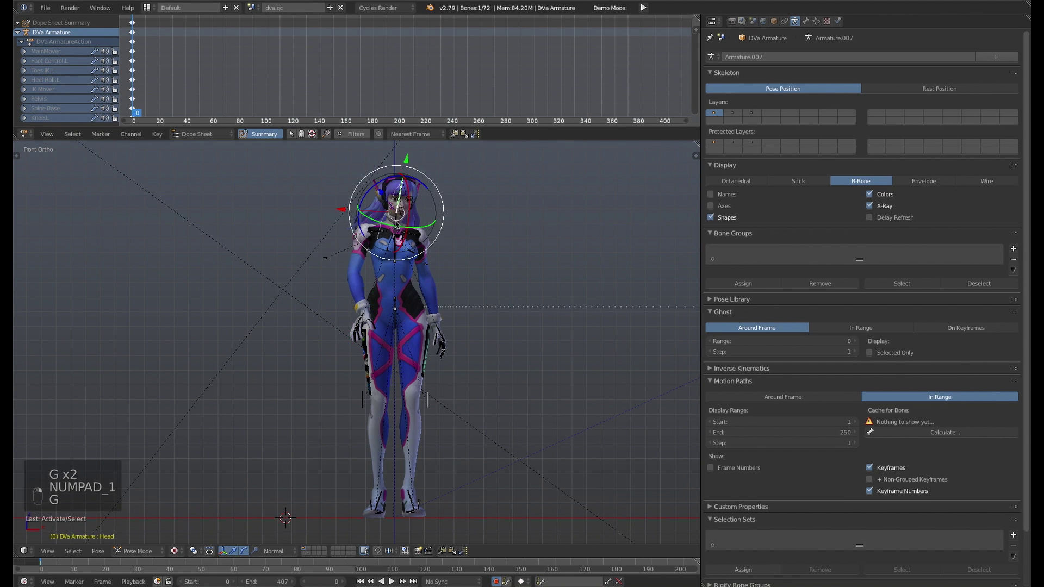
pyautogui.press('g')
pyautogui.click(425, 206)
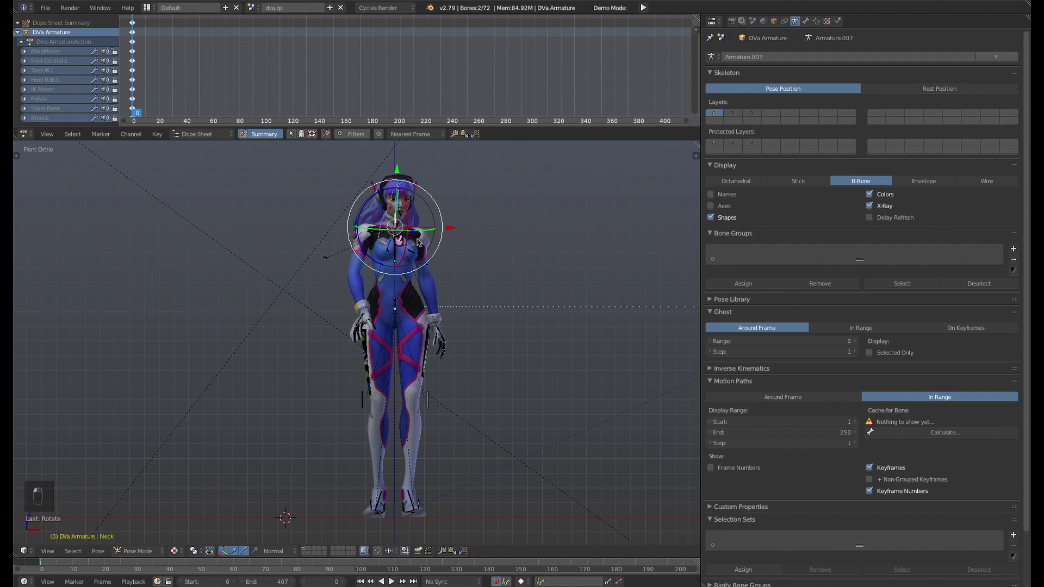
# Rotate the Hand IK.R bone to turn the right hand, and move the Hand IK.L bone closer to the body
pyautogui.rightClick(363, 319)
pyautogui.moveTo(333, 314); pyautogui.dragTo(427, 330)
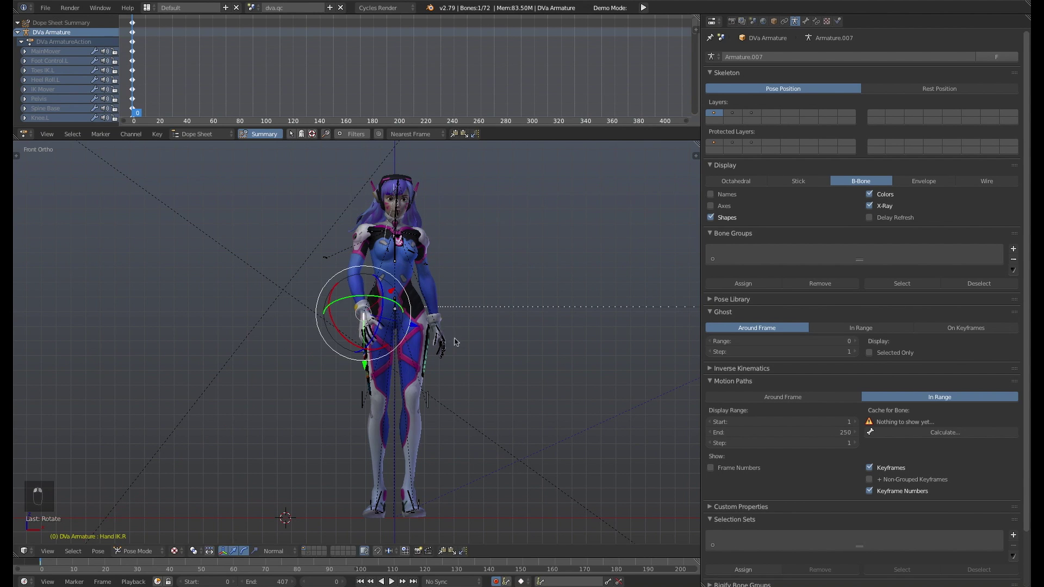
pyautogui.rightClick(442, 337)
pyautogui.press('g')
pyautogui.click(427, 325)
# Try moving the body with the IK Mover bone, and undo the move
pyautogui.press('KP_3')
pyautogui.moveTo(425, 322); pyautogui.dragTo(474, 344, button='middle')
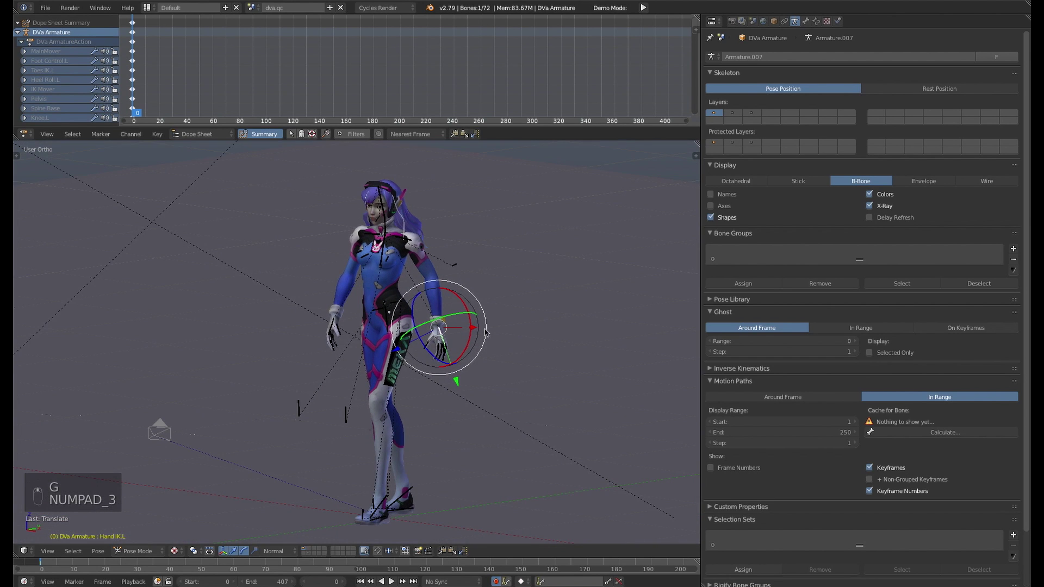
pyautogui.rightClick(379, 312)
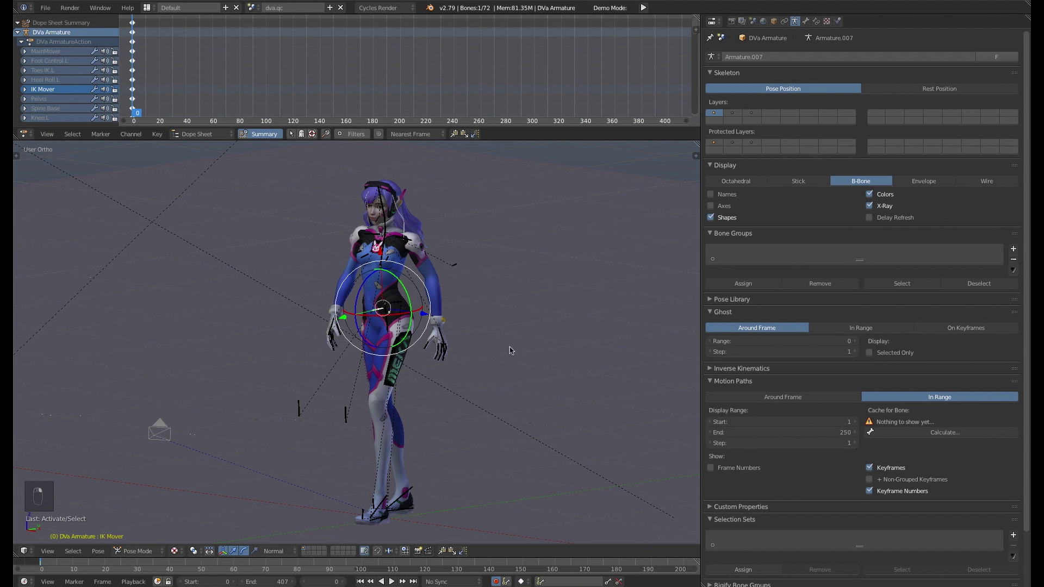
pyautogui.press('g')
pyautogui.click(348, 329)
pyautogui.press('super+z')
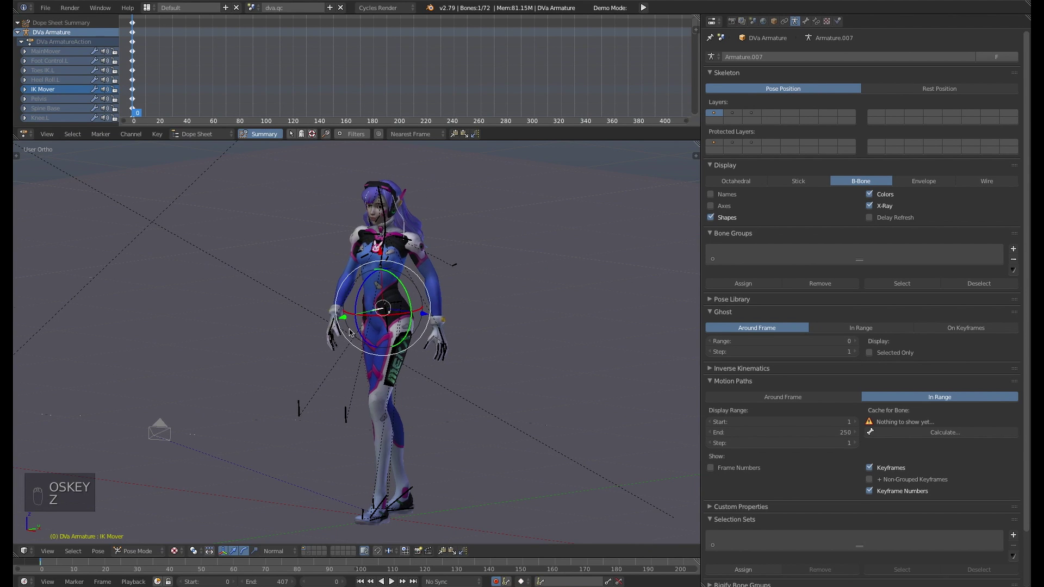
# Try moving the whole armature in Object Mode, undo the move and return to Pose Mode
pyautogui.press('Tab')
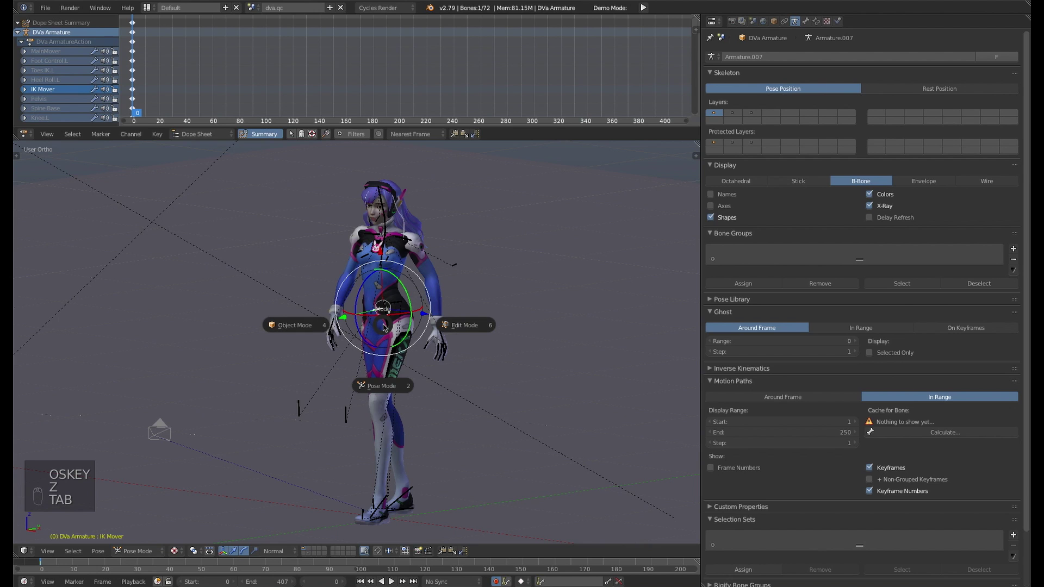
pyautogui.click(315, 329)
pyautogui.moveTo(431, 310); pyautogui.dragTo(348, 326)
pyautogui.press('super+z')
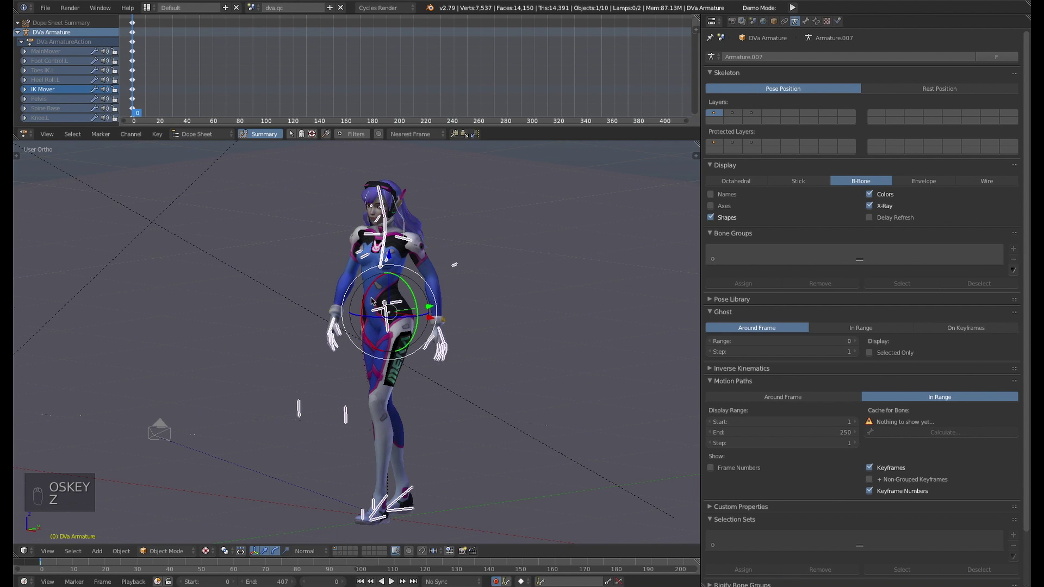
pyautogui.moveTo(393, 282)
pyautogui.mouseDown(button='middle')
pyautogui.moveTo(413, 284)
pyautogui.moveTo(373, 287)
pyautogui.mouseUp(button='middle')
pyautogui.press('Tab')
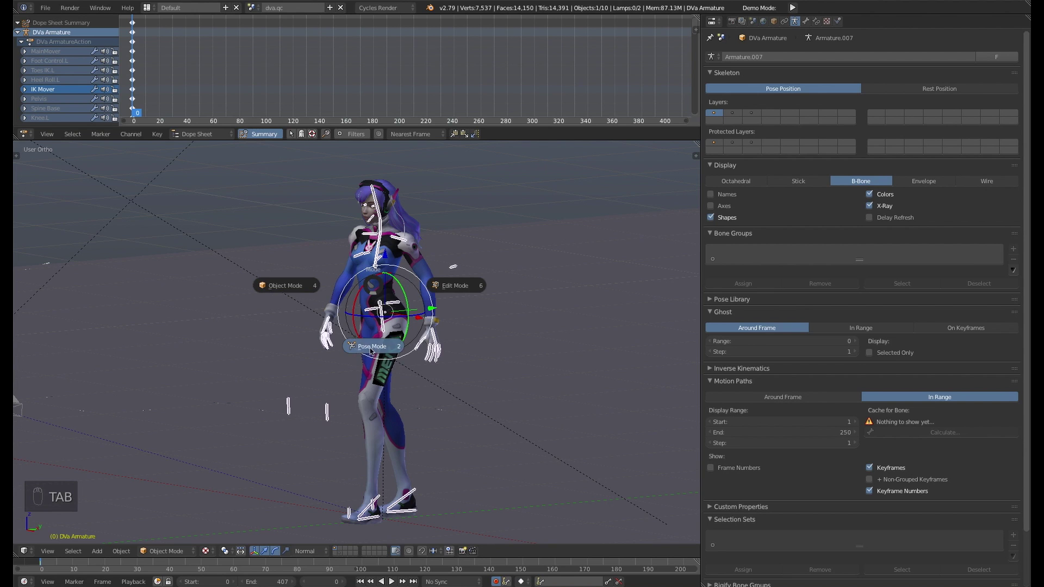
# In side view, move the Foot Control.L bone slightly further forward and rotate it to level the left foot
pyautogui.press('KP_3')
pyautogui.keyDown('shift'); pyautogui.moveTo(387, 334); pyautogui.dragTo(420, 326, button='middle'); pyautogui.keyUp('shift')
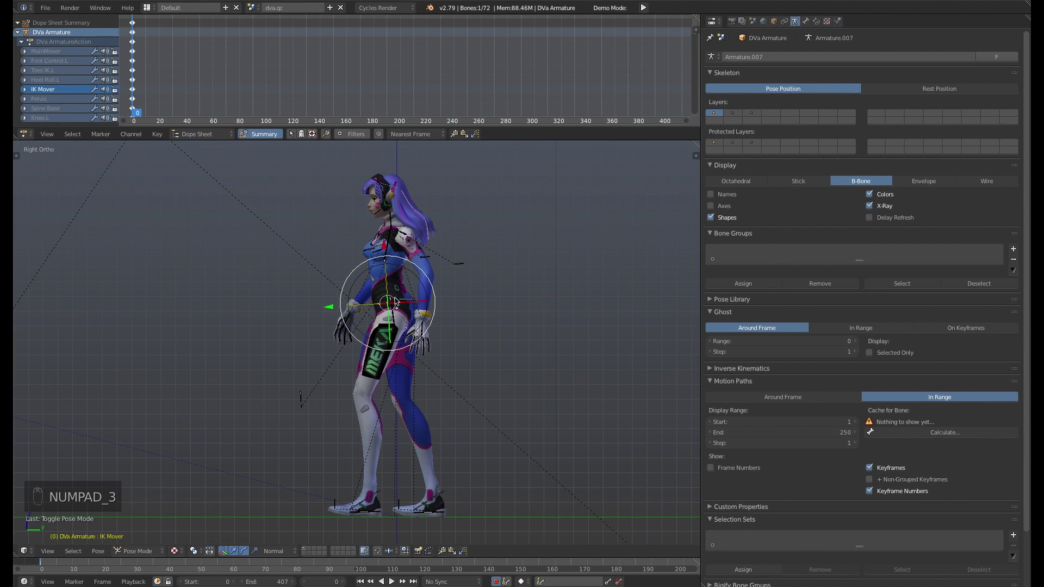
pyautogui.rightClick(365, 513)
pyautogui.press('g')
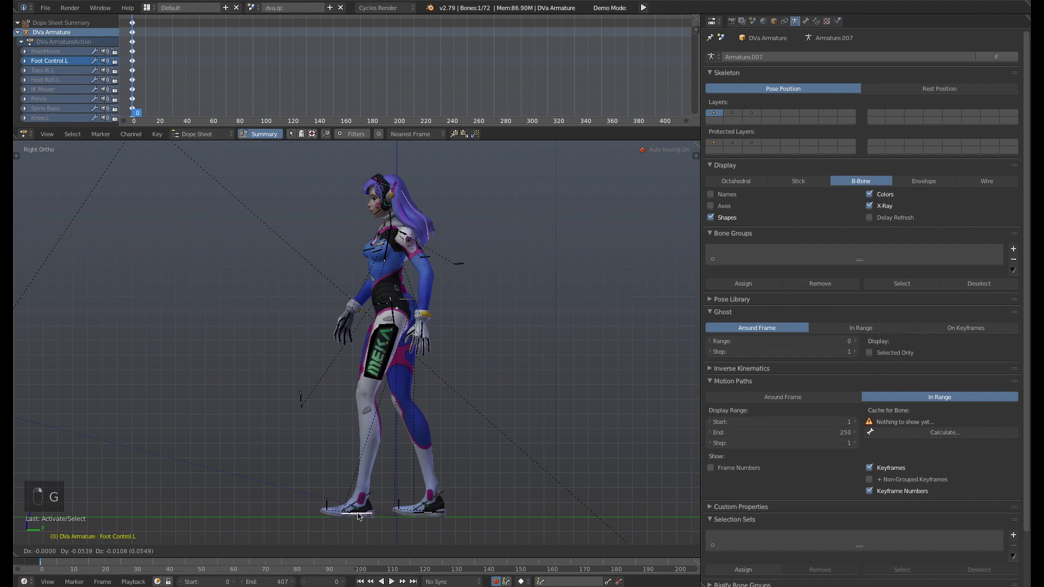
pyautogui.click(354, 516)
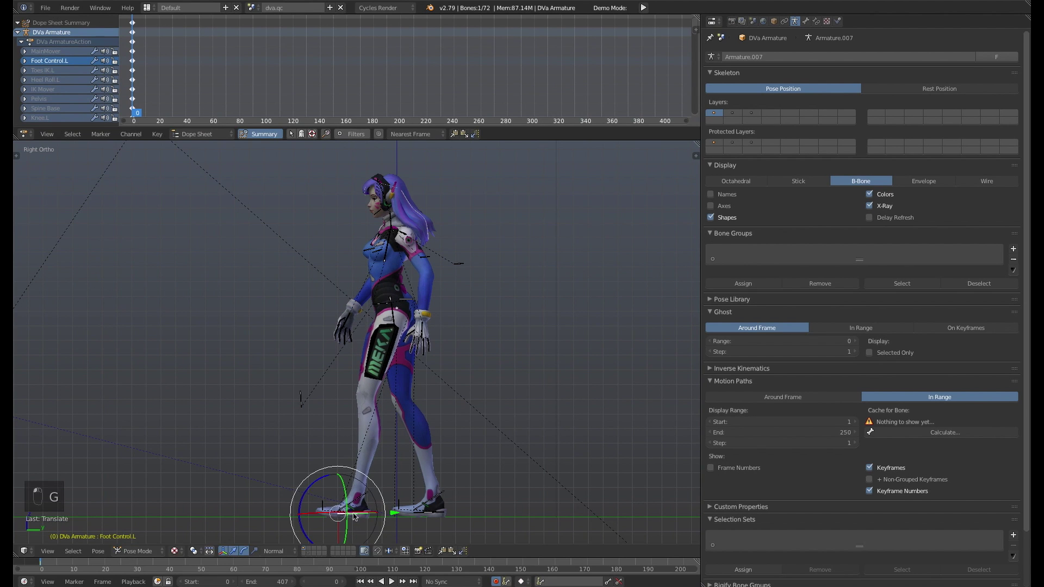
pyautogui.moveTo(381, 491); pyautogui.dragTo(397, 424)
# Switch the armature to Object Mode and back to Pose Mode
pyautogui.press('Tab')
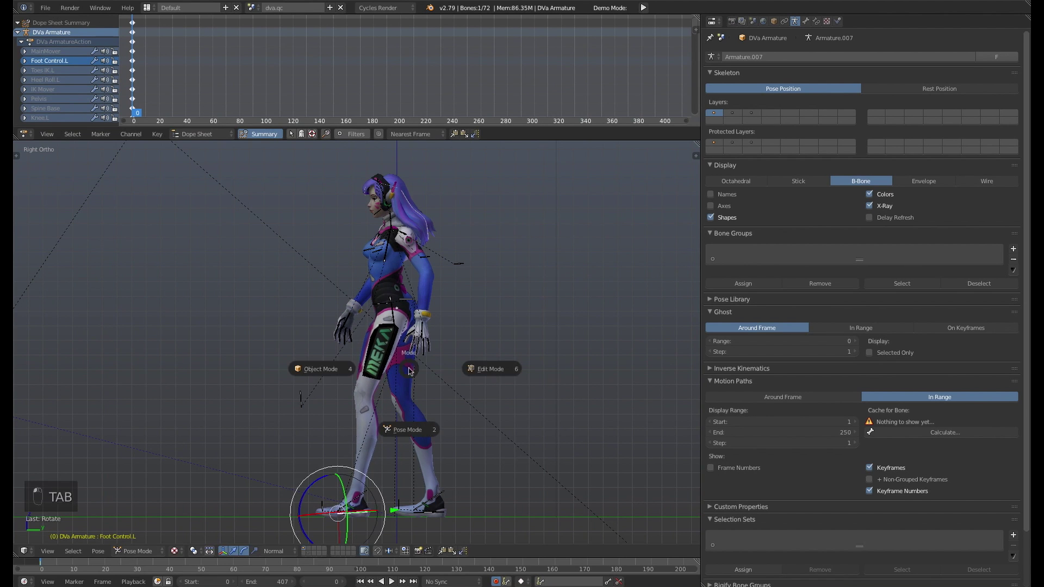
pyautogui.click(321, 368)
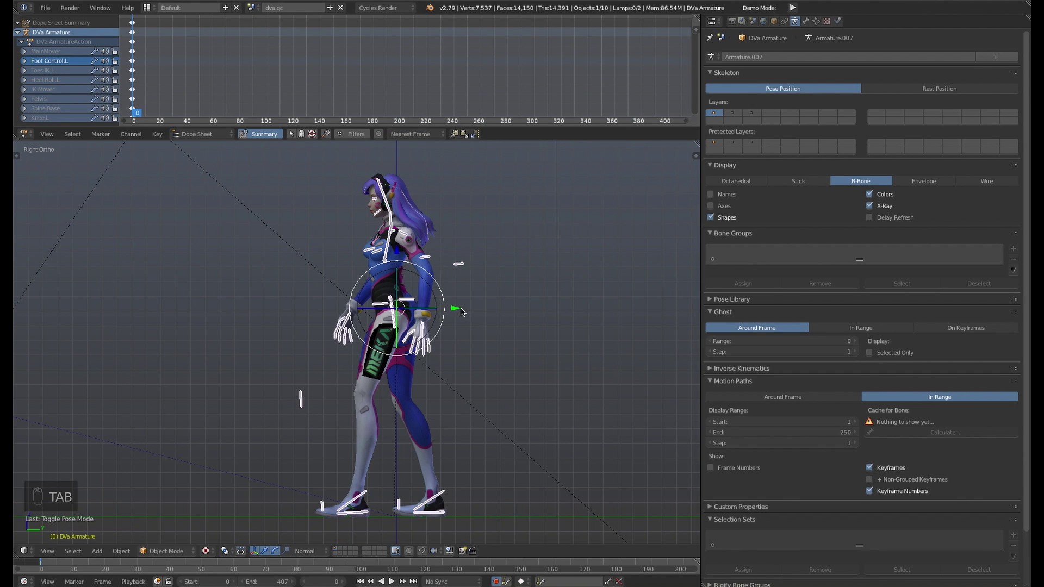
pyautogui.press('Tab')
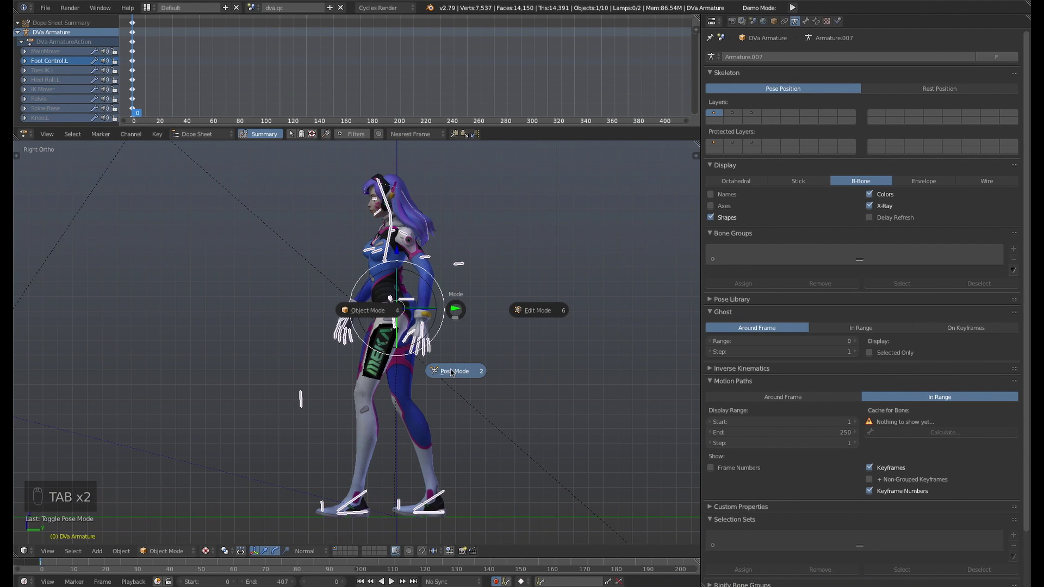
pyautogui.click(451, 372)
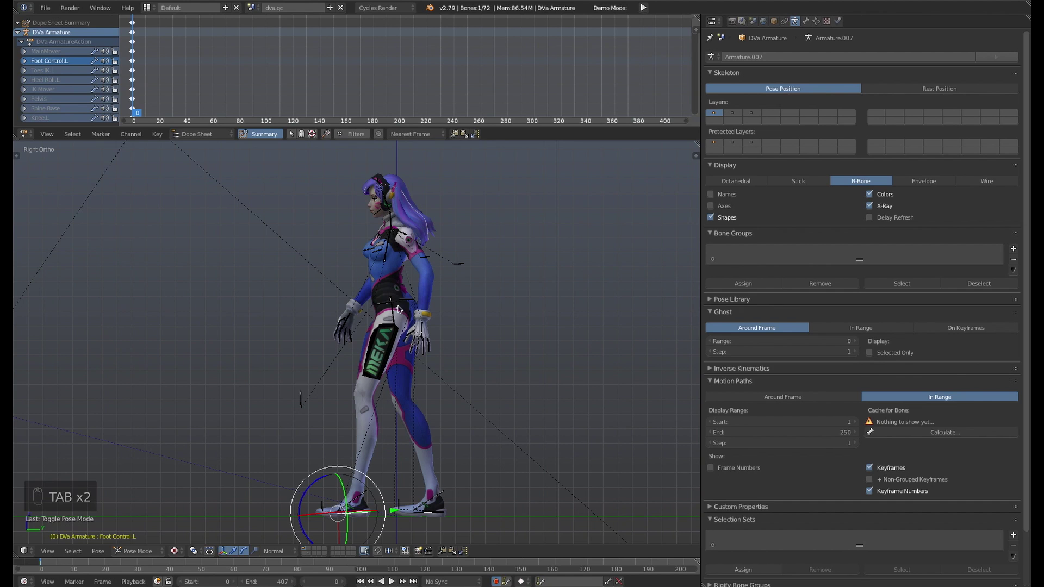
# Move the IK Mover bone forward in two stages until the hips are ahead of the left foot
pyautogui.rightClick(384, 303)
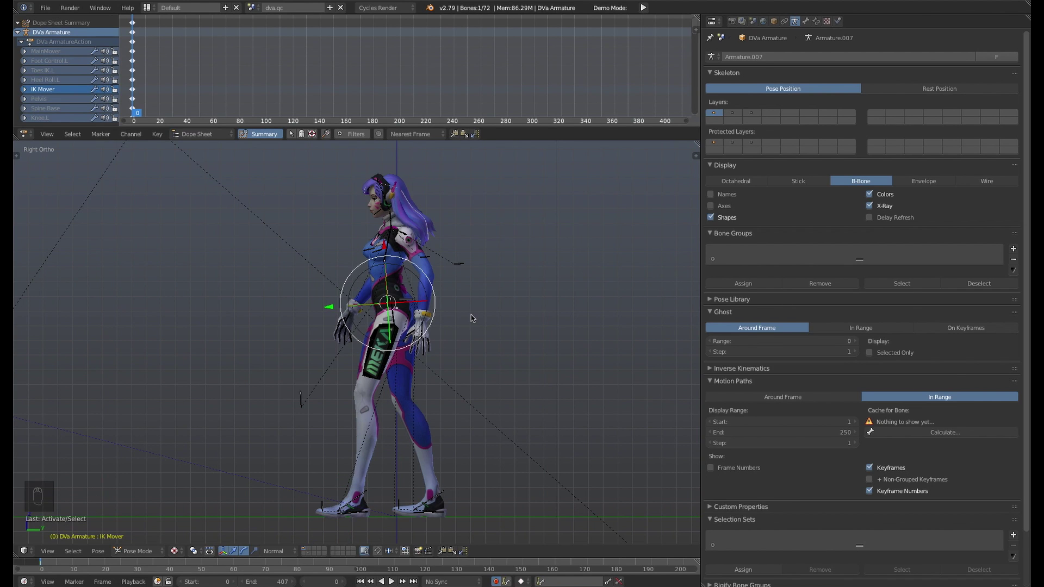
pyautogui.press('g')
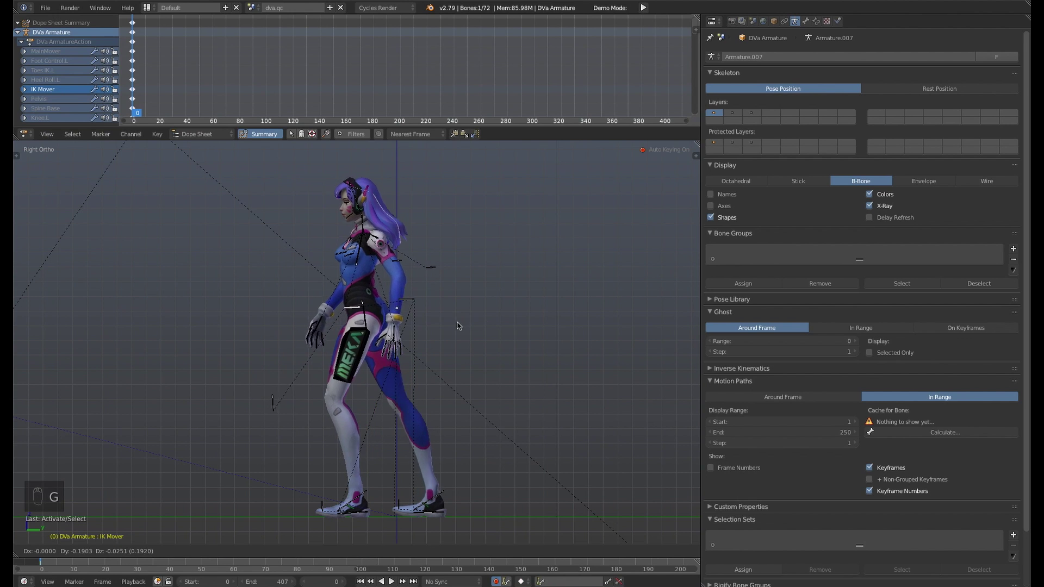
pyautogui.click(449, 325)
pyautogui.rightClick(340, 517)
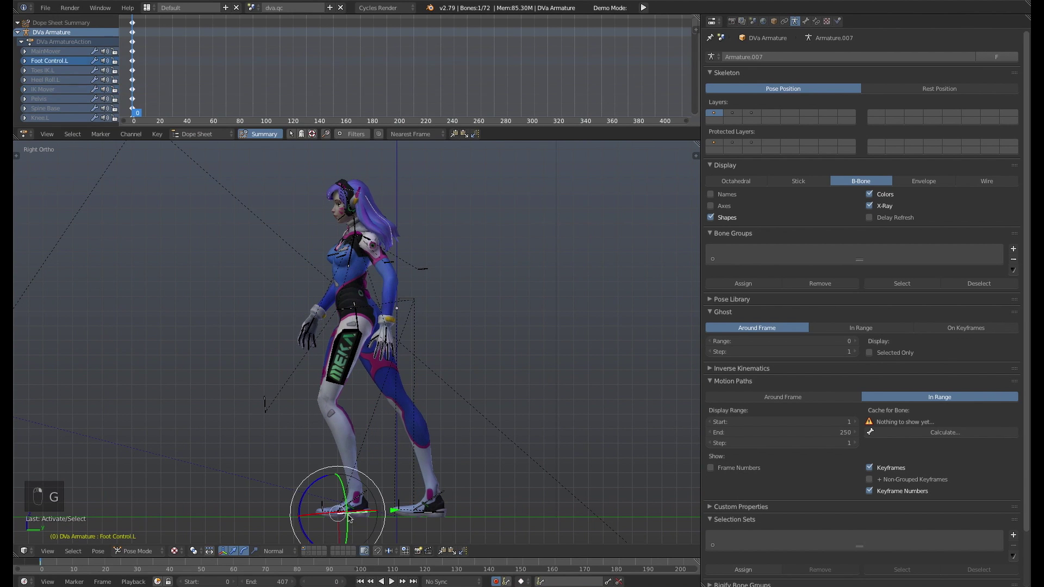
pyautogui.rightClick(336, 309)
pyautogui.press('g')
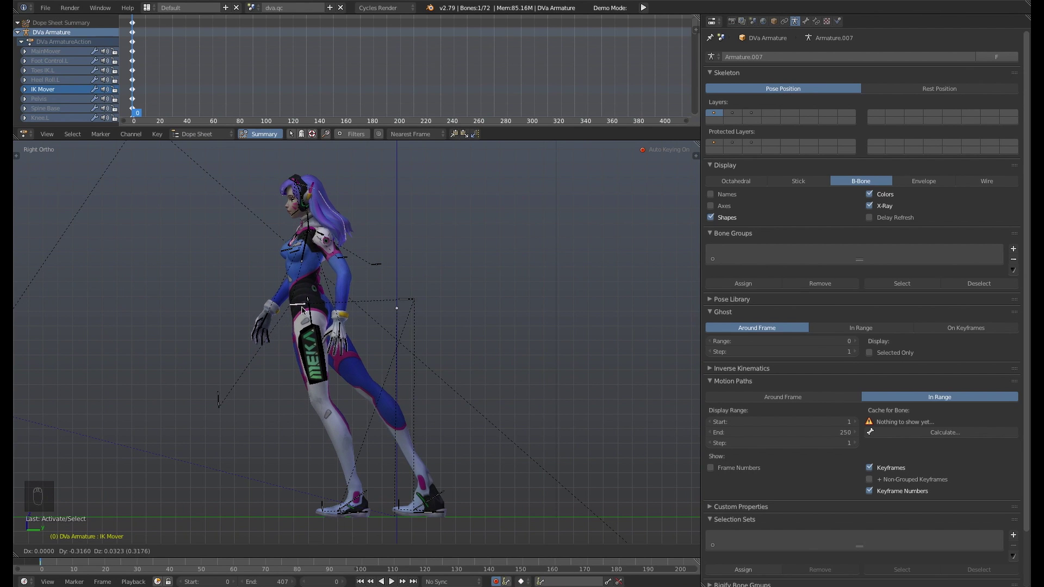
pyautogui.click(303, 309)
# Move the Foot Control.R bone forward about 1.2 units, placing the right foot on the ground ahead of the left
pyautogui.rightClick(436, 517)
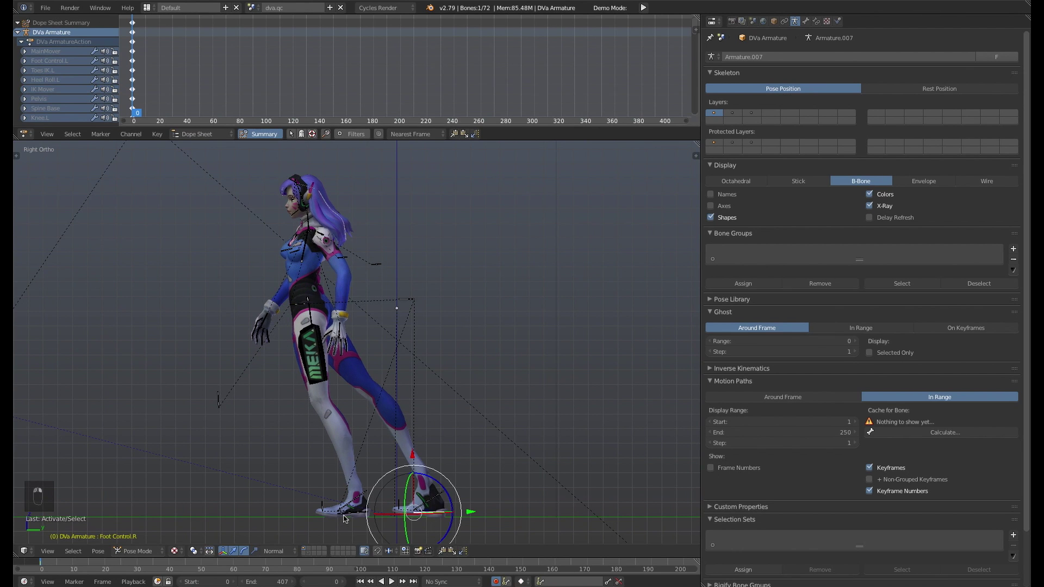
pyautogui.press('g')
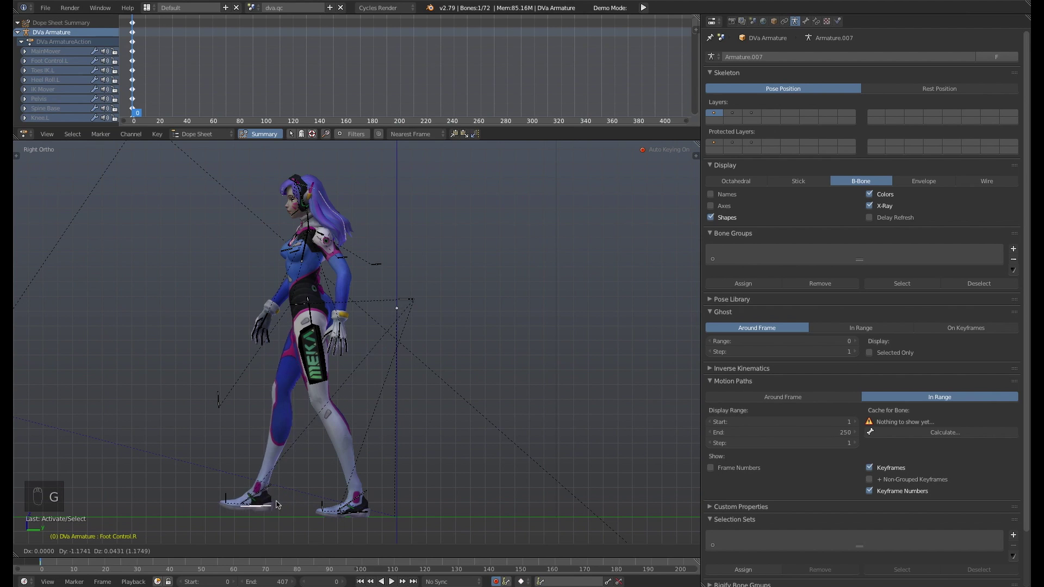
pyautogui.click(275, 510)
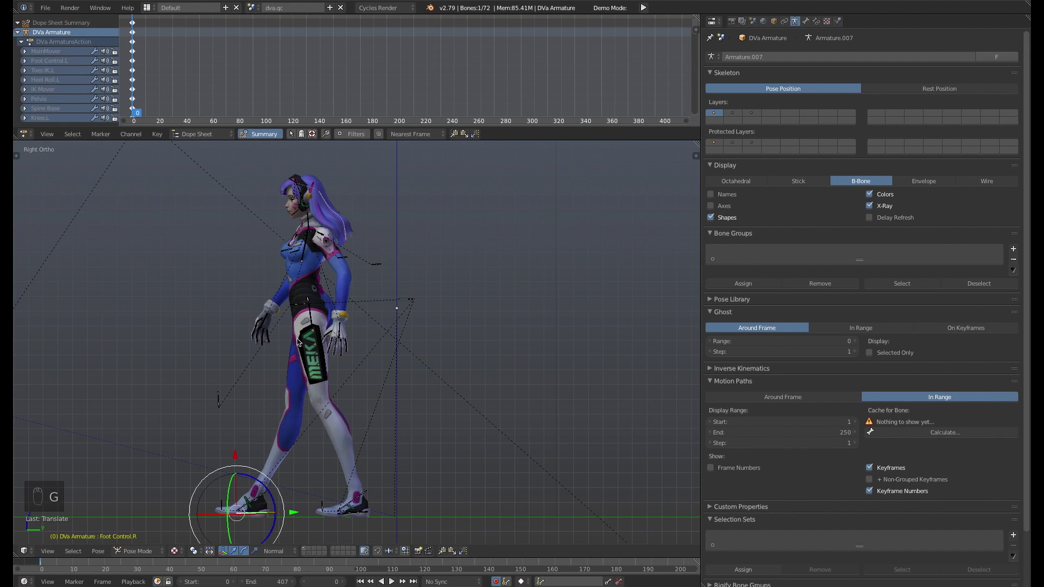
# Move the IK Mover bone slightly forward and down, and nudge Foot Control.R a little further forward
pyautogui.rightClick(297, 311)
pyautogui.press('g')
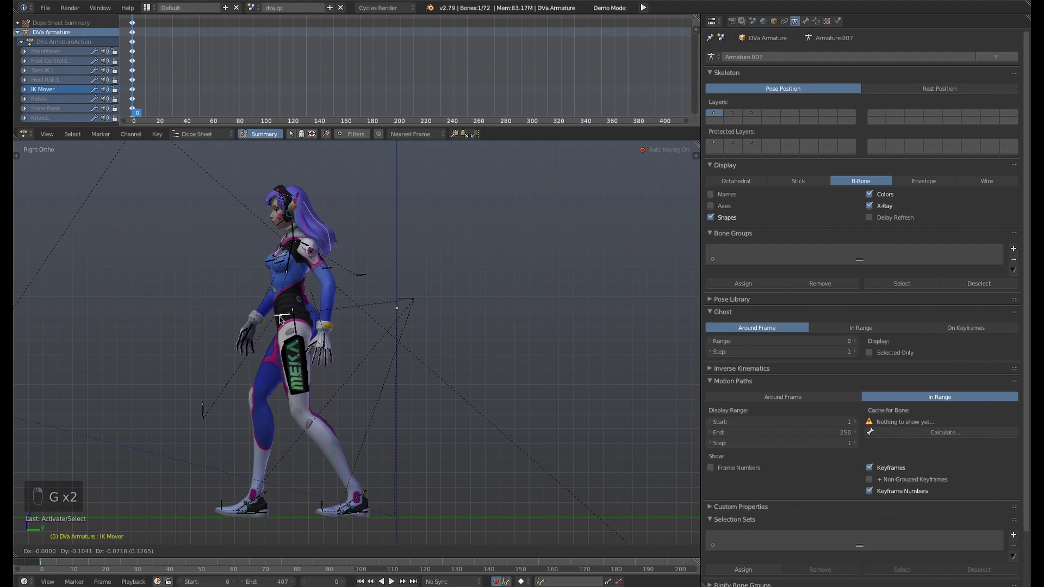
pyautogui.click(280, 320)
pyautogui.rightClick(265, 510)
pyautogui.press('g')
pyautogui.click(253, 513)
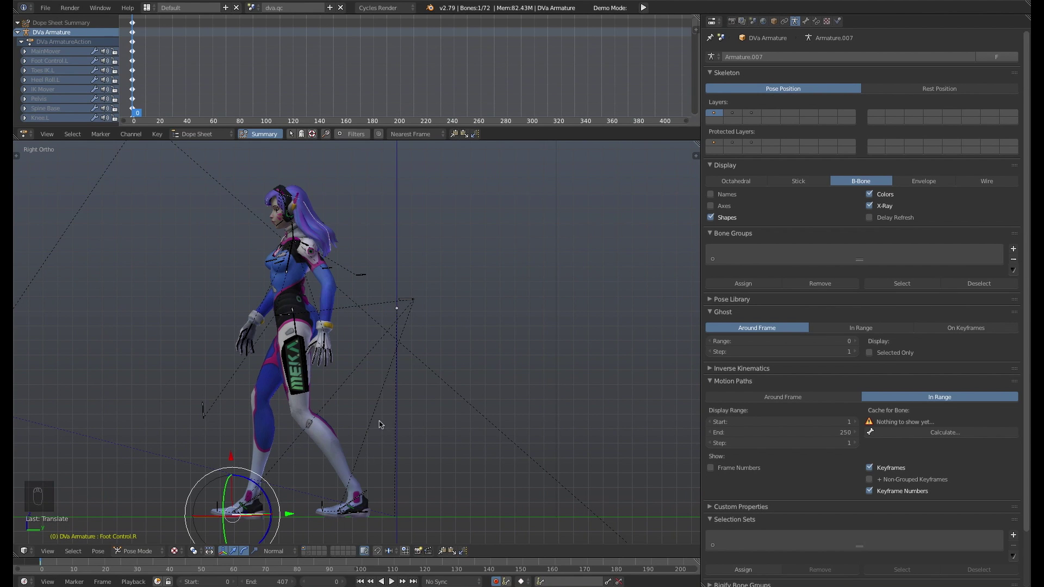
pyautogui.keyDown('shift'); pyautogui.moveTo(379, 367); pyautogui.dragTo(445, 368, button='middle'); pyautogui.keyUp('shift')
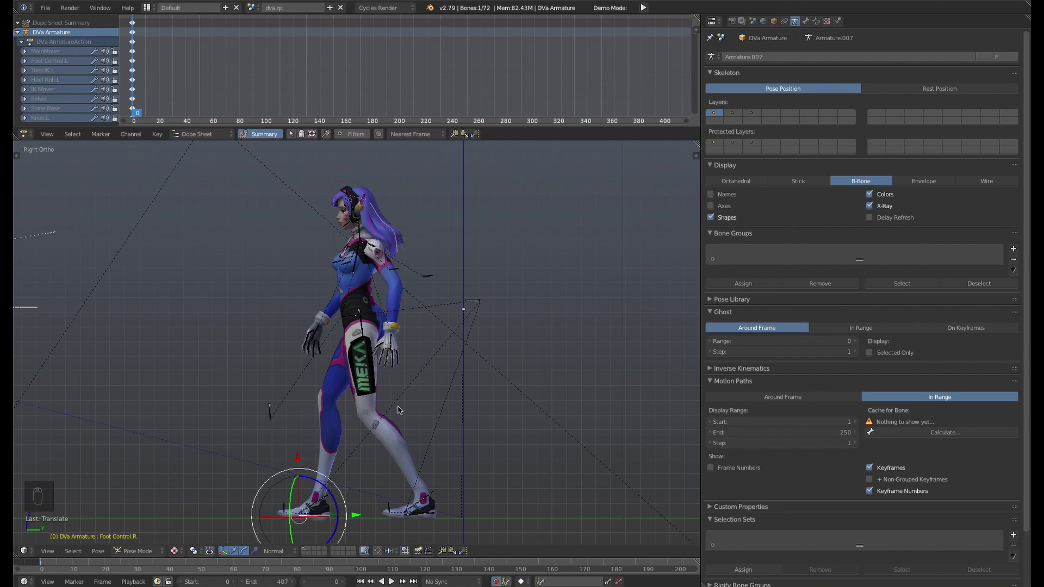
# Undo the recent bone moves back to the stance with the hips centred between the feet and the right foot behind
pyautogui.press('super+z')
pyautogui.press('super+z')
pyautogui.press('super+z')
pyautogui.press('super+z')
pyautogui.press('super+z')
pyautogui.press('super+z')
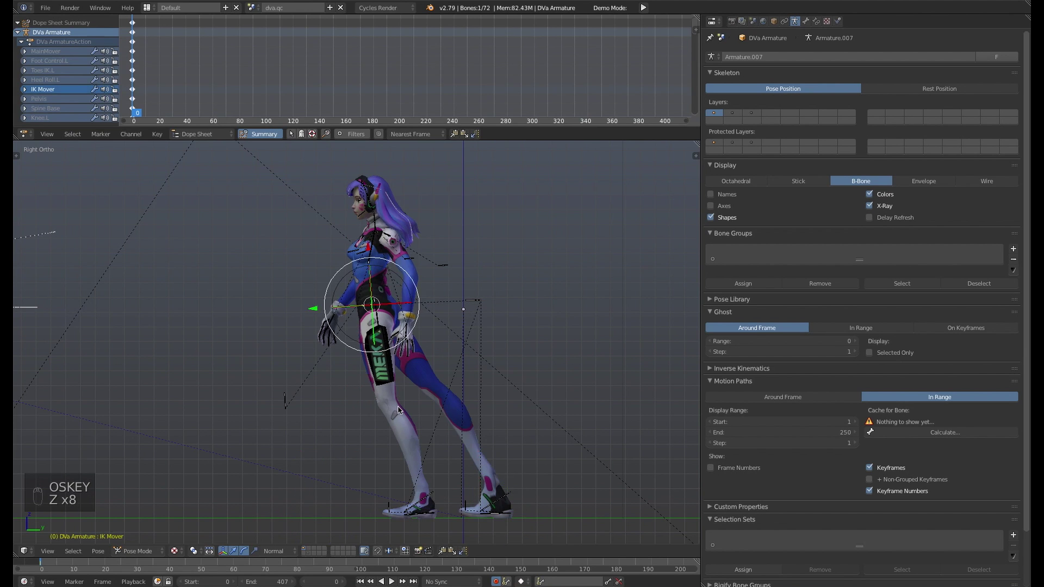
pyautogui.press('super+z')
pyautogui.press('super+z')
pyautogui.press('super+z')
pyautogui.press('super+z')
pyautogui.press('super+z')
pyautogui.press('super+z')
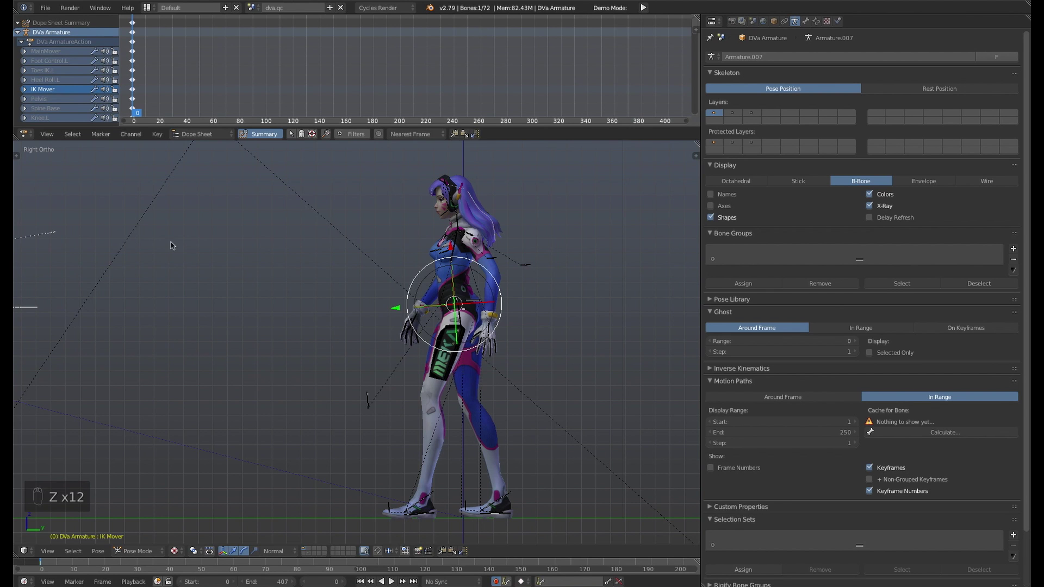
# Insert a LocRot keyframe for all bones at frame 0
pyautogui.moveTo(183, 90); pyautogui.dragTo(462, 112, button='middle')
pyautogui.scroll(6, 321, 86)
pyautogui.scroll(14, 358, 93)
pyautogui.moveTo(399, 90); pyautogui.dragTo(518, 85, button='middle')
pyautogui.scroll(1, 463, 90)
pyautogui.scroll(5, 461, 89)
pyautogui.moveTo(350, 82); pyautogui.dragTo(427, 92, button='middle')
pyautogui.rightClick(456, 254)
pyautogui.press('a')
pyautogui.press('a')
pyautogui.press('a')
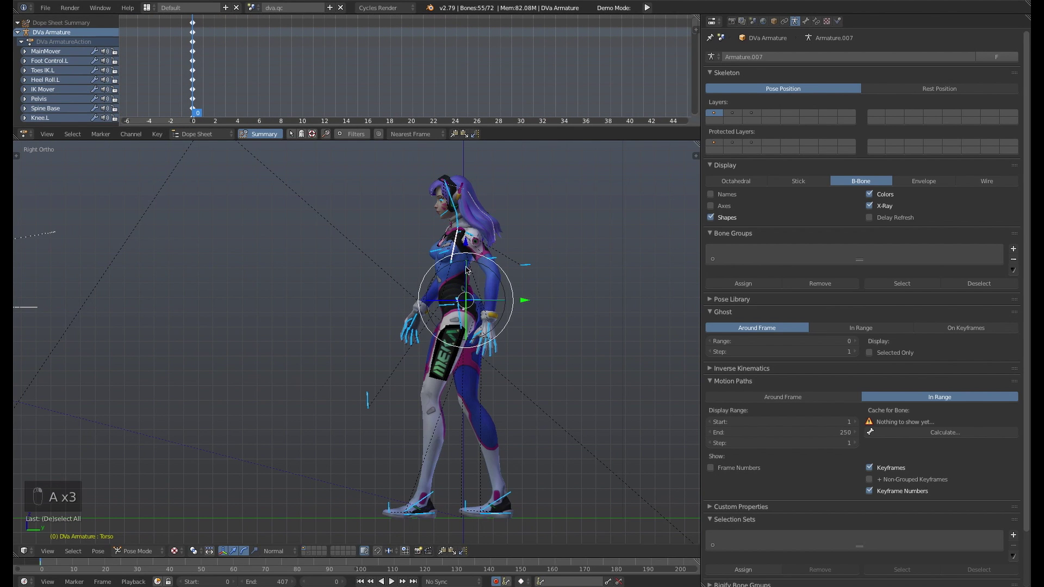
pyautogui.press('i')
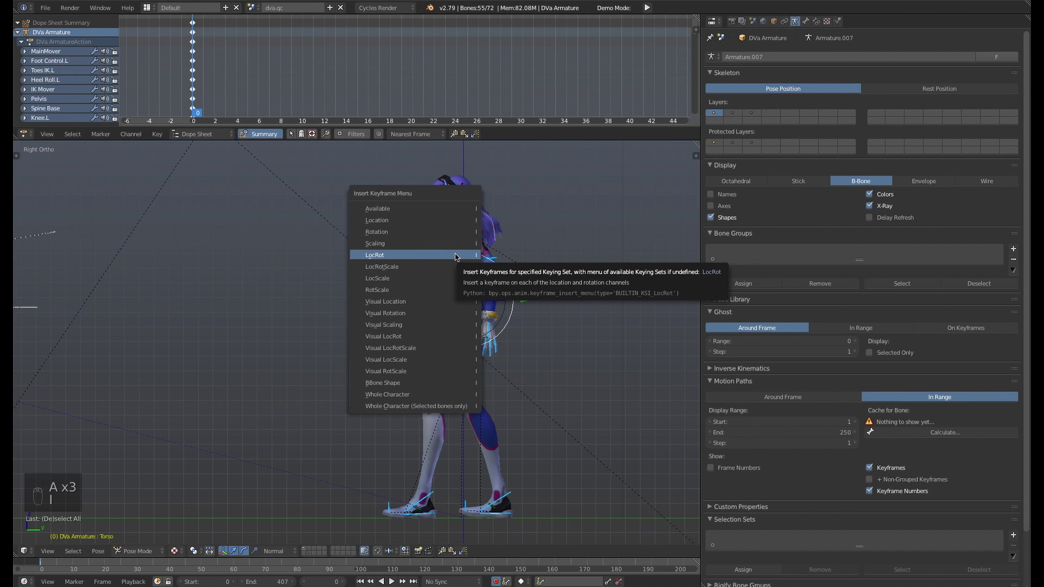
pyautogui.click(395, 255)
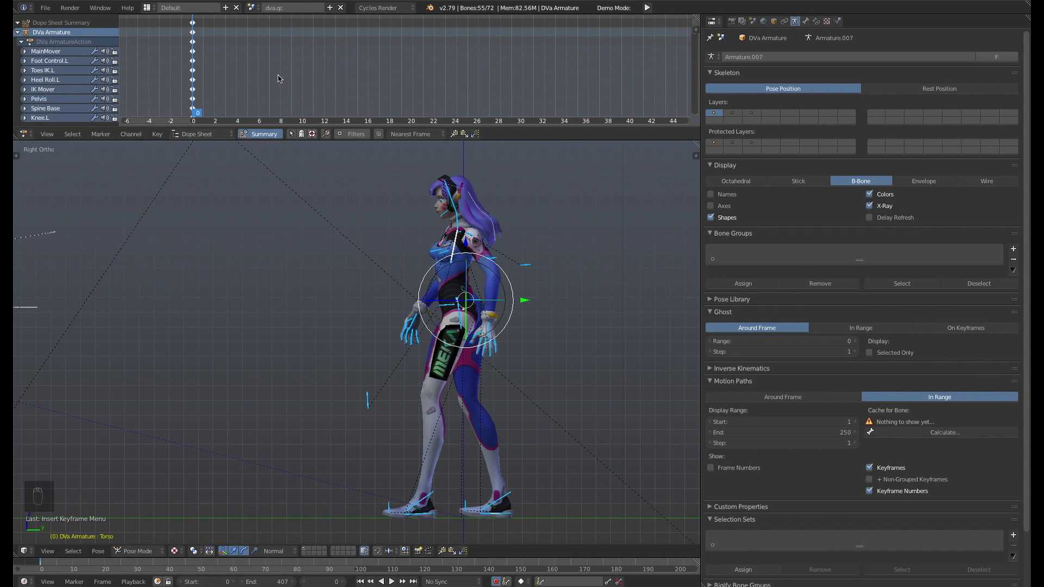
# At frame 12, move the IK Mover bone forward until the hips are ahead of the left foot
pyautogui.click(321, 76)
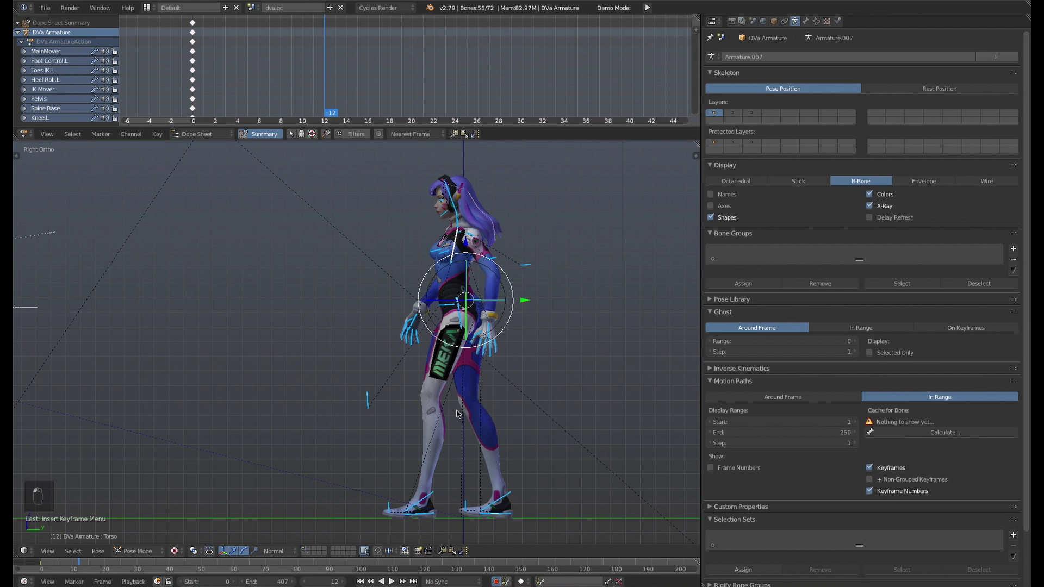
pyautogui.rightClick(448, 308)
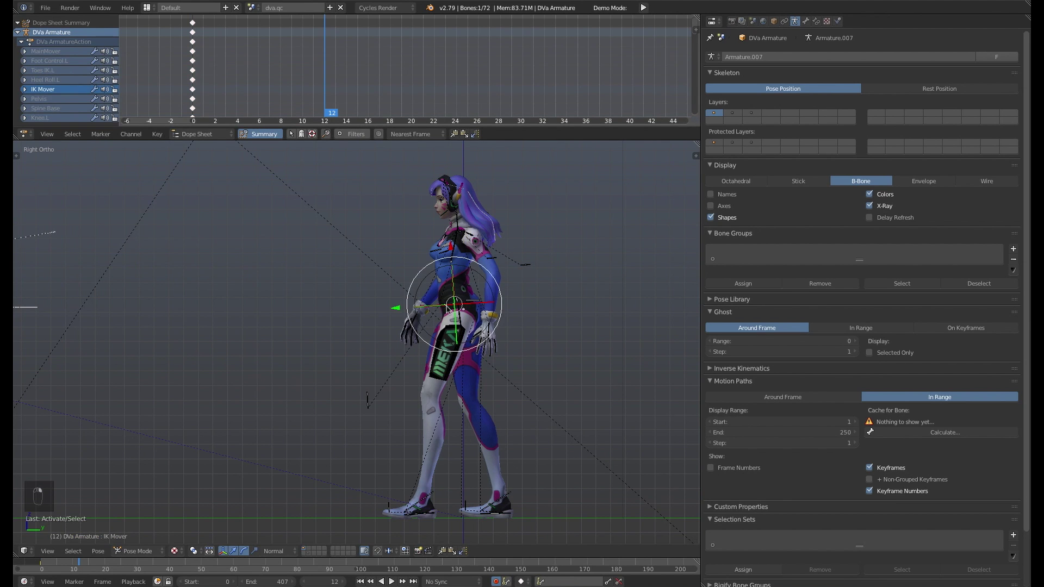
pyautogui.press('g')
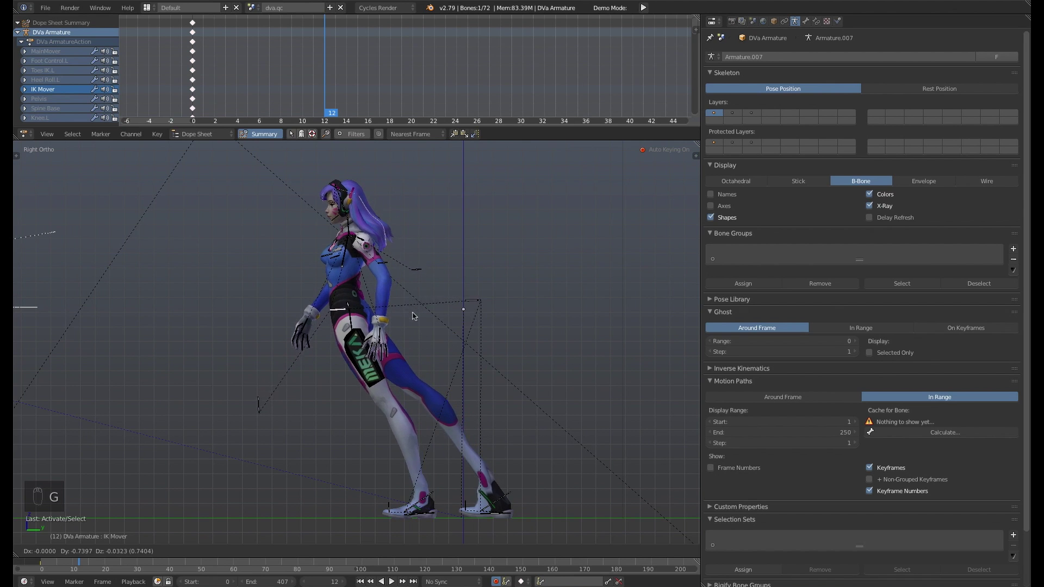
pyautogui.click(425, 315)
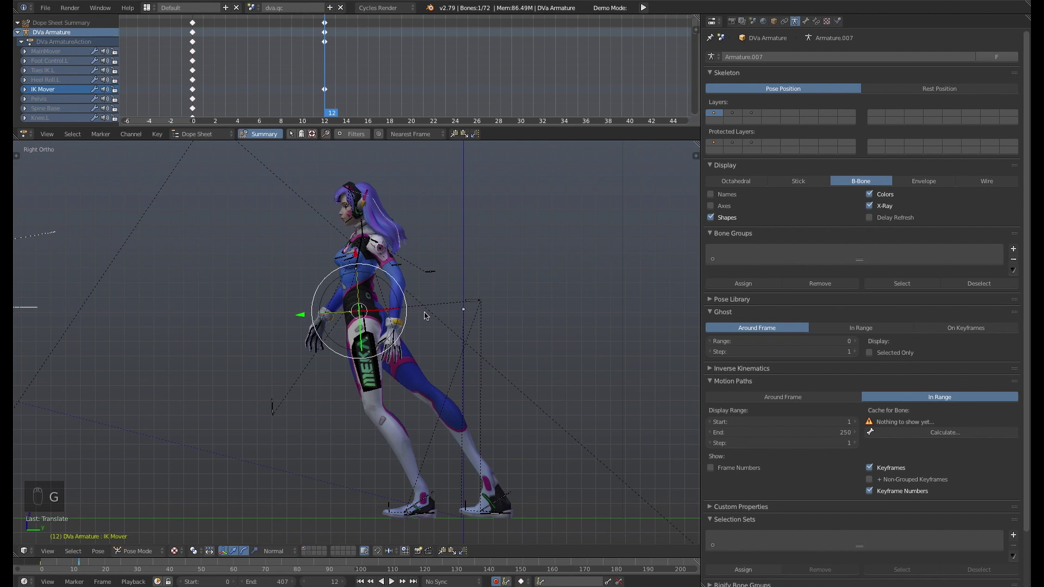
# Move the Foot Control.R bone forward about 1.34 units along the ground, ahead of the left foot
pyautogui.rightClick(485, 521)
pyautogui.press('g')
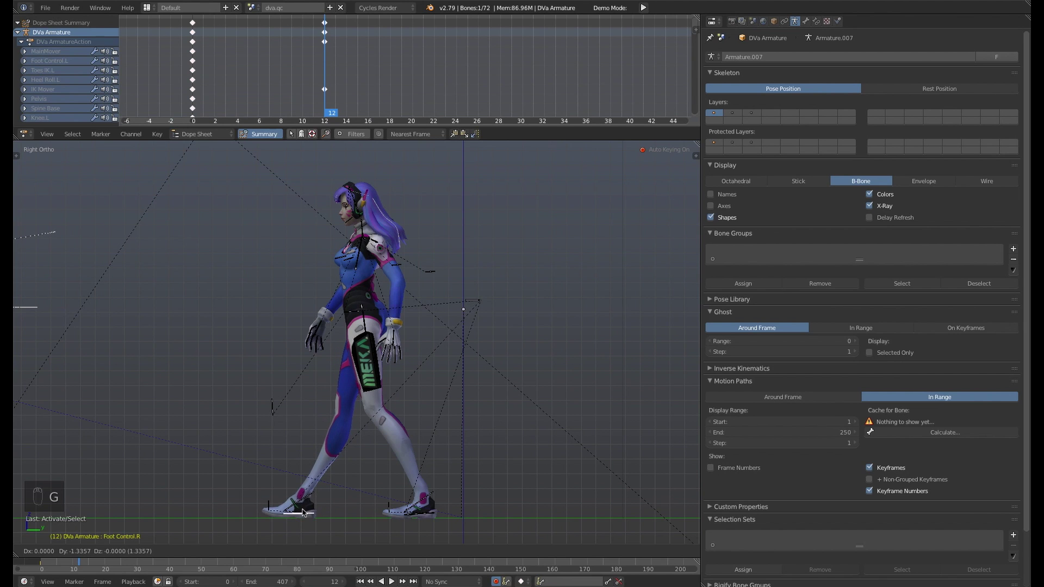
pyautogui.click(303, 513)
# Shift the IK Mover bone slightly forward and down and adjust its rotation, bringing the hips nearer the right foot
pyautogui.rightClick(358, 330)
pyautogui.press('g')
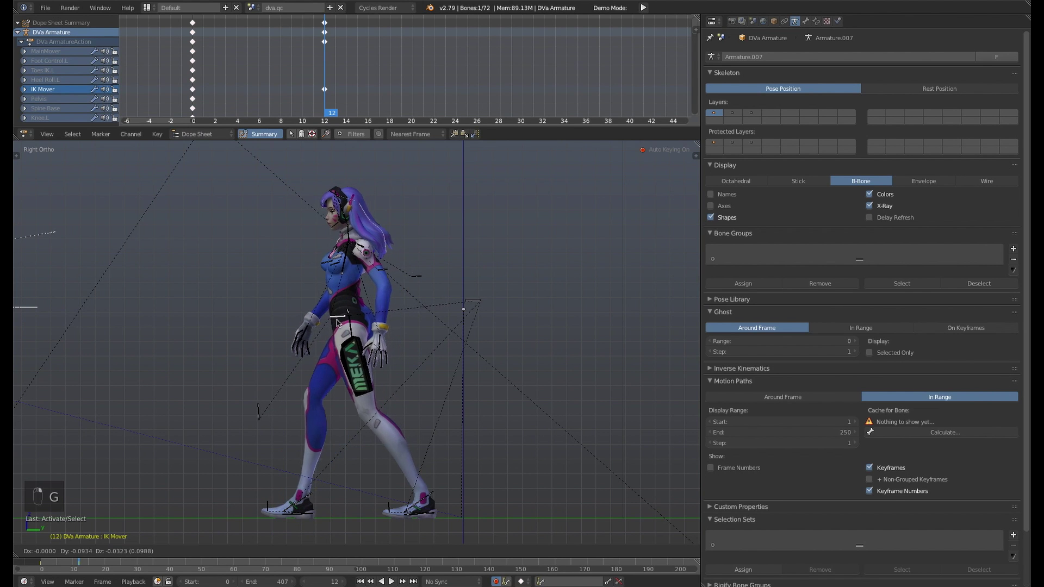
pyautogui.click(342, 321)
pyautogui.moveTo(383, 292); pyautogui.dragTo(385, 290)
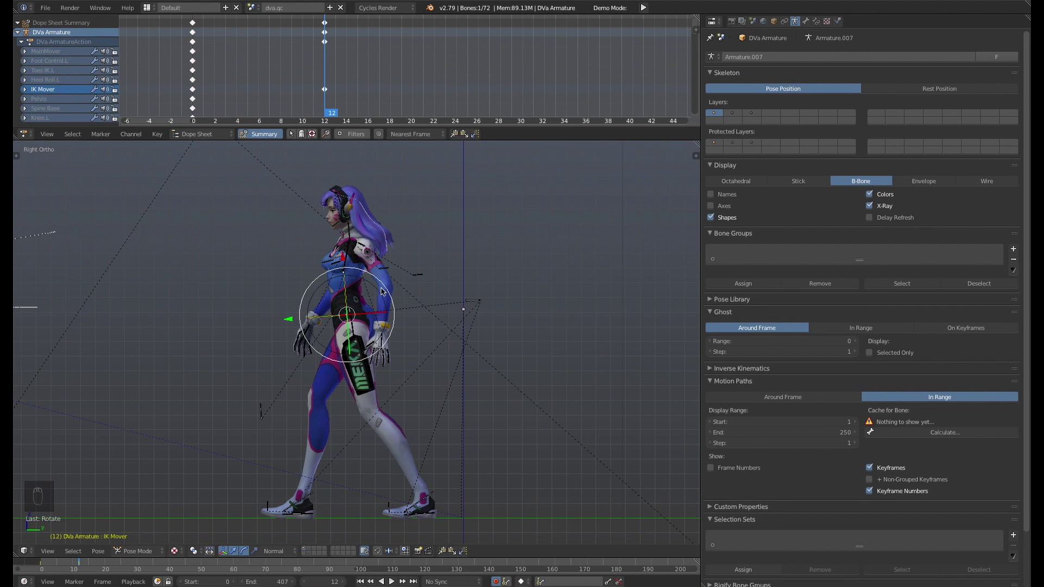
pyautogui.press('g')
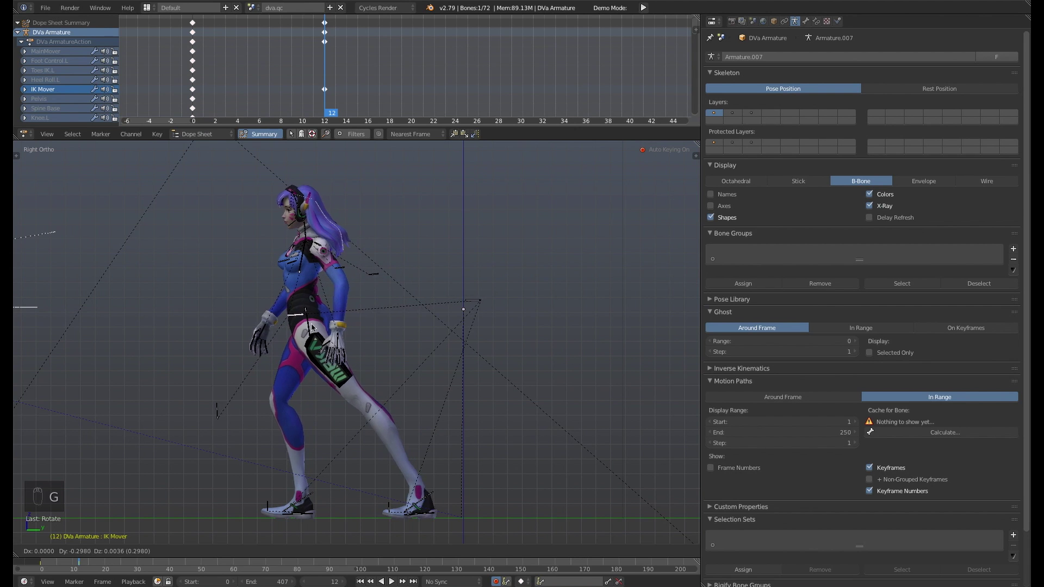
pyautogui.click(357, 329)
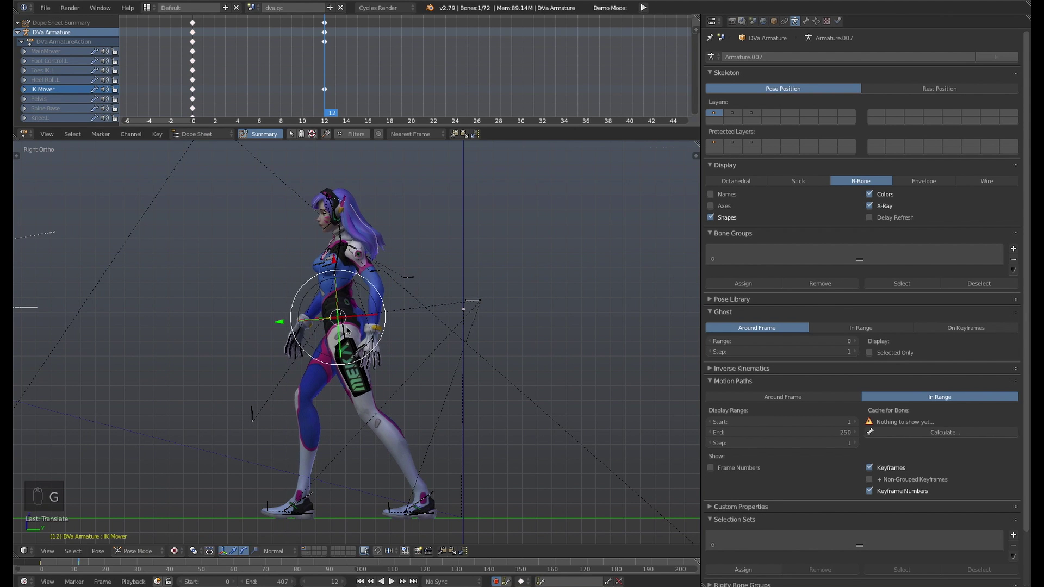
# Insert a LocRot keyframe for all bones at frame 12
pyautogui.moveTo(326, 74)
pyautogui.mouseDown()
pyautogui.moveTo(200, 75)
pyautogui.moveTo(228, 85)
pyautogui.moveTo(210, 87)
pyautogui.moveTo(307, 101)
pyautogui.moveTo(329, 94)
pyautogui.moveTo(190, 85)
pyautogui.moveTo(324, 90)
pyautogui.mouseUp()
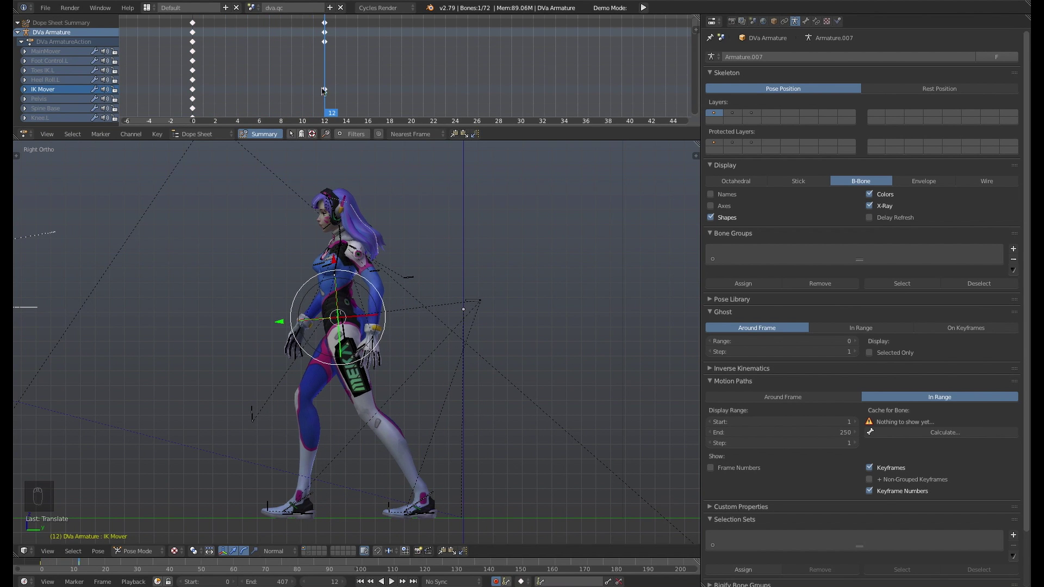
pyautogui.press('a')
pyautogui.press('a')
pyautogui.press('a')
pyautogui.press('i')
pyautogui.click(425, 320)
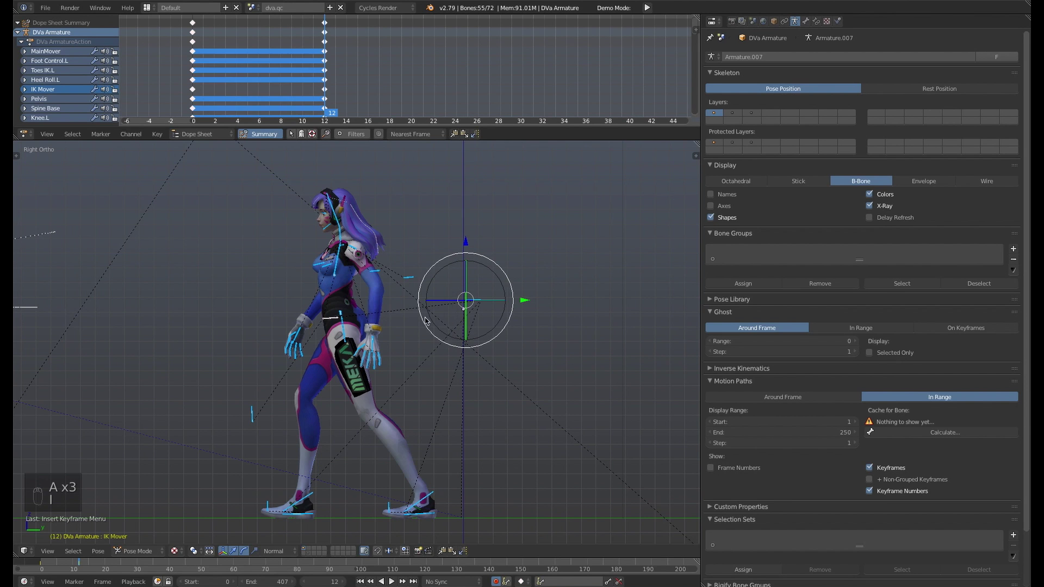
# At frame 7, raise the IK Mover bone slightly to lift the hips for the passing pose
pyautogui.moveTo(292, 59); pyautogui.dragTo(270, 64)
pyautogui.rightClick(375, 310)
pyautogui.press('g')
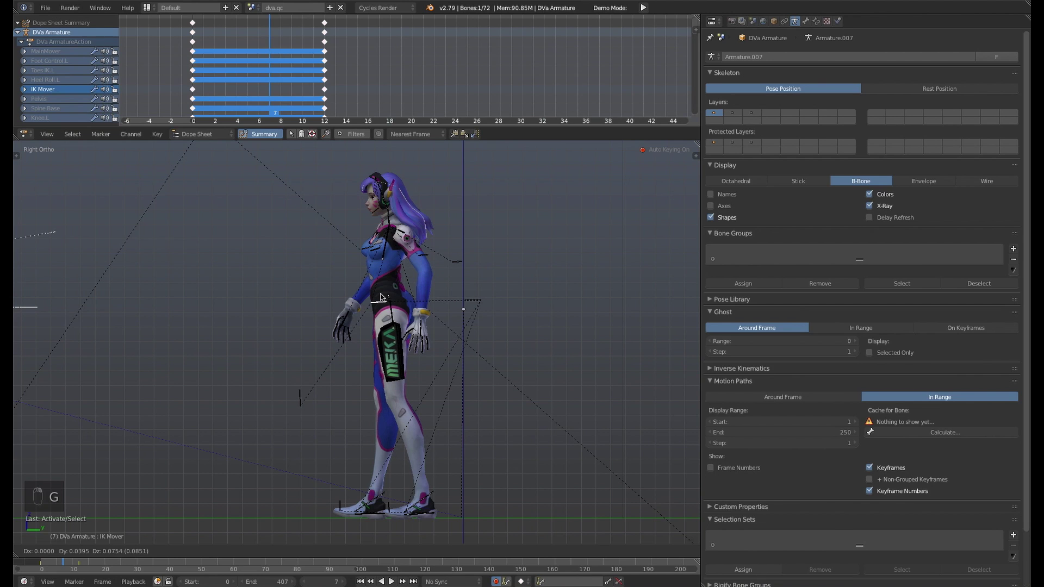
pyautogui.click(381, 302)
# Lift the Foot Control.R bone up and back at frame 7 and rotate it so the right foot trails with its heel raised
pyautogui.rightClick(373, 512)
pyautogui.press('g')
pyautogui.click(412, 483)
pyautogui.moveTo(428, 466); pyautogui.dragTo(413, 433)
pyautogui.press('g')
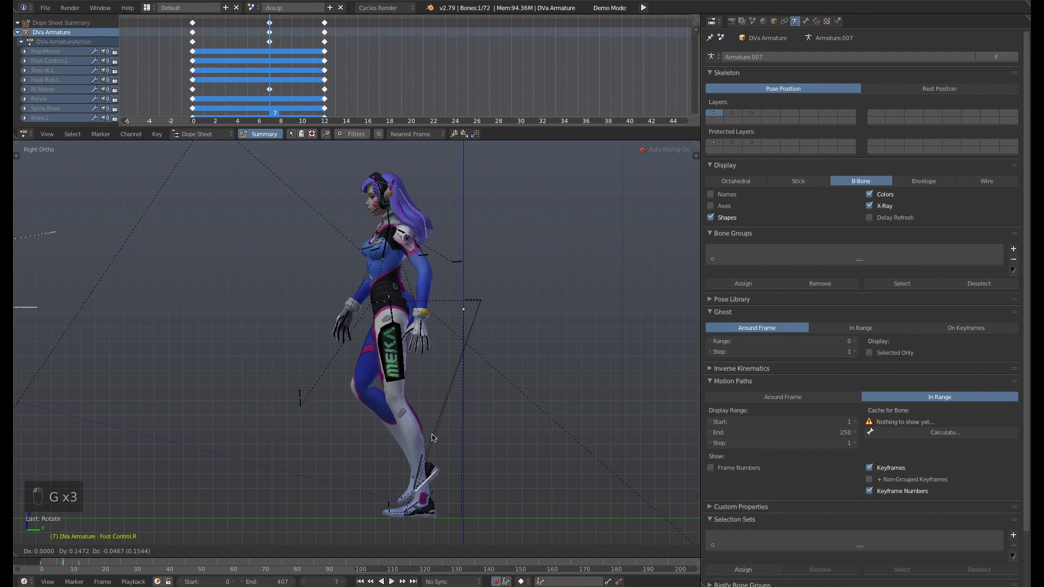
pyautogui.click(429, 441)
# Play back the step, then at frame 11 tilt Foot Control.R toe-up and reposition it slightly forward and up
pyautogui.hotkey('shift', 'Left')
pyautogui.hotkey('alt', 'a')
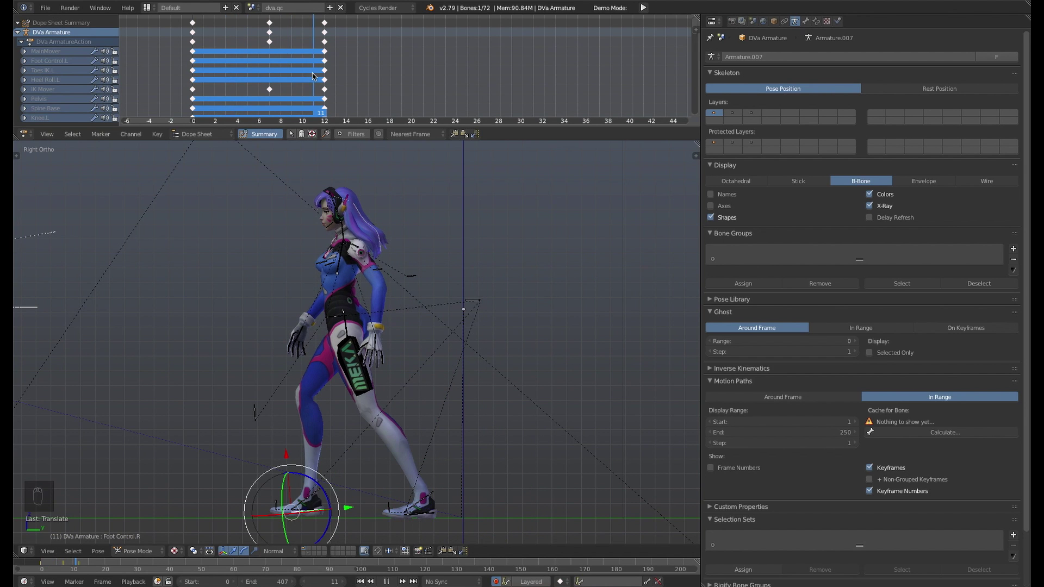
pyautogui.moveTo(336, 495); pyautogui.dragTo(339, 504)
pyautogui.press('g')
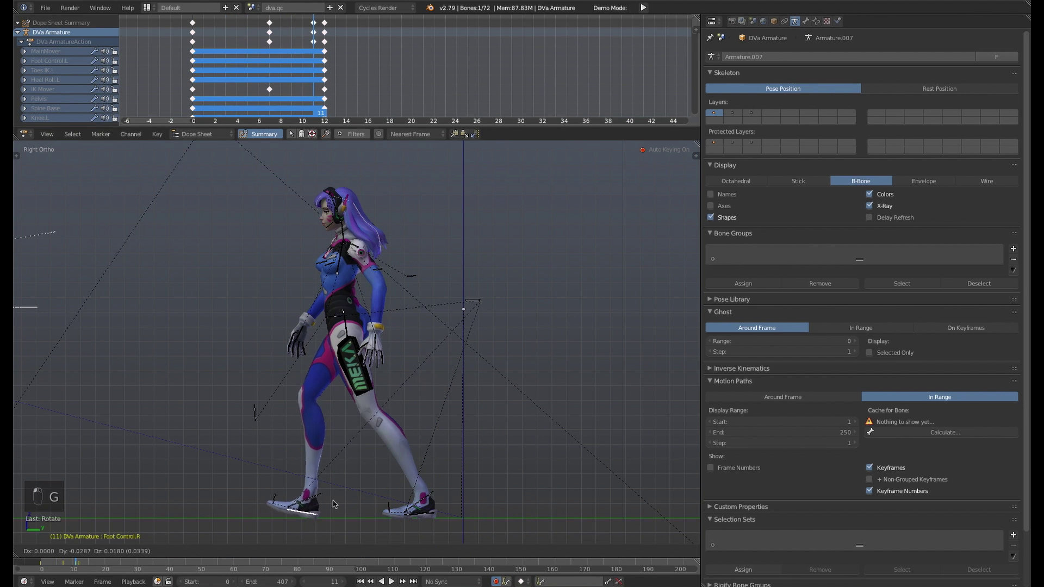
pyautogui.click(336, 503)
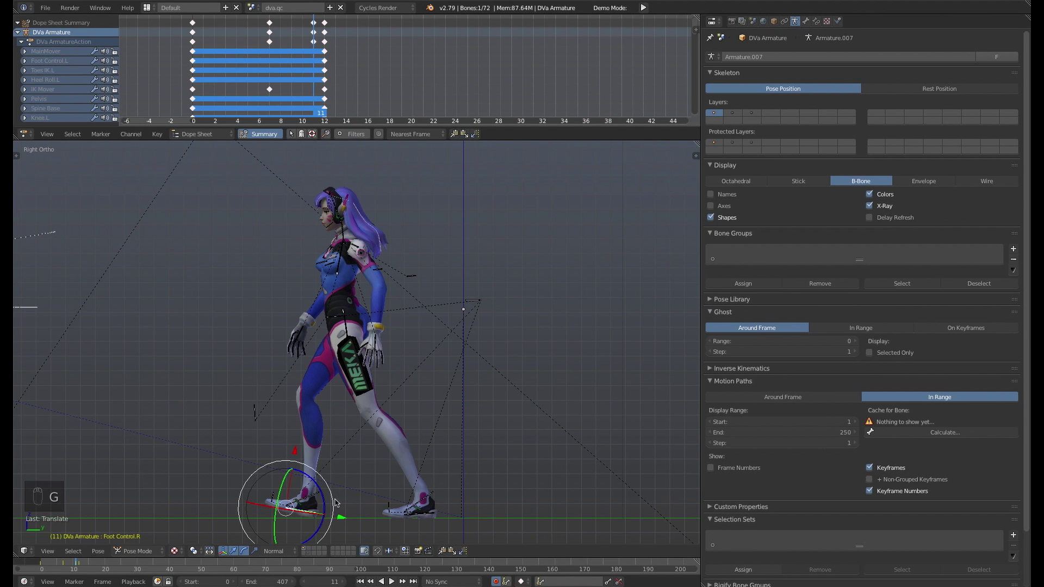
# At frame 11, move the IK Mover bone slightly up and back
pyautogui.rightClick(328, 323)
pyautogui.press('g')
pyautogui.click(337, 317)
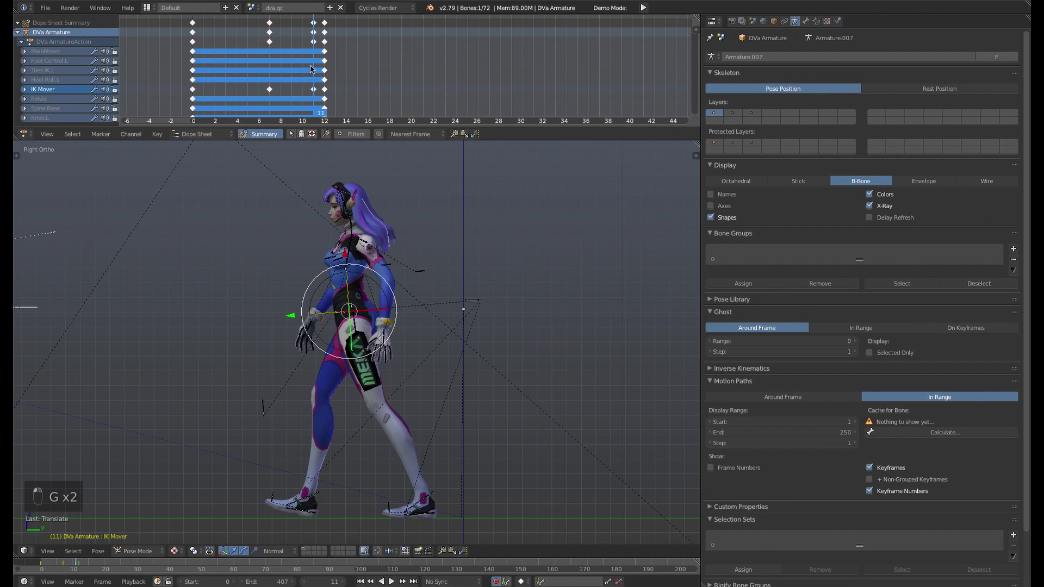
# Play back the step animation from the side and from a front angle to check the motion
pyautogui.hotkey('alt', 'a')
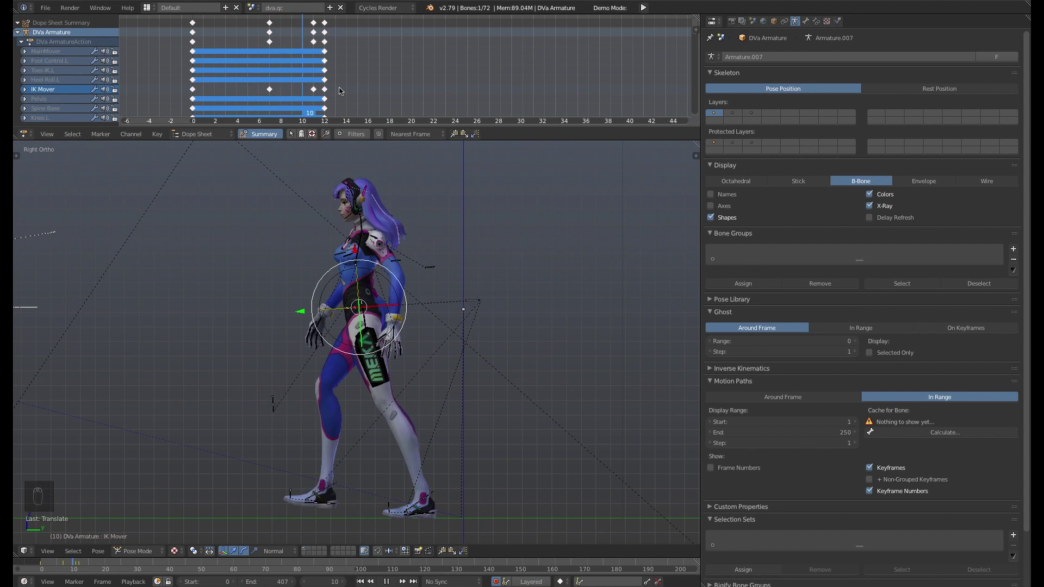
pyautogui.press('Escape')
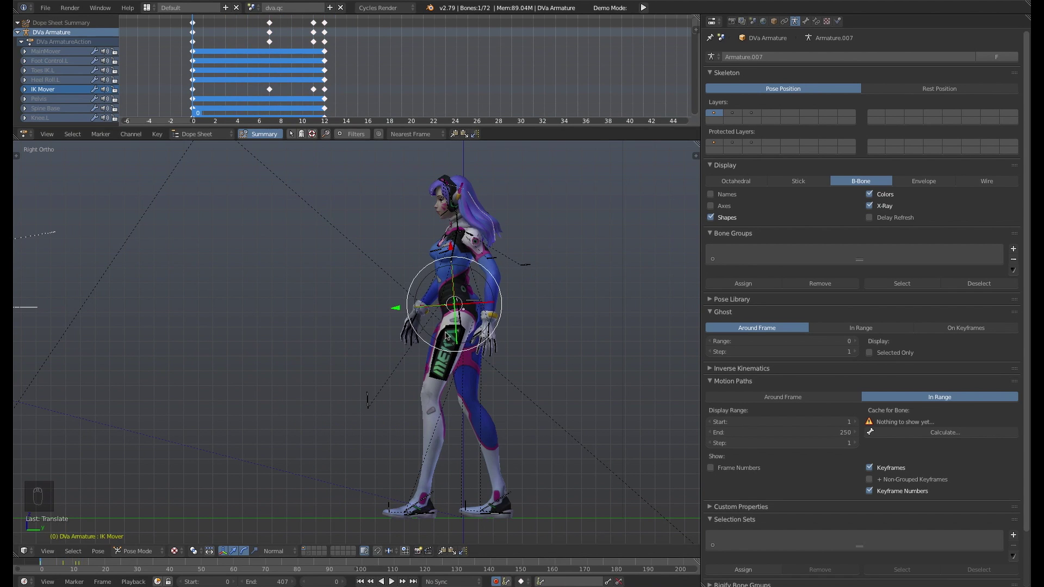
pyautogui.moveTo(393, 334); pyautogui.dragTo(326, 323, button='middle')
pyautogui.hotkey('alt', 'a')
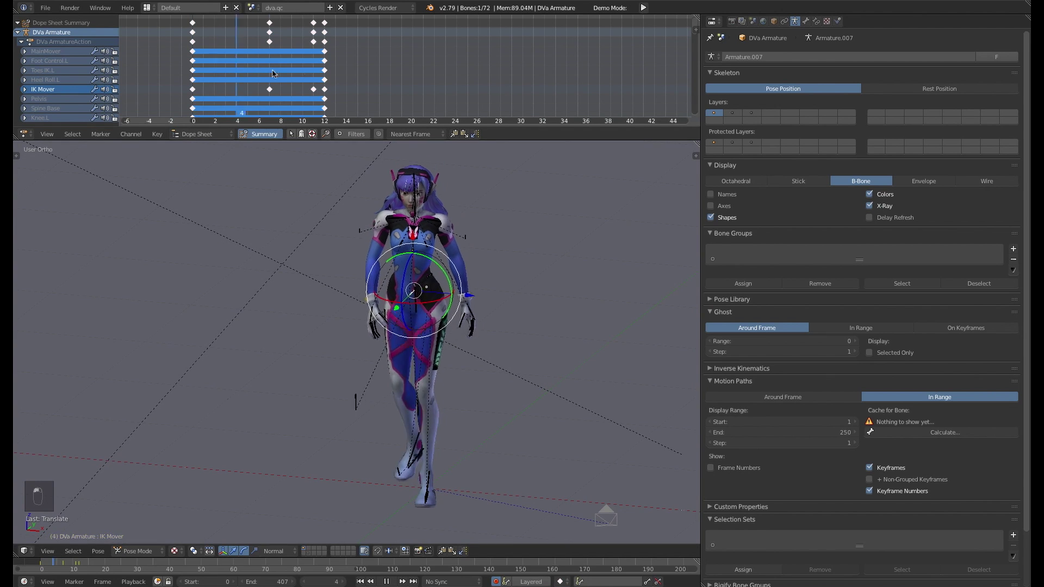
# At frame 12, rotate the Pelvis bone, checking the hip angle from the front
pyautogui.moveTo(333, 67); pyautogui.dragTo(325, 103)
pyautogui.rightClick(392, 340)
pyautogui.moveTo(397, 339); pyautogui.dragTo(396, 361, button='middle')
pyautogui.moveTo(408, 353); pyautogui.dragTo(412, 333)
pyautogui.press('KP_1')
pyautogui.moveTo(432, 320); pyautogui.dragTo(420, 344, button='middle')
pyautogui.moveTo(420, 344); pyautogui.dragTo(421, 341)
pyautogui.click(422, 341)
# In front view, move the Foot Control.R bone slightly sideways at frame 12 and return to the side view
pyautogui.press('KP_1')
pyautogui.rightClick(384, 517)
pyautogui.press('g')
pyautogui.click(400, 512)
pyautogui.press('KP_3')
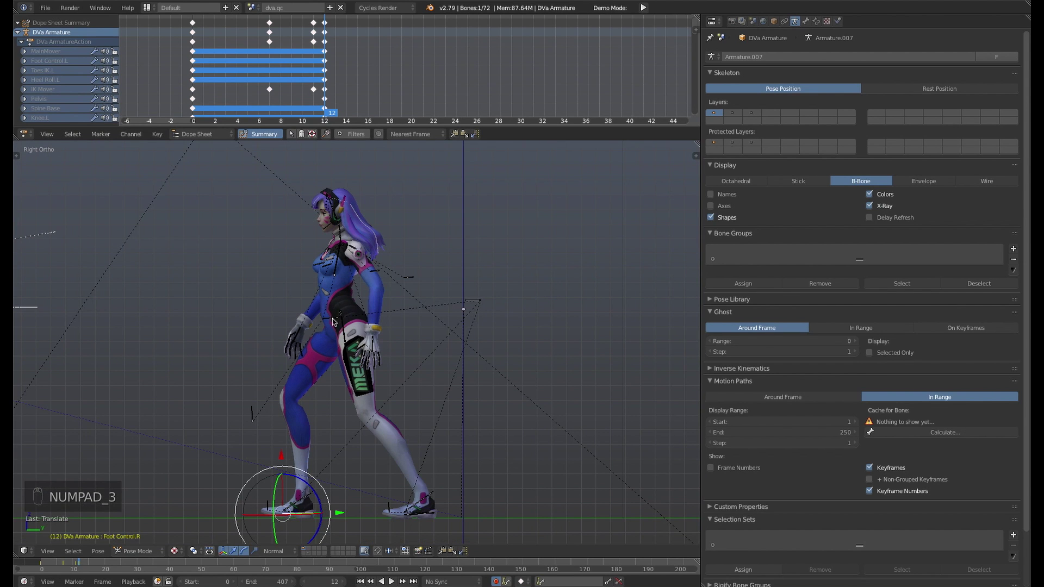
# Raise the IK Mover bone slightly and move it back a little at frame 12
pyautogui.rightClick(334, 321)
pyautogui.press('g')
pyautogui.click(348, 311)
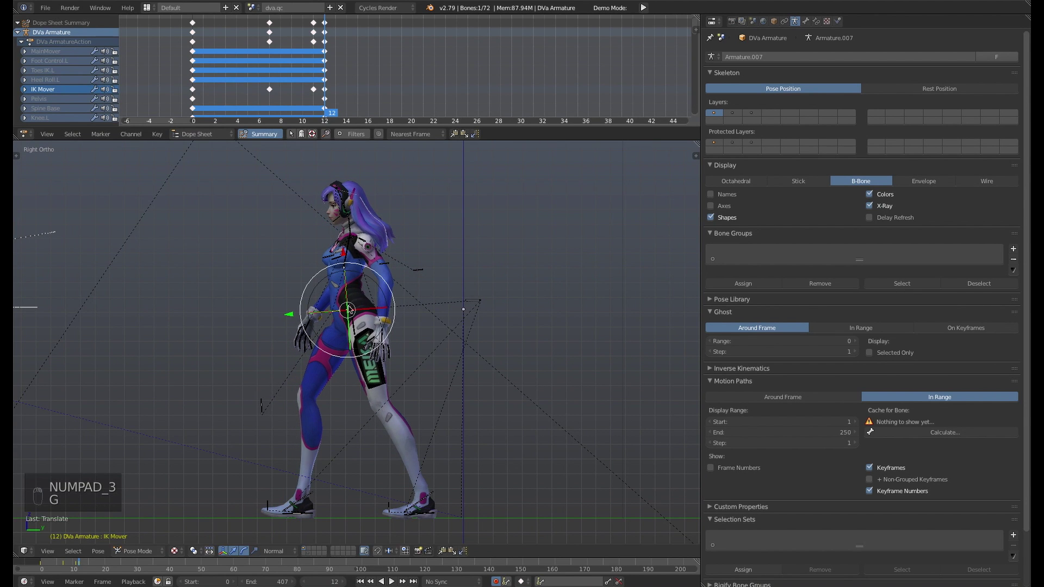
# Play back the step from frame 0 and return to frame 12
pyautogui.moveTo(321, 46); pyautogui.dragTo(192, 70)
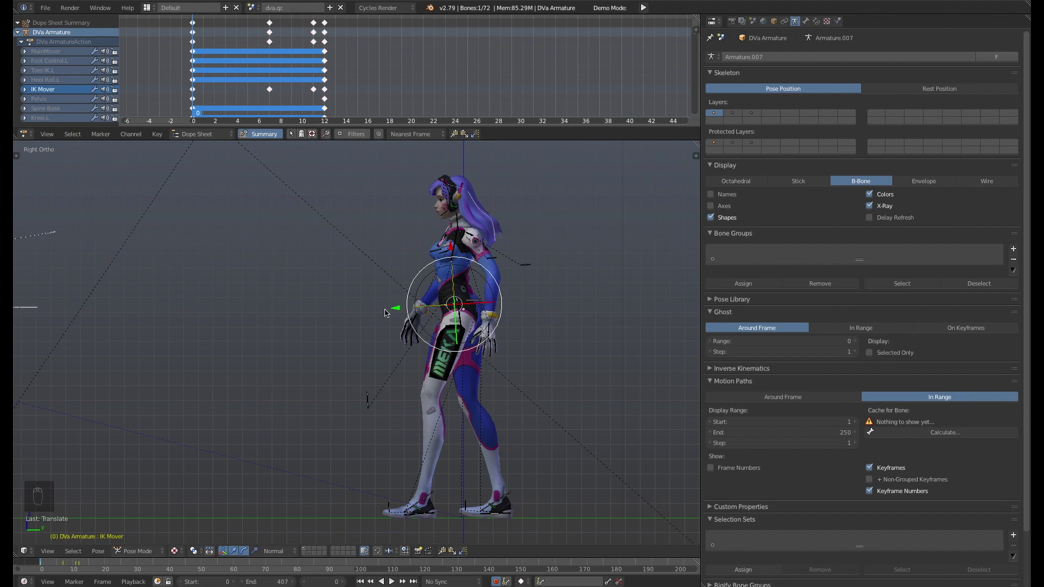
pyautogui.hotkey('alt', 'a')
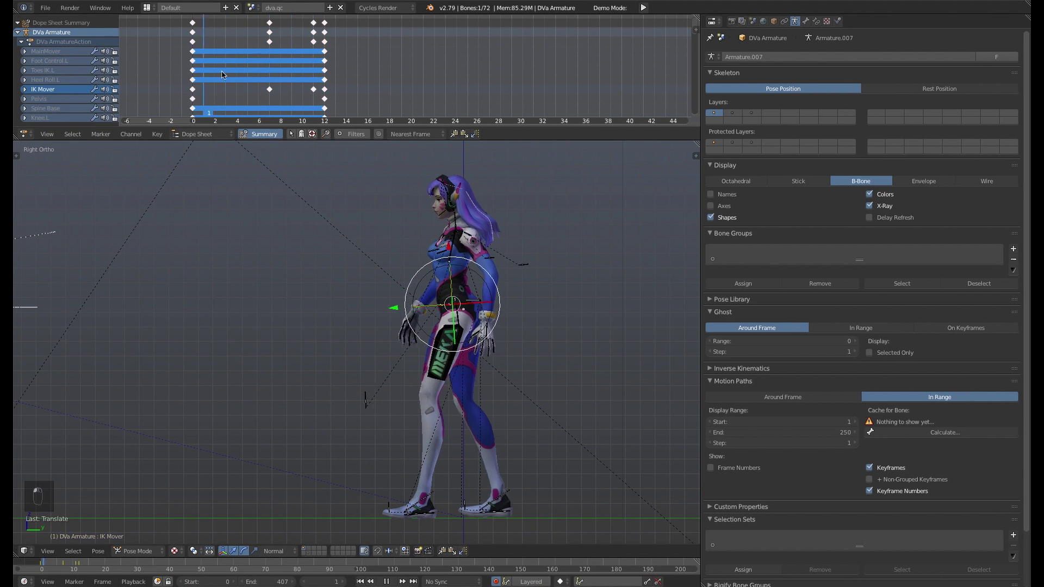
pyautogui.click(326, 65)
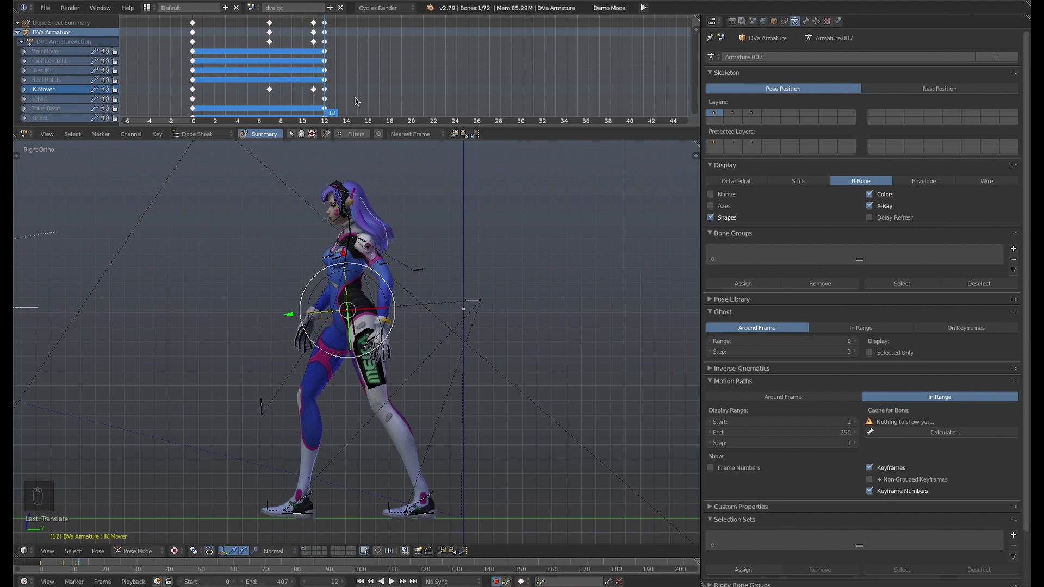
# Examine the armature in Object Mode and Pose Mode from several angles, comparing its origin with the MainMover bone
pyautogui.rightClick(430, 515)
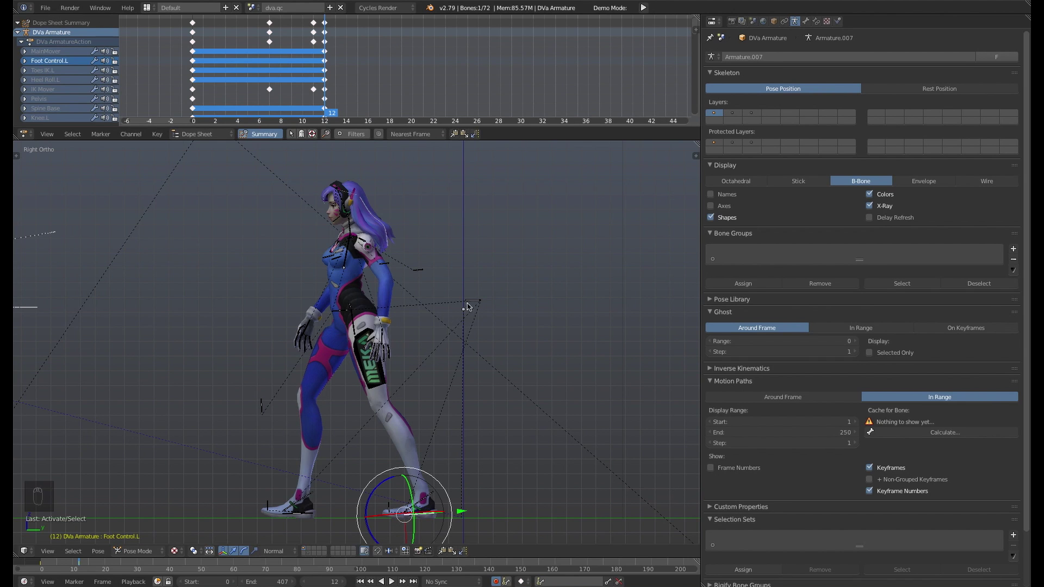
pyautogui.press('Tab')
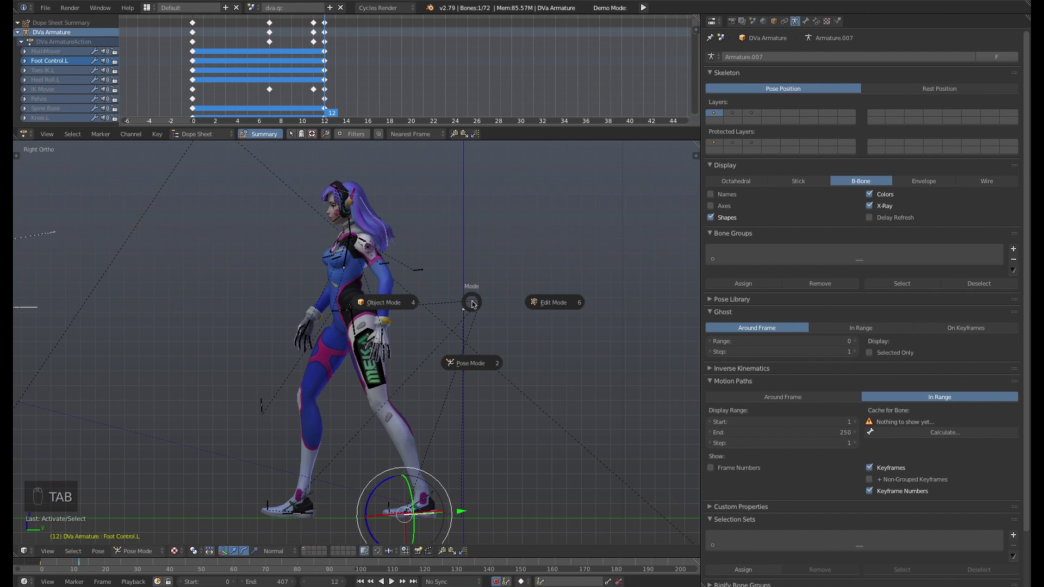
pyautogui.click(400, 308)
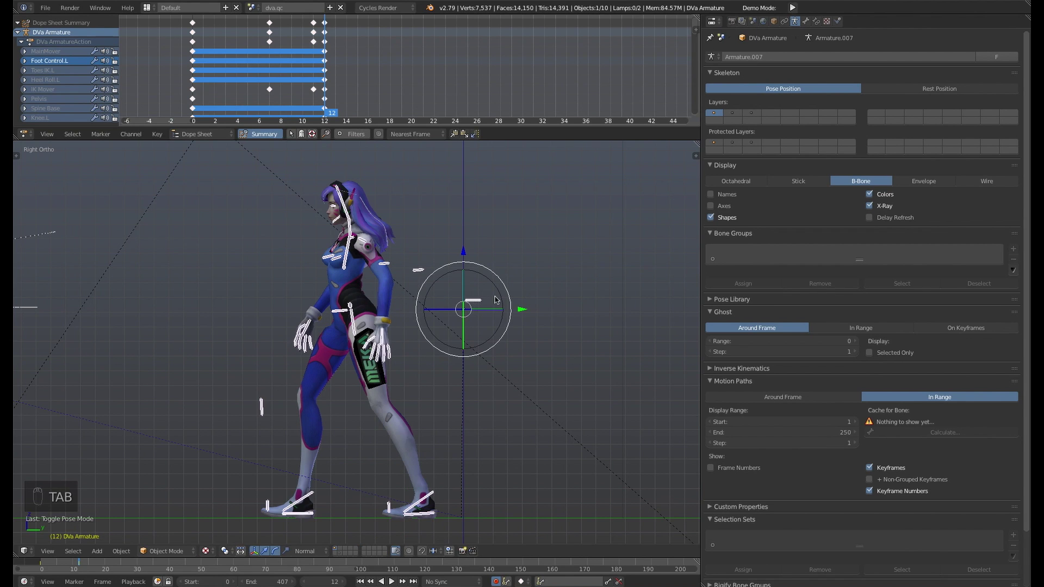
pyautogui.moveTo(471, 298); pyautogui.dragTo(425, 306, button='middle')
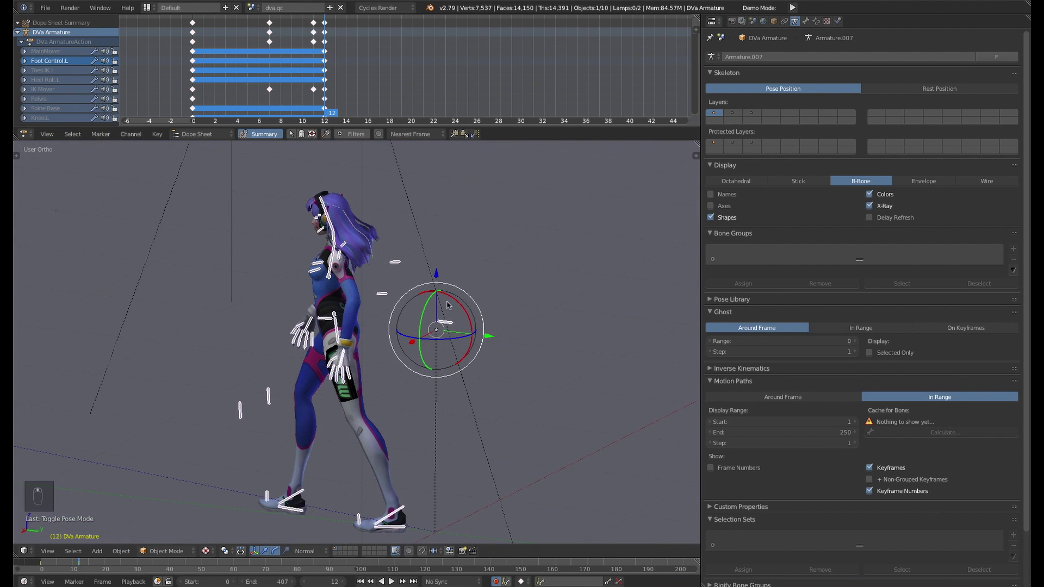
pyautogui.press('Tab')
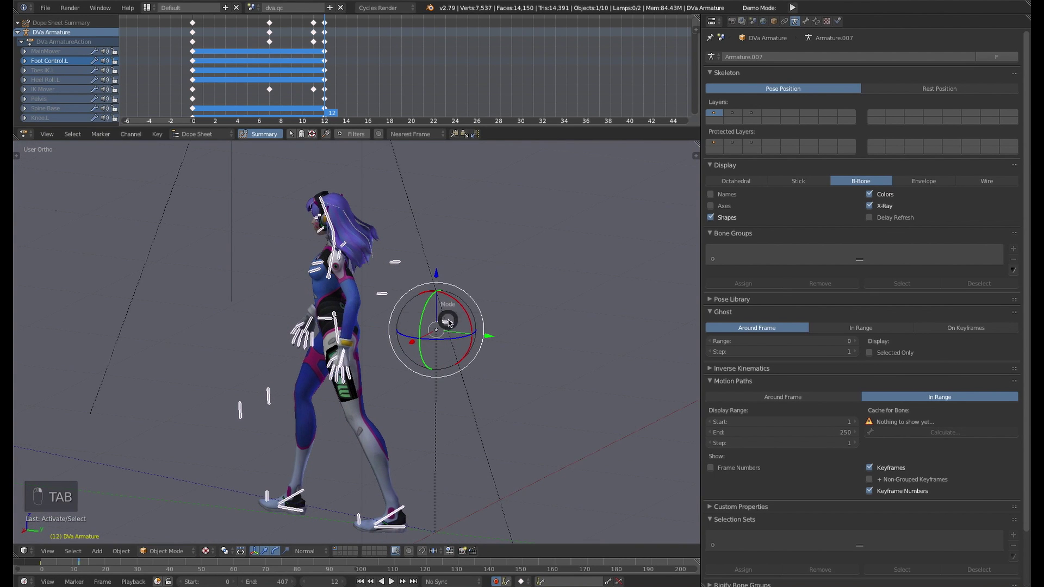
pyautogui.press('Tab')
pyautogui.press('Escape')
pyautogui.rightClick(445, 338)
pyautogui.moveTo(445, 338); pyautogui.dragTo(481, 329, button='middle')
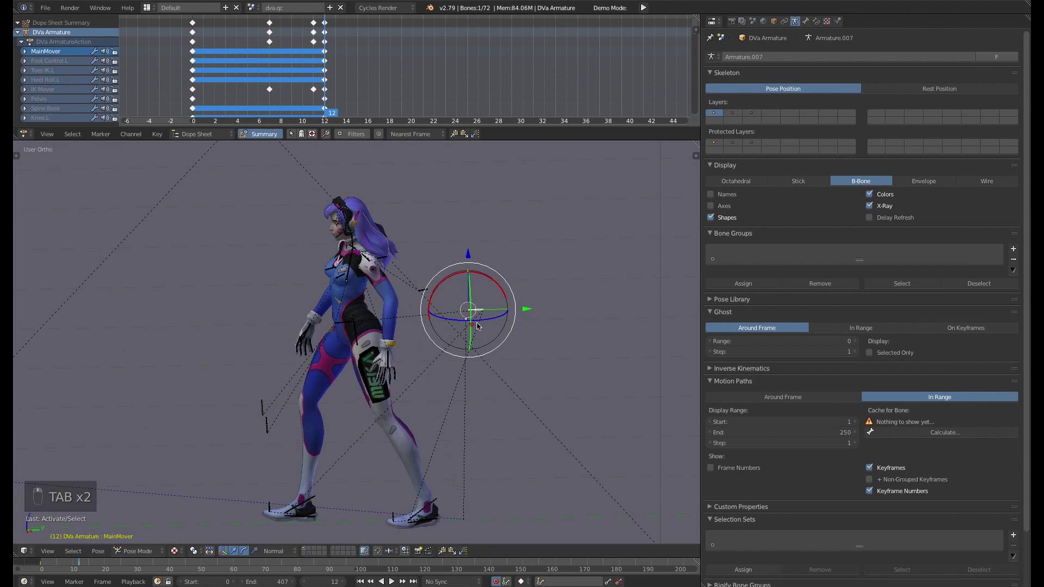
pyautogui.press('KP_3')
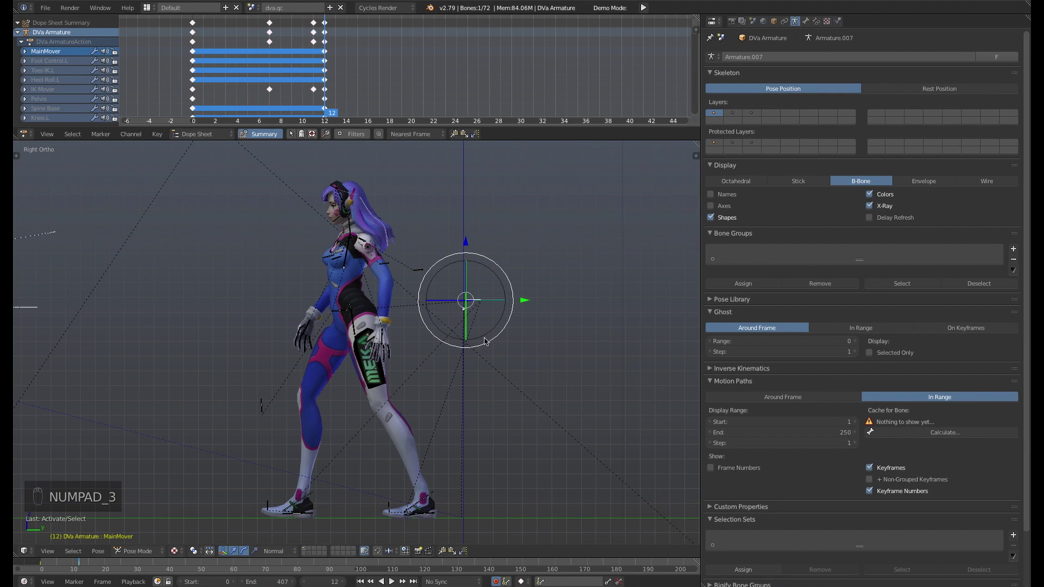
# Play back the animation between frames 0 and 12, stopping at frame 12
pyautogui.click(173, 93)
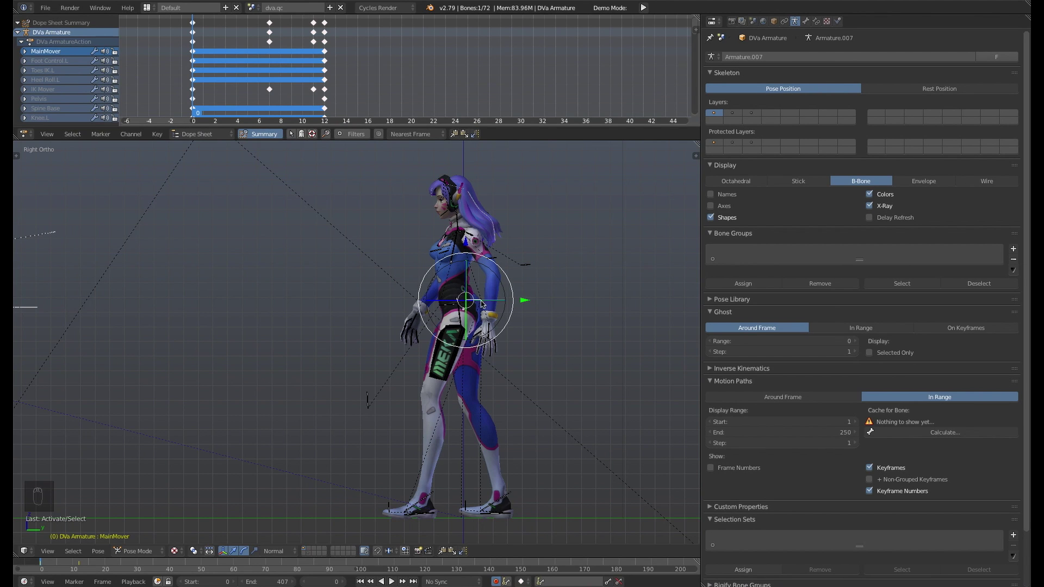
pyautogui.hotkey('alt', 'a')
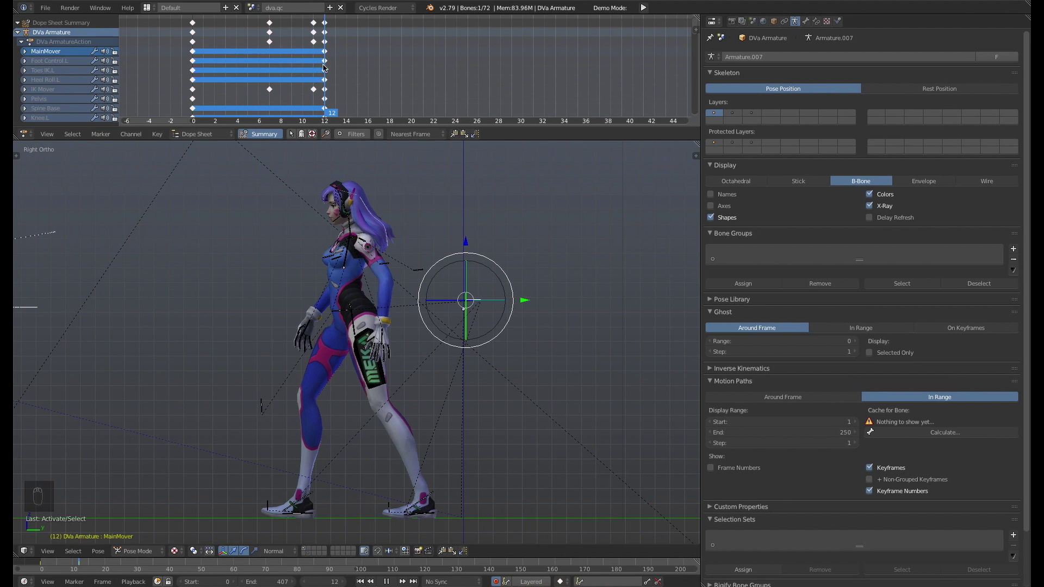
pyautogui.hotkey('alt', 'a')
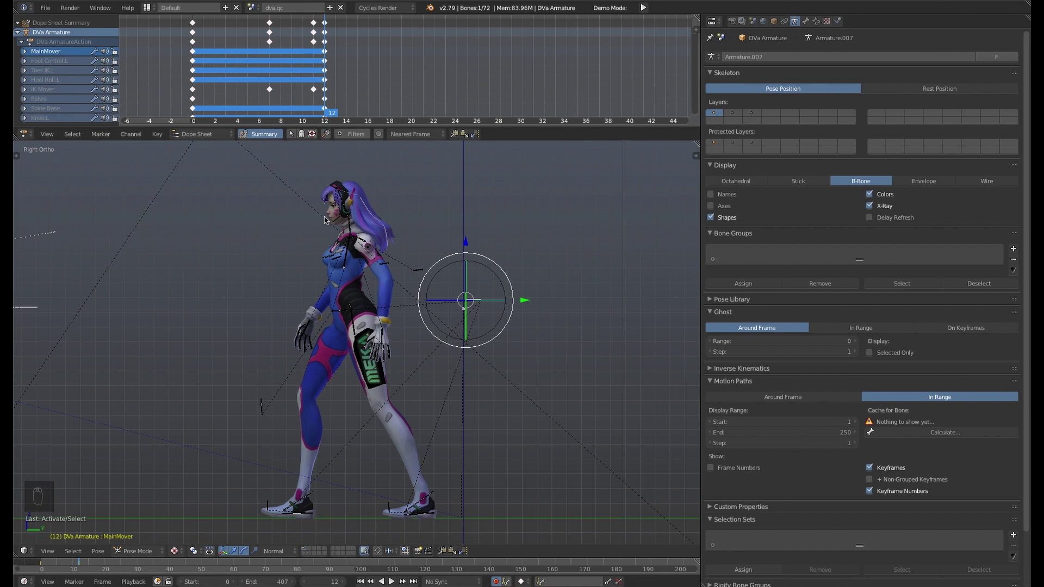
# Try moving the whole armature in Object Mode at frame 12
pyautogui.press('Tab')
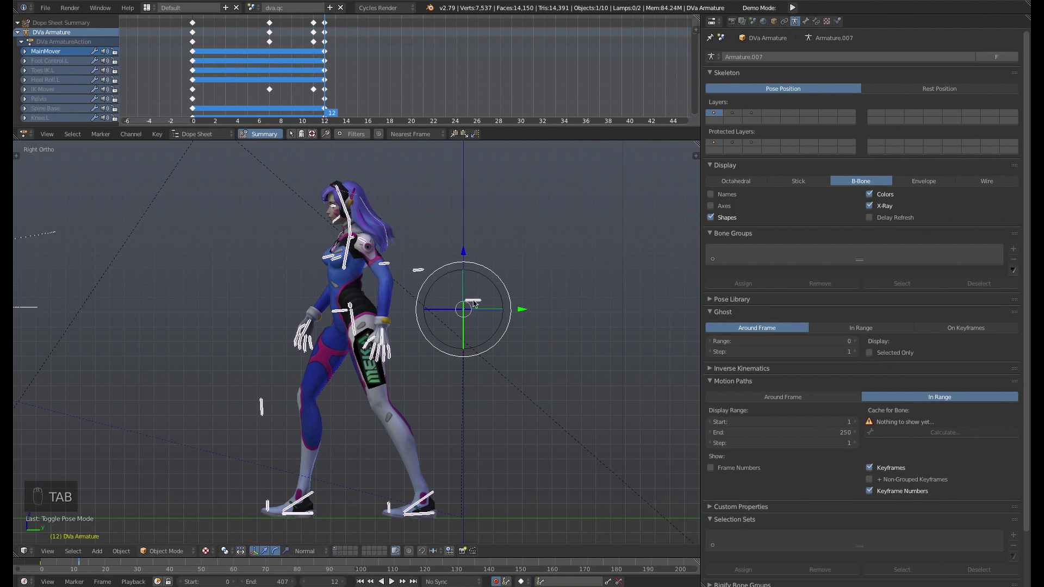
pyautogui.moveTo(474, 303); pyautogui.dragTo(433, 349, button='middle')
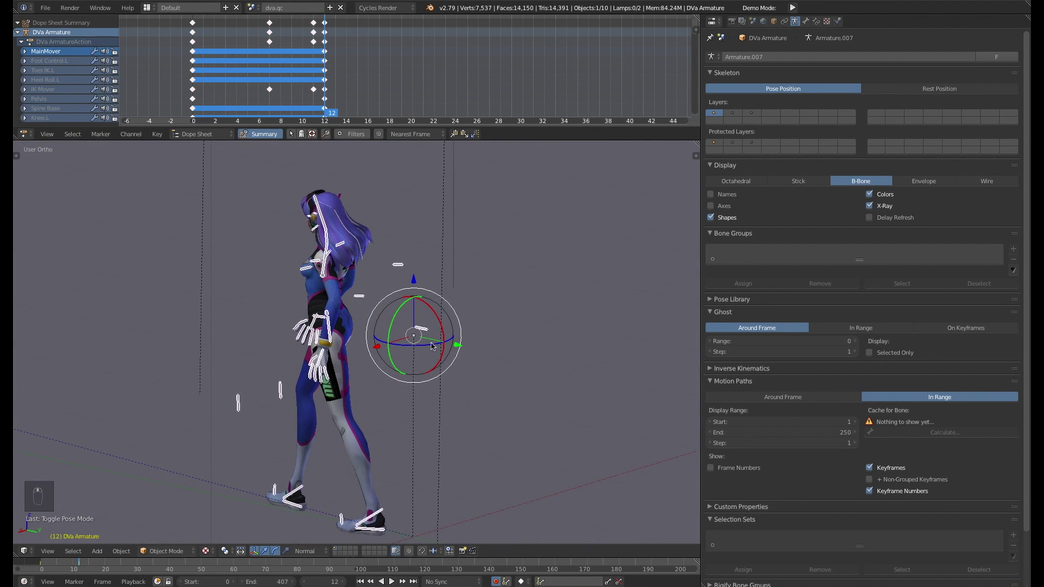
pyautogui.moveTo(450, 327)
pyautogui.mouseDown()
pyautogui.moveTo(424, 296)
pyautogui.moveTo(431, 321)
pyautogui.mouseUp()
pyautogui.press('super+z')
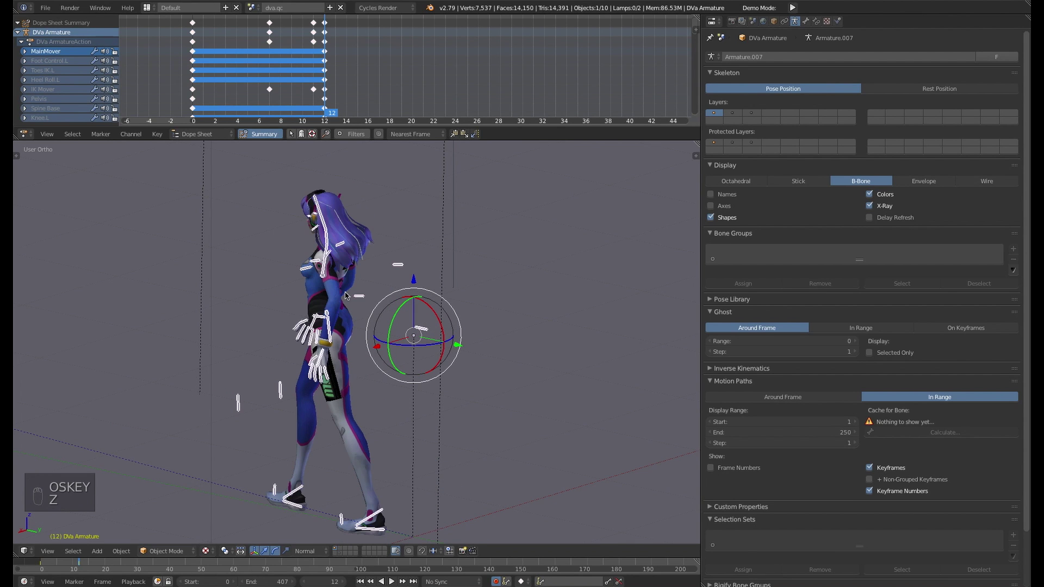
# Go to frame 24 and move the IK Mover bone forward in Pose Mode from the right side view
pyautogui.moveTo(334, 112); pyautogui.dragTo(456, 114)
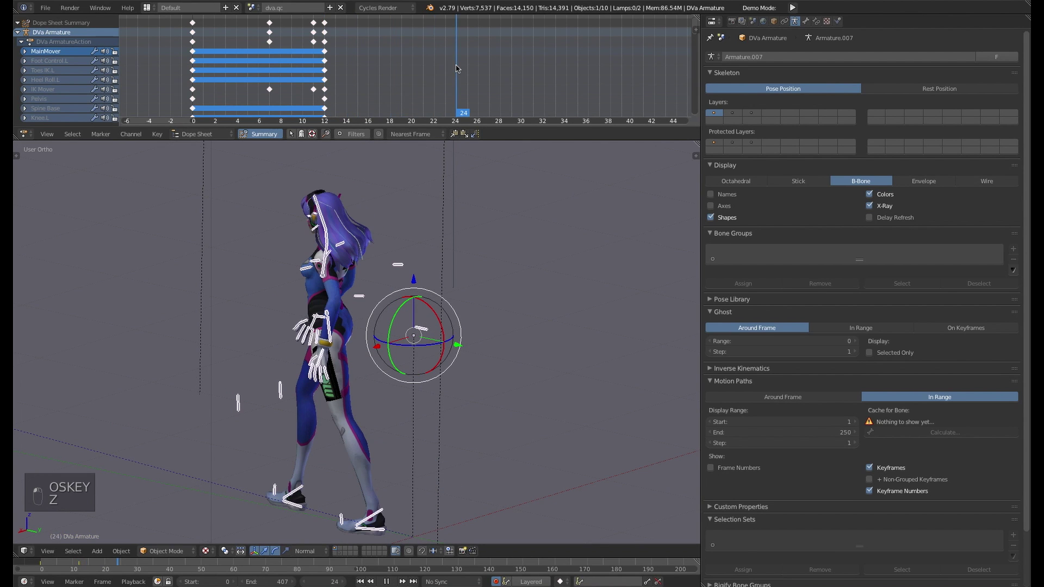
pyautogui.press('Tab')
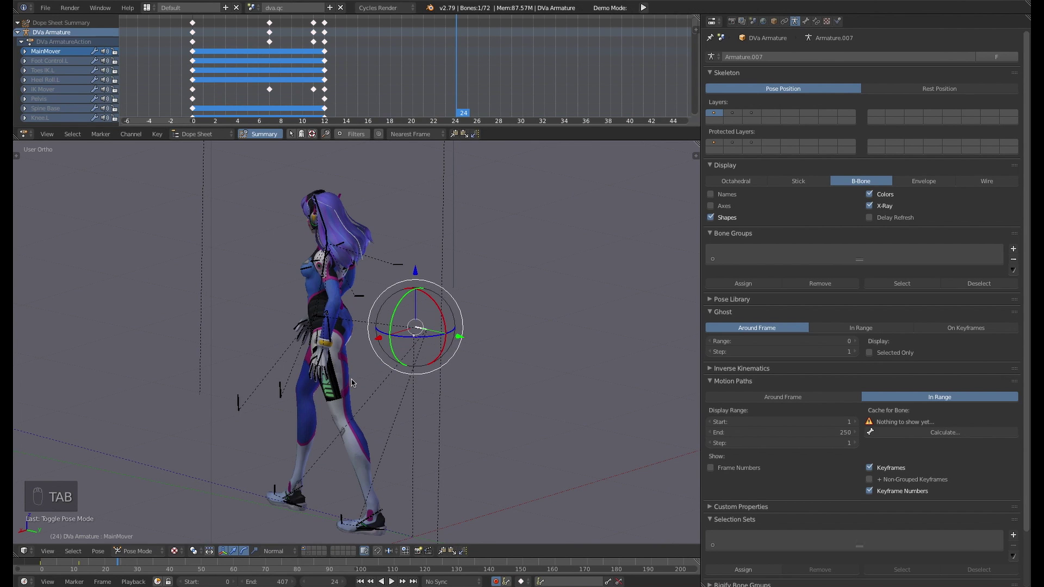
pyautogui.press('KP_3')
pyautogui.rightClick(336, 331)
pyautogui.press('g')
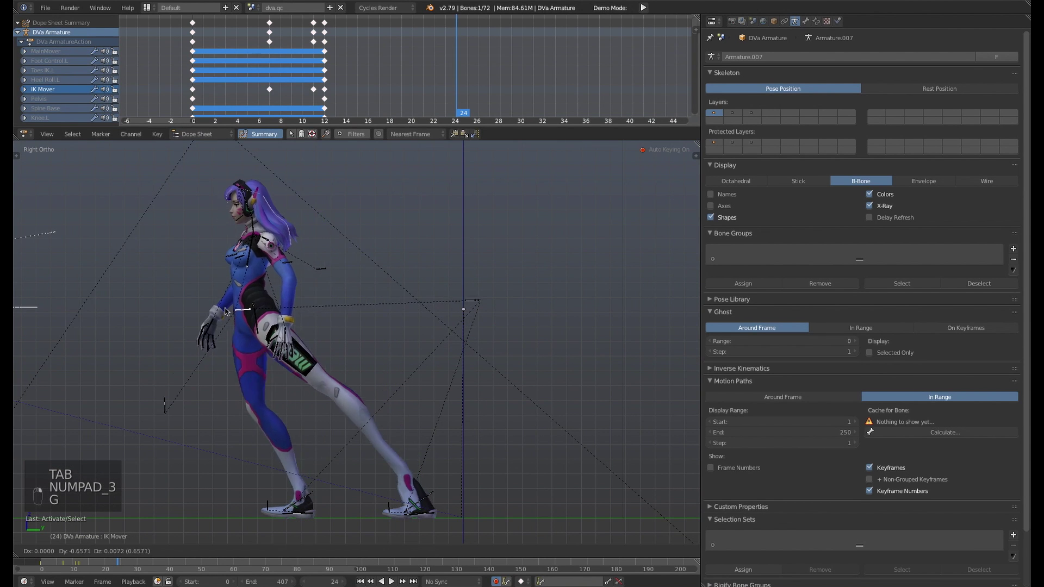
pyautogui.click(209, 308)
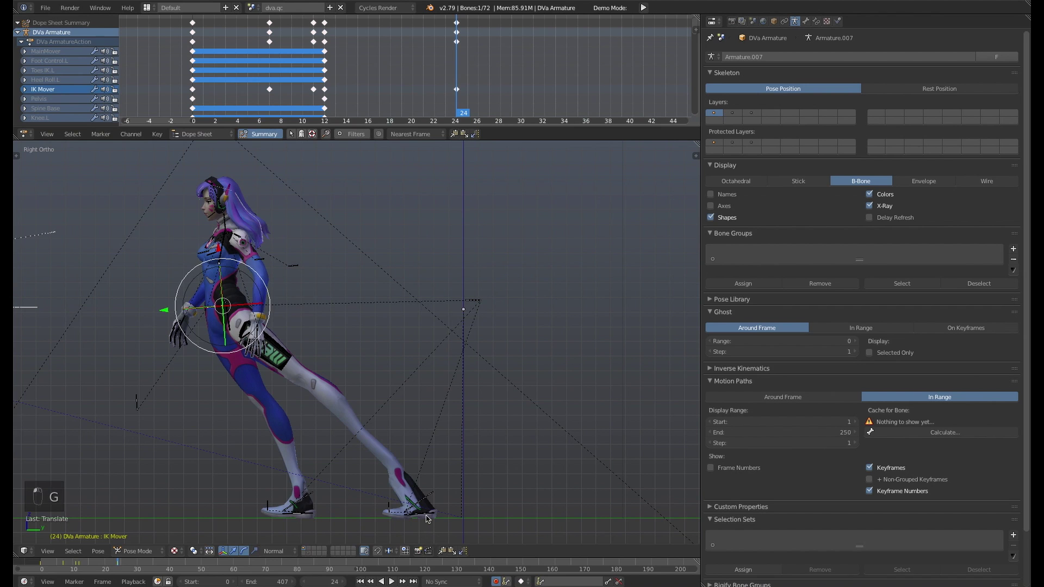
# At frame 24, move the Foot Control.L bone forward past the right foot and lower the IK Mover bone slightly
pyautogui.rightClick(412, 511)
pyautogui.press('g')
pyautogui.click(153, 511)
pyautogui.rightClick(207, 308)
pyautogui.press('g')
pyautogui.click(205, 323)
# Try rotating the whole armature in Object Mode at frame 24
pyautogui.press('Tab')
pyautogui.press('r')
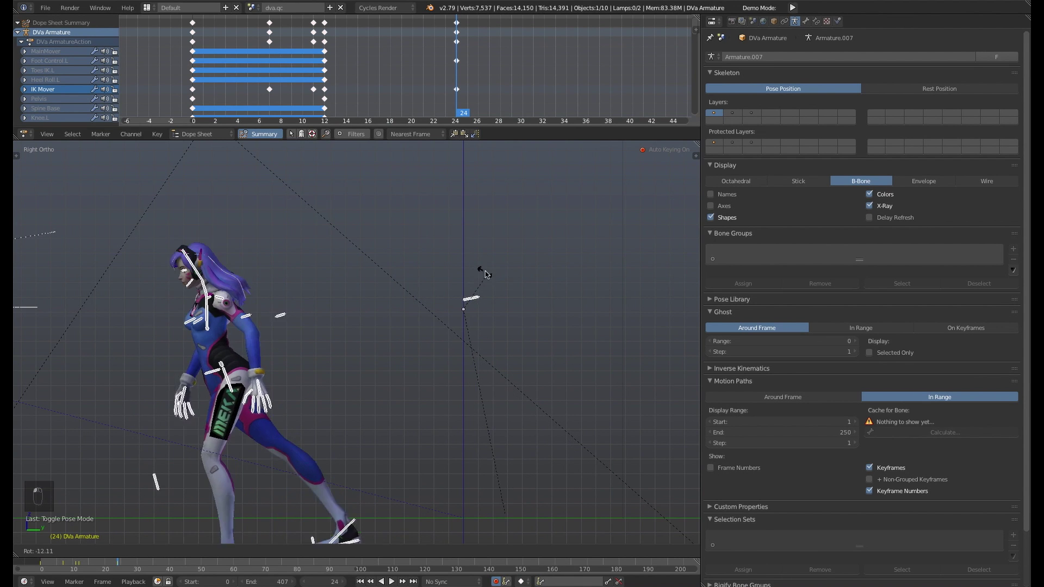
pyautogui.press('super+z')
# Review the two-step walk in the right side view by playing it back through frame 24
pyautogui.keyDown('shift'); pyautogui.moveTo(470, 319); pyautogui.dragTo(549, 314, button='middle'); pyautogui.keyUp('shift')
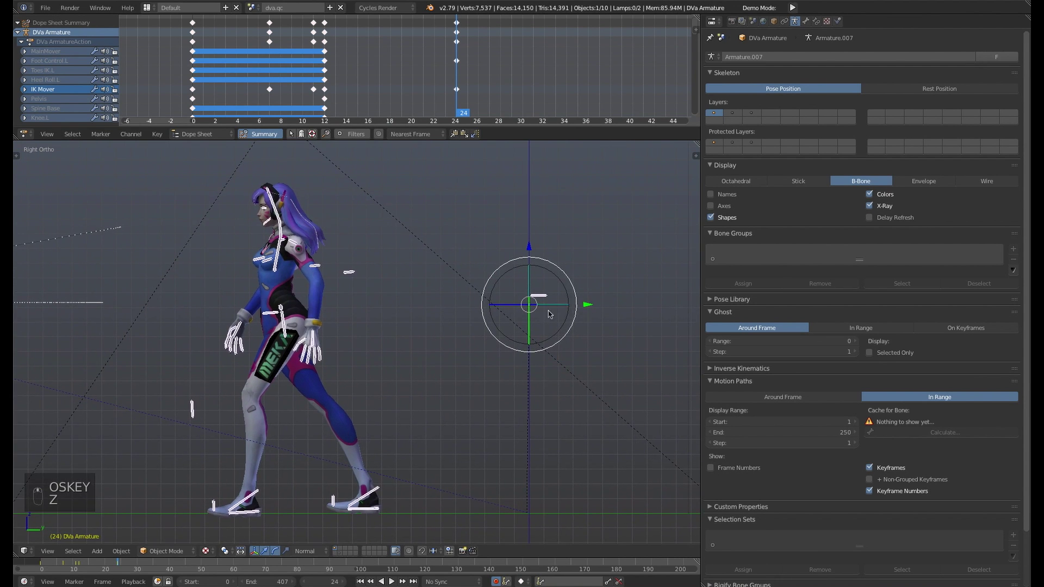
pyautogui.moveTo(488, 292); pyautogui.dragTo(530, 329, button='middle')
pyautogui.press('KP_3')
pyautogui.keyDown('shift'); pyautogui.moveTo(454, 330); pyautogui.dragTo(493, 325, button='middle'); pyautogui.keyUp('shift')
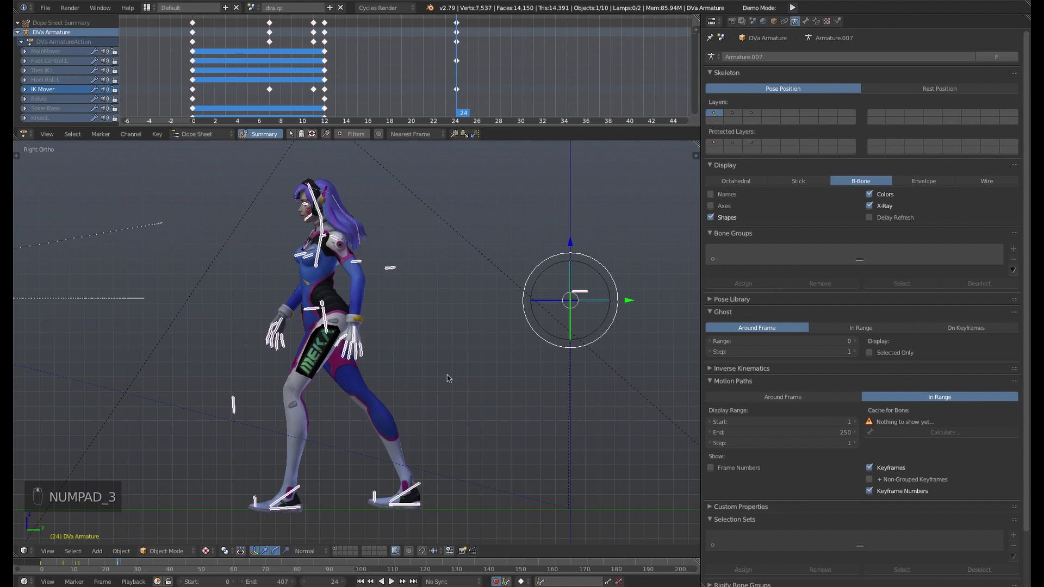
pyautogui.keyDown('shift'); pyautogui.moveTo(441, 298); pyautogui.dragTo(432, 312, button='middle'); pyautogui.keyUp('shift')
pyautogui.hotkey('alt', 'a')
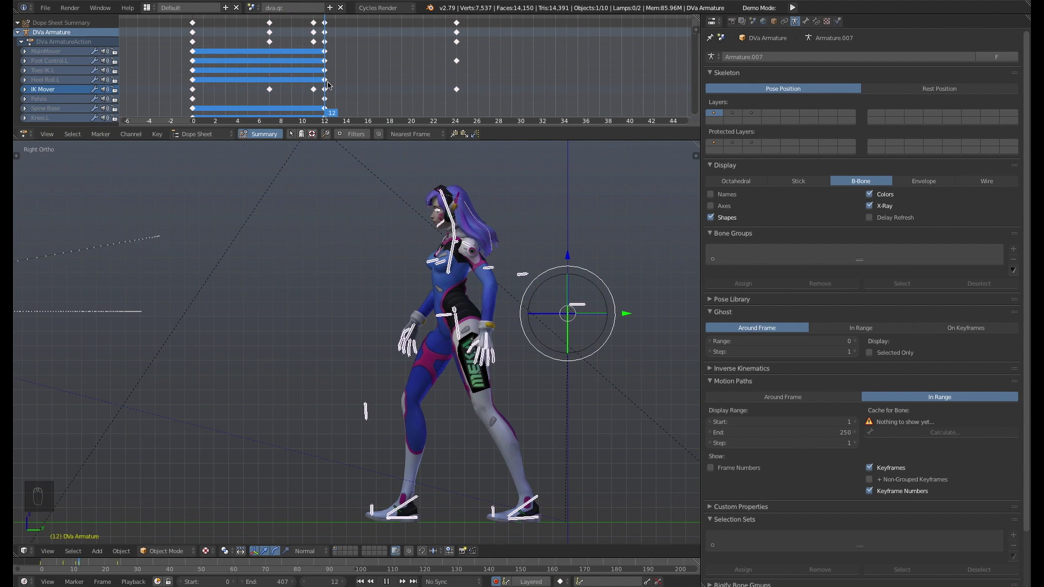
pyautogui.hotkey('alt', 'a')
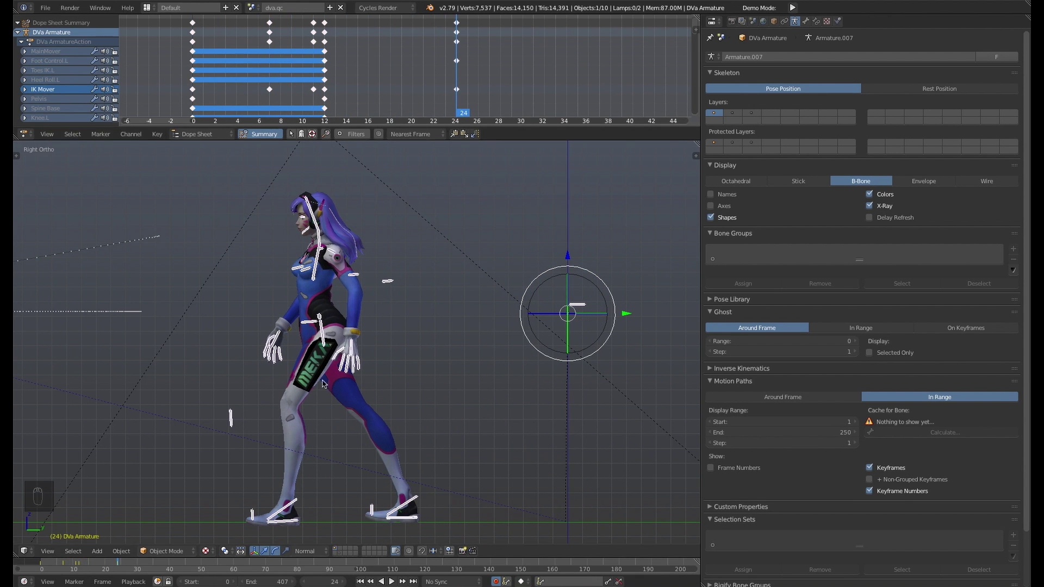
# Return the armature to Pose Mode and keep the right side view at frame 24
pyautogui.rightClick(312, 325)
pyautogui.keyDown('shift'); pyautogui.moveTo(541, 313); pyautogui.dragTo(566, 313, button='middle'); pyautogui.keyUp('shift')
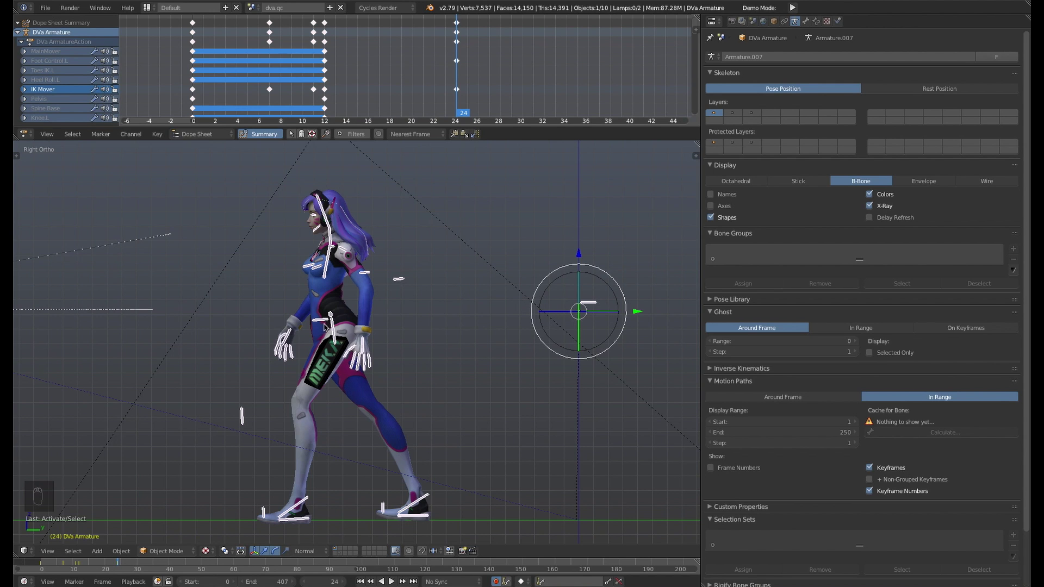
pyautogui.press('Tab')
pyautogui.press('Tab')
pyautogui.press('Tab')
pyautogui.moveTo(348, 375); pyautogui.dragTo(374, 389, button='middle')
pyautogui.press('KP_3')
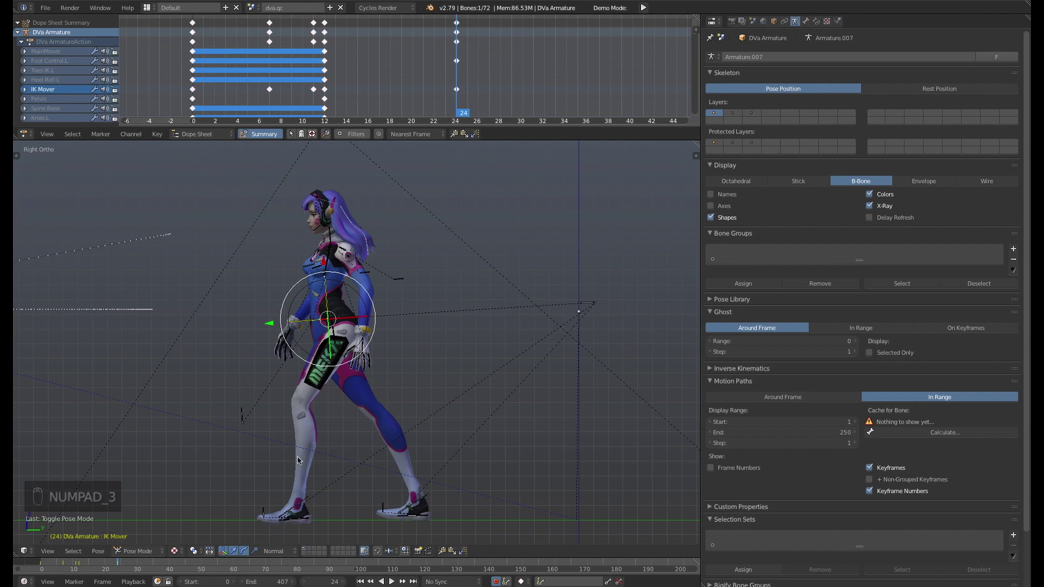
# Show the second bone layer and inspect the IK constraint of the Calf.L bone, trying out its influence setting
pyautogui.click(732, 113)
pyautogui.rightClick(299, 420)
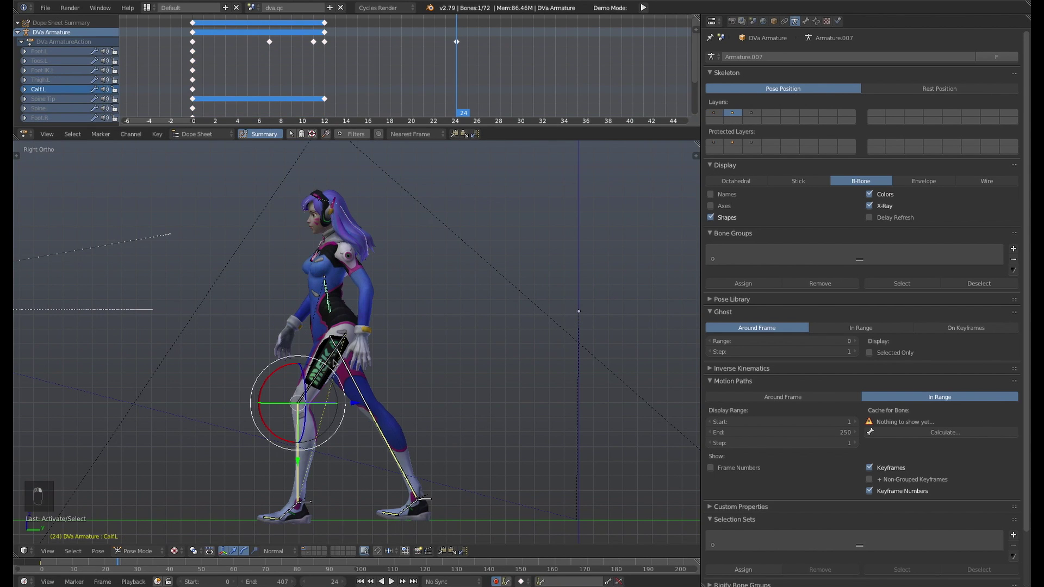
pyautogui.click(816, 21)
pyautogui.click(806, 21)
pyautogui.click(817, 21)
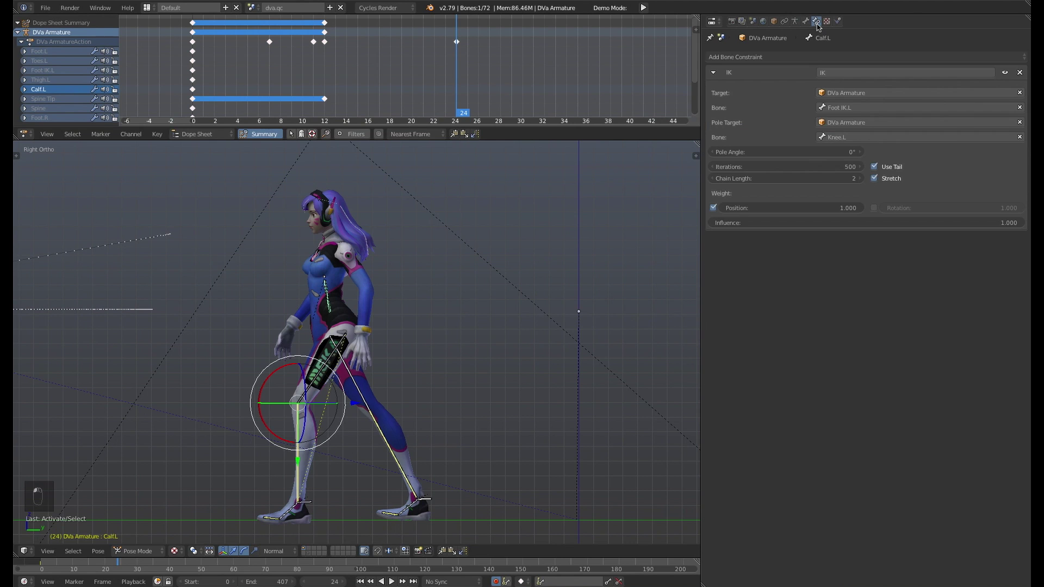
pyautogui.moveTo(989, 228); pyautogui.dragTo(1021, 218)
pyautogui.moveTo(1023, 223)
pyautogui.mouseDown()
pyautogui.moveTo(713, 223)
pyautogui.moveTo(1024, 223)
pyautogui.mouseUp()
# Reload the start-up file and reopen the recent file Dva_v4.blend
pyautogui.click(45, 7)
pyautogui.click(76, 46)
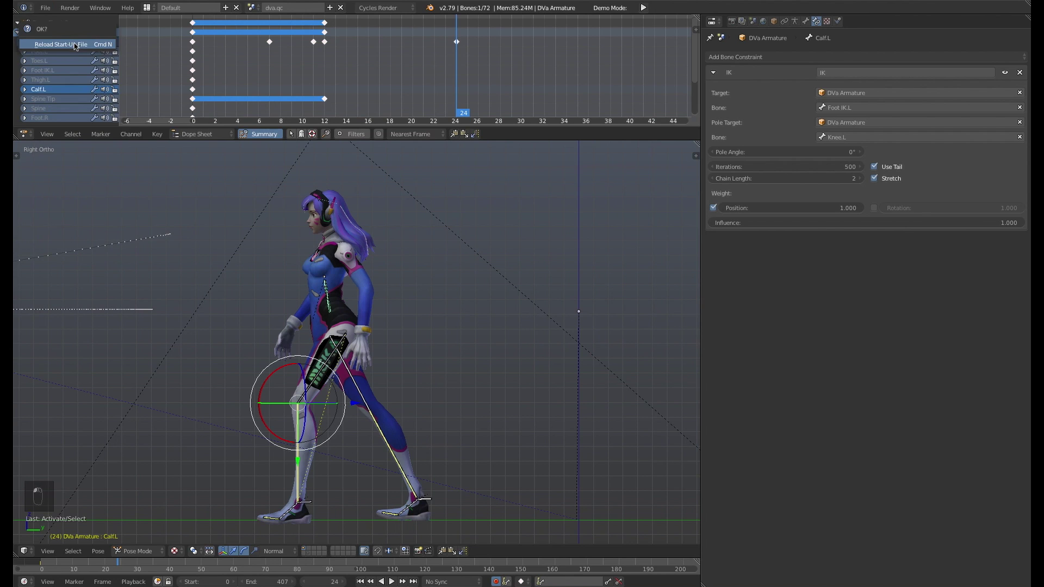
pyautogui.click(75, 48)
pyautogui.click(49, 7)
pyautogui.moveTo(82, 67)
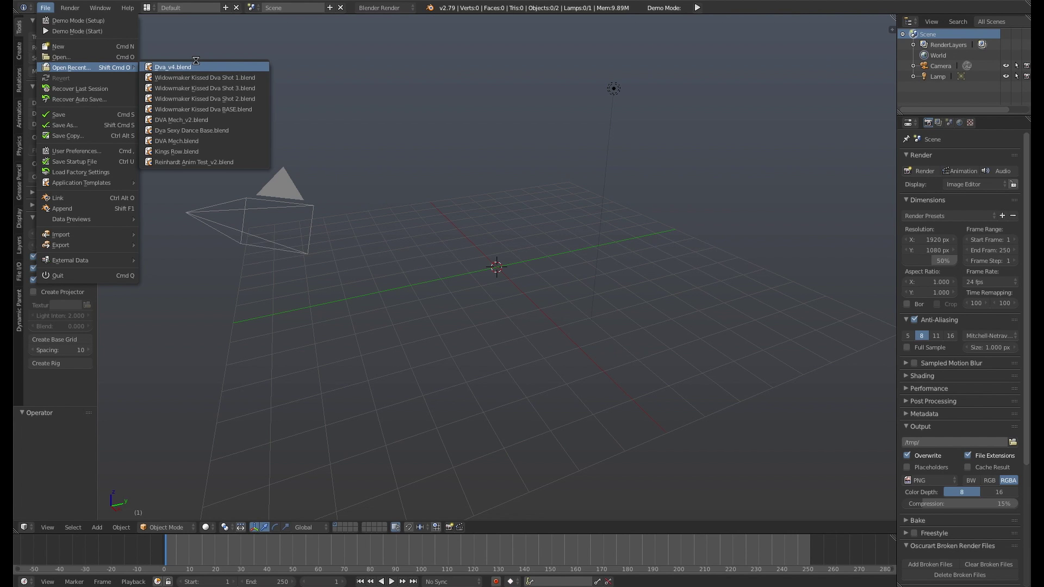
pyautogui.click(212, 66)
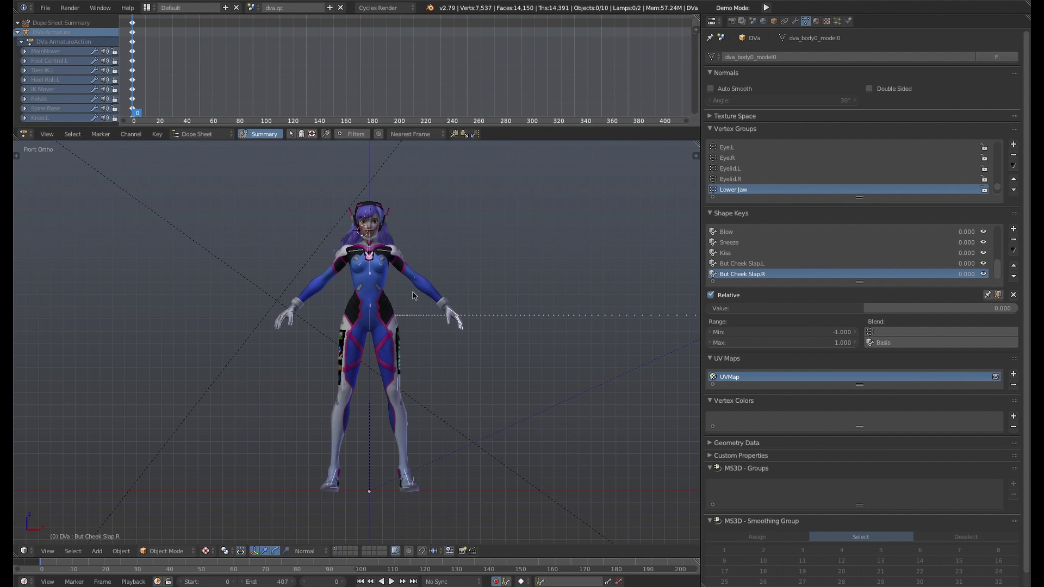
# Switch the armature to Object Mode and insert a keyframe on the whole object at frame 0
pyautogui.rightClick(451, 311)
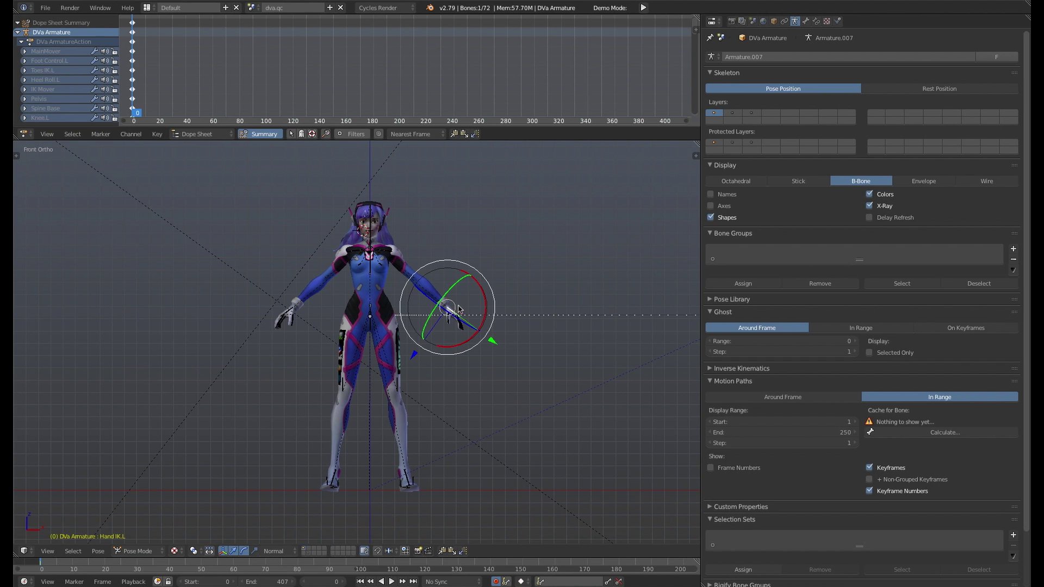
pyautogui.moveTo(457, 313); pyautogui.dragTo(377, 317, button='middle')
pyautogui.moveTo(239, 88); pyautogui.dragTo(459, 79, button='middle')
pyautogui.press('Tab')
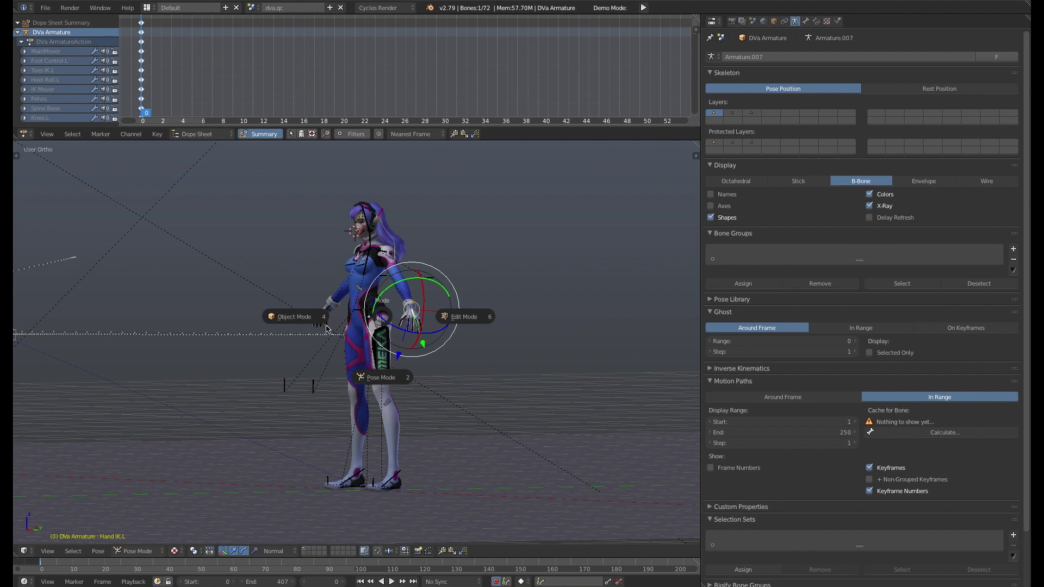
pyautogui.click(284, 319)
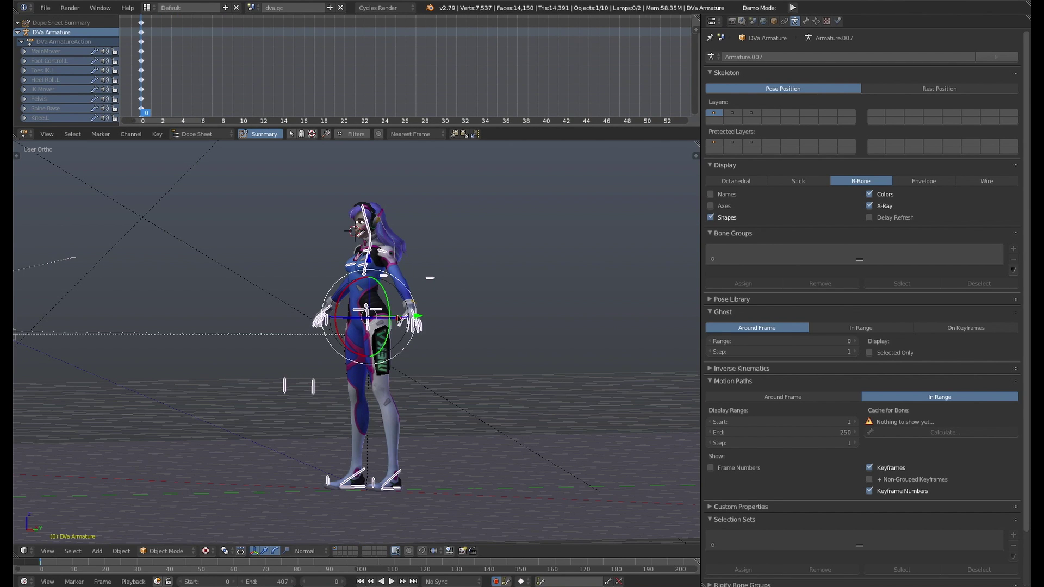
pyautogui.press('i')
pyautogui.click(398, 317)
# In the right side view, move the whole armature forward at frame 12 and go back to frame 0
pyautogui.press('KP_3')
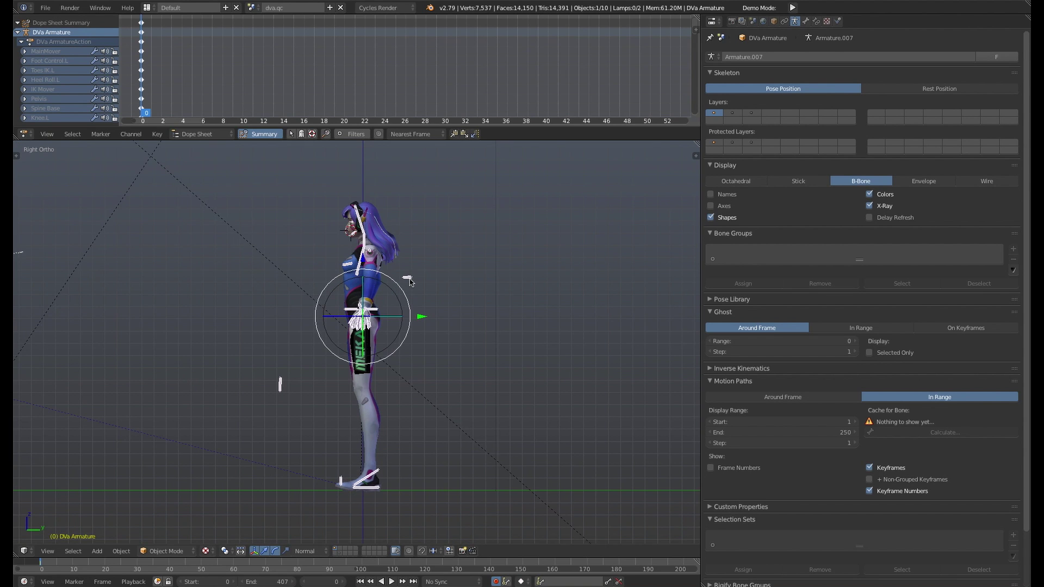
pyautogui.click(263, 72)
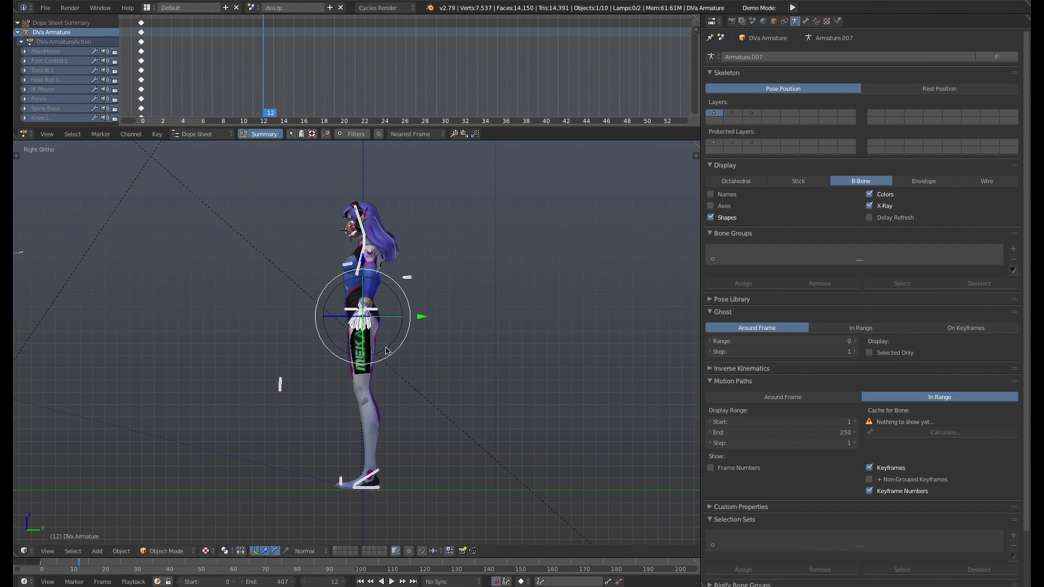
pyautogui.moveTo(424, 317); pyautogui.dragTo(343, 324)
pyautogui.hotkey('shift', 'Left')
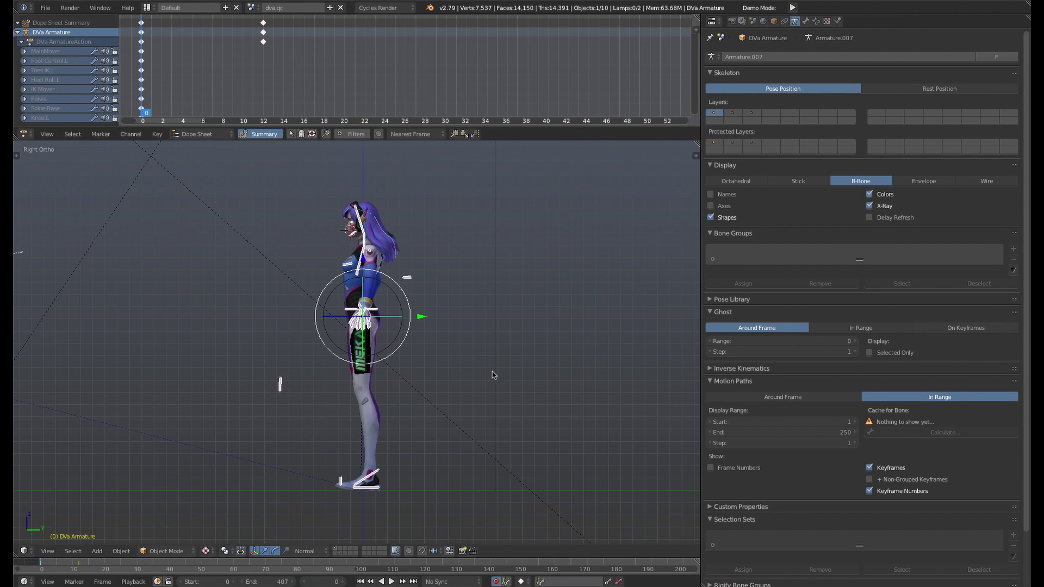
# In Pose Mode at frame 0, pose a stride by moving Foot Control.L forward and Foot Control.R back
pyautogui.hotkey('ctrl', 'Tab')
pyautogui.click(438, 430)
pyautogui.keyDown('shift'); pyautogui.moveTo(419, 376); pyautogui.dragTo(461, 356, button='middle'); pyautogui.keyUp('shift')
pyautogui.rightClick(398, 291)
pyautogui.press('g')
pyautogui.click(439, 296)
pyautogui.rightClick(418, 469)
pyautogui.press('g')
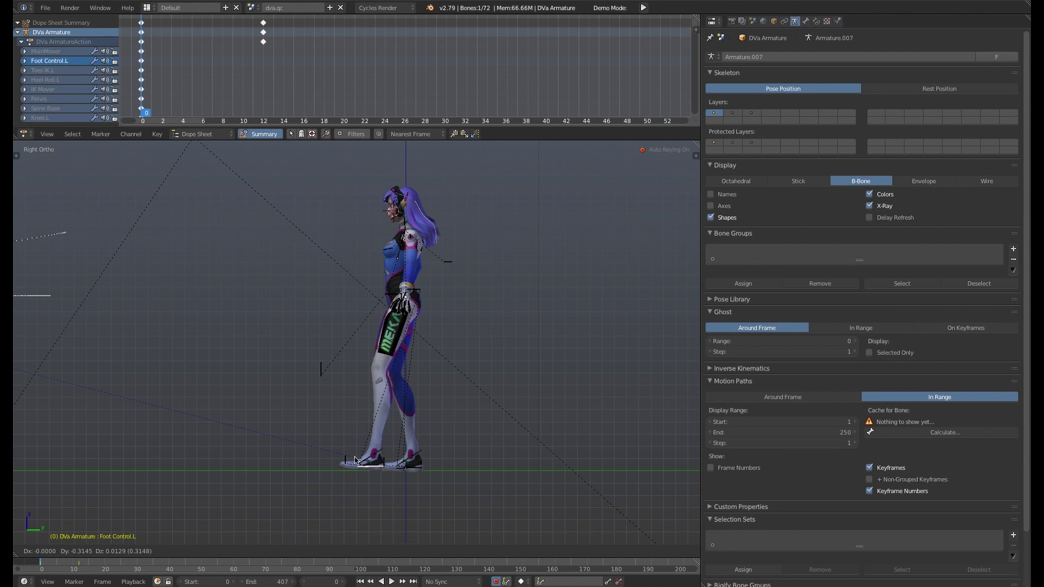
pyautogui.click(339, 462)
pyautogui.rightClick(405, 464)
pyautogui.press('g')
pyautogui.click(462, 467)
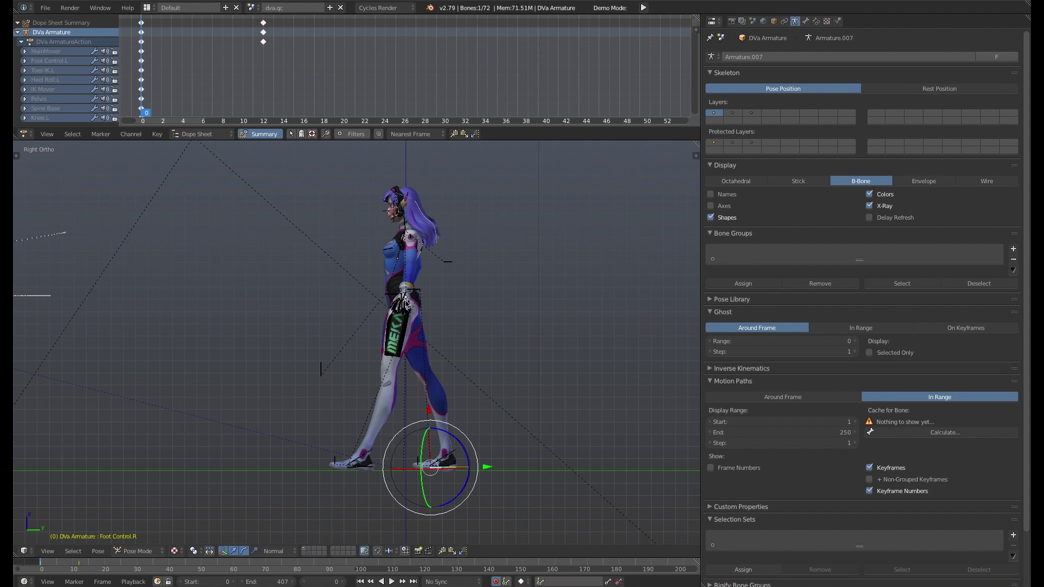
# Move the IK Mover bone at the hips and rotate it to lean the body forward over the stride
pyautogui.rightClick(385, 300)
pyautogui.press('g')
pyautogui.click(405, 292)
pyautogui.press('r')
pyautogui.click(422, 278)
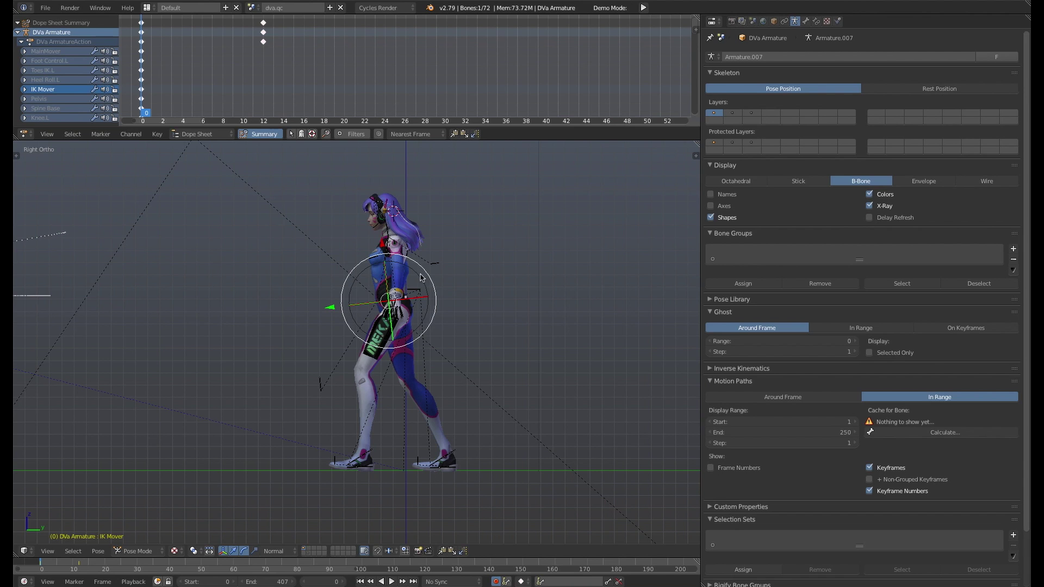
# Preview the whole-armature motion between frames 0 and 12 to examine how the posed feet travel
pyautogui.keyDown('shift'); pyautogui.moveTo(406, 288); pyautogui.dragTo(443, 280, button='middle'); pyautogui.keyUp('shift')
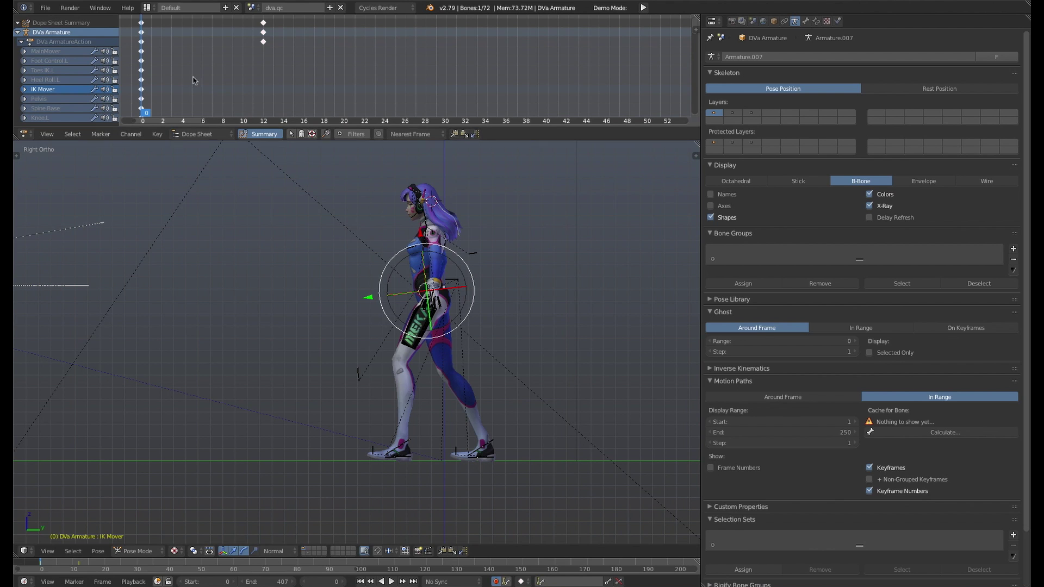
pyautogui.hotkey('alt', 'a')
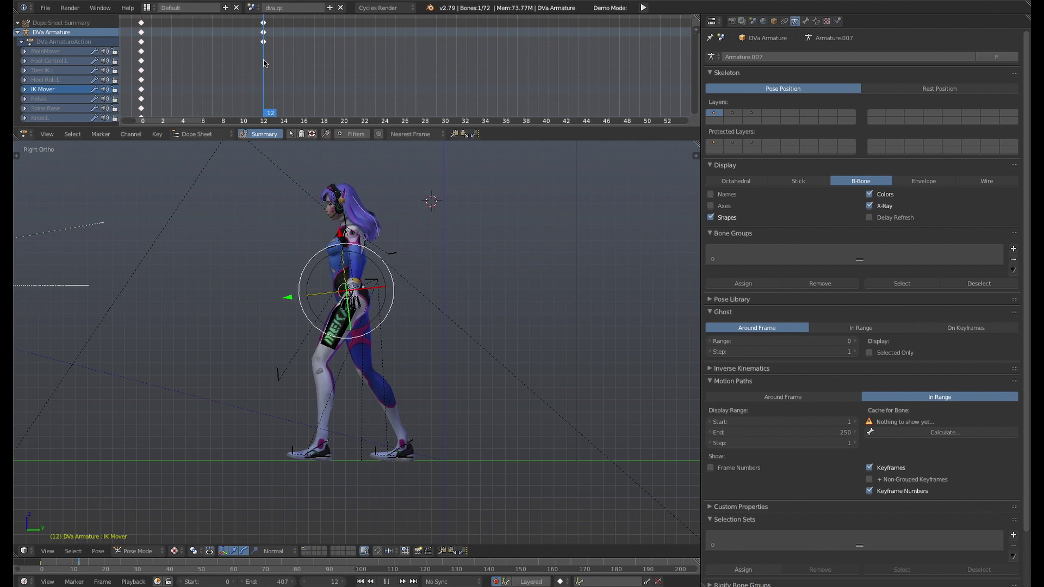
pyautogui.hotkey('alt', 'a')
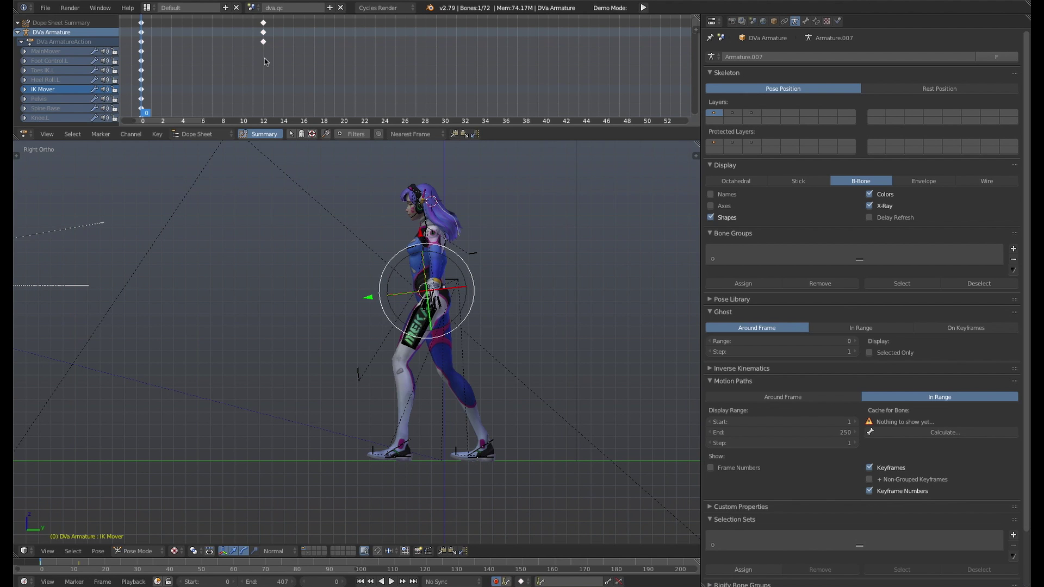
pyautogui.hotkey('alt', 'a')
pyautogui.moveTo(205, 57); pyautogui.dragTo(135, 58)
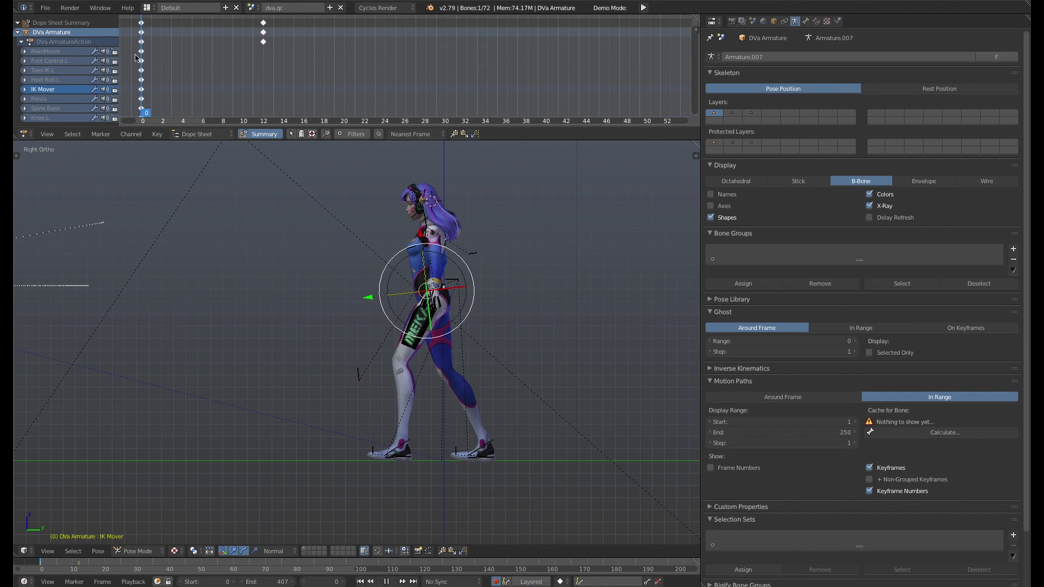
# At frame 12, move the Foot Control.L bone back toward the rear foot
pyautogui.hotkey('alt', 'a')
pyautogui.rightClick(326, 462)
pyautogui.moveTo(362, 460); pyautogui.dragTo(424, 461)
pyautogui.hotkey('shift', 'Left')
# Play back the animation to examine the left foot's motion between frames 0 and 12
pyautogui.hotkey('alt', 'a')
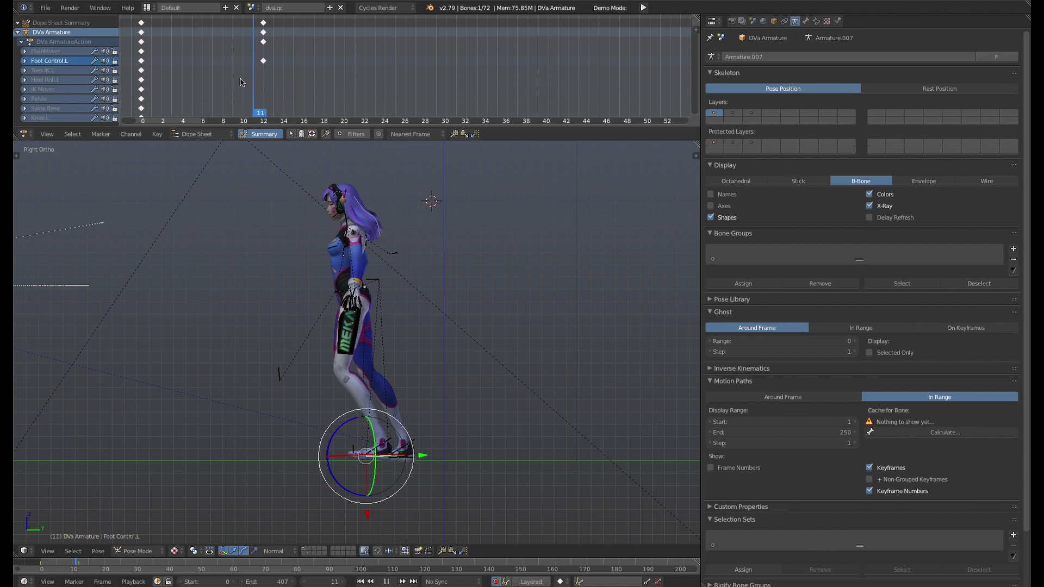
pyautogui.press('Escape')
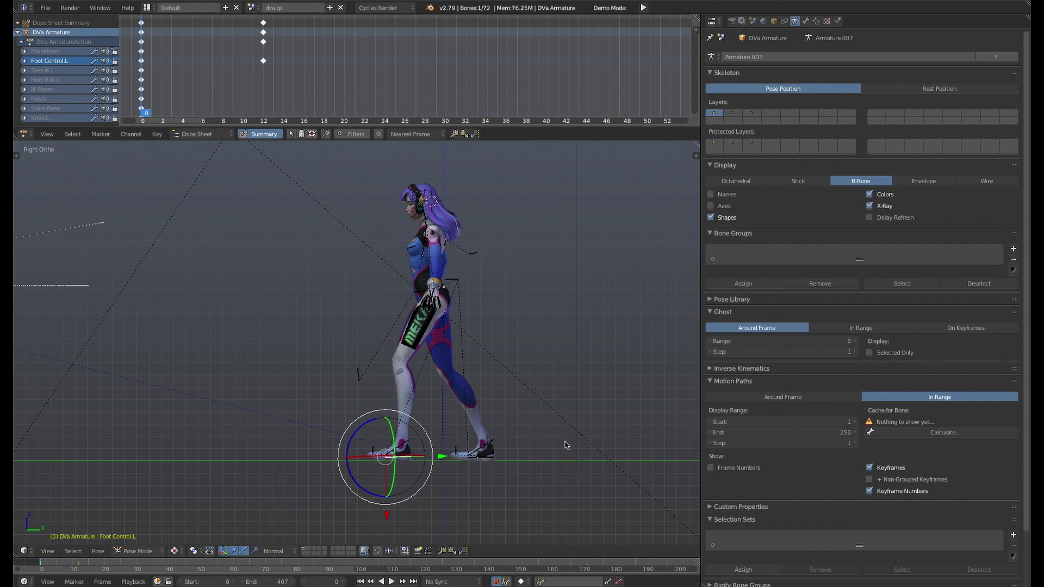
pyautogui.hotkey('alt', 'a')
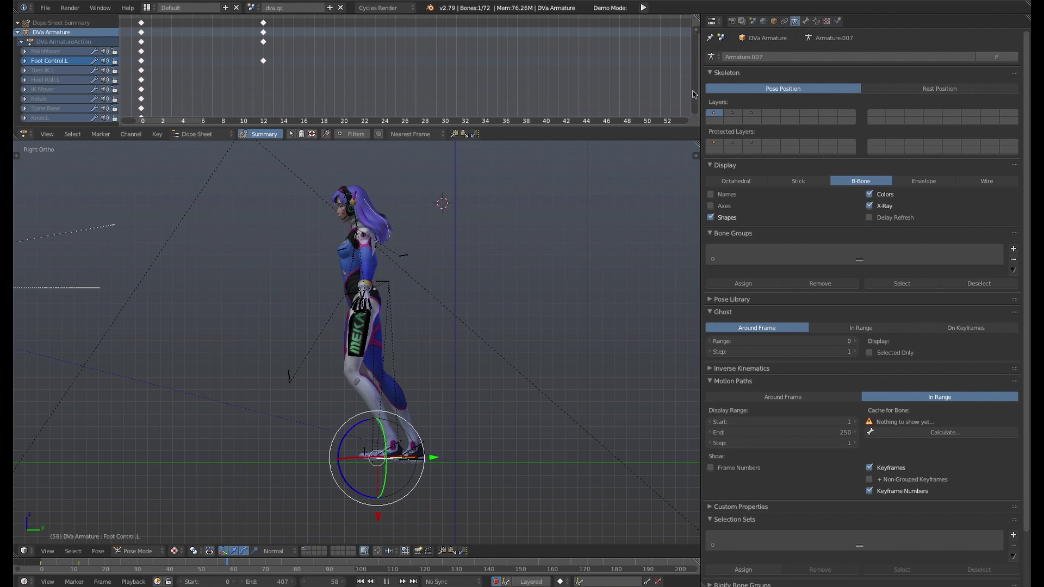
pyautogui.hotkey('alt', 'a')
# Delete the Foot Control.L keyframe at frame 12 and return to frame 0
pyautogui.rightClick(263, 61)
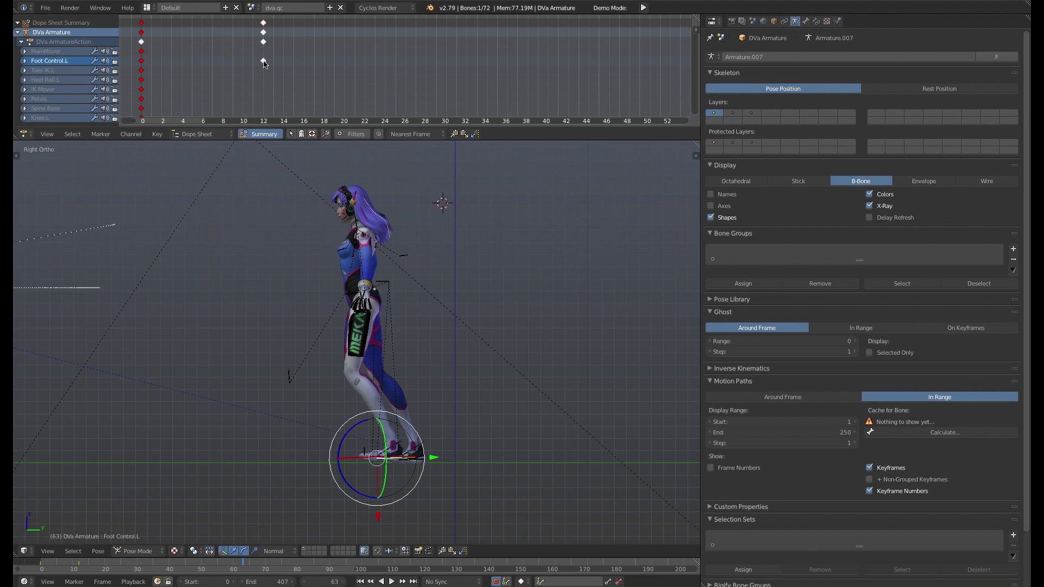
pyautogui.press('x')
pyautogui.click(263, 62)
pyautogui.moveTo(205, 64); pyautogui.dragTo(140, 67)
# Switch the armature to Object Mode and add a cube-shaped empty as a reference marker
pyautogui.press('Tab')
pyautogui.click(422, 315)
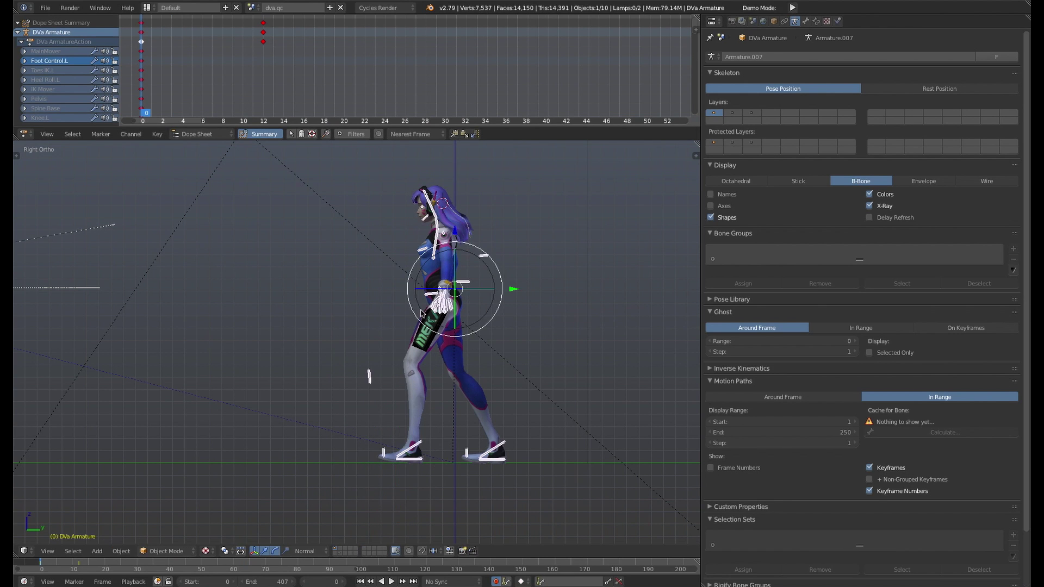
pyautogui.keyDown('shift'); pyautogui.moveTo(454, 338); pyautogui.dragTo(413, 327, button='middle'); pyautogui.keyUp('shift')
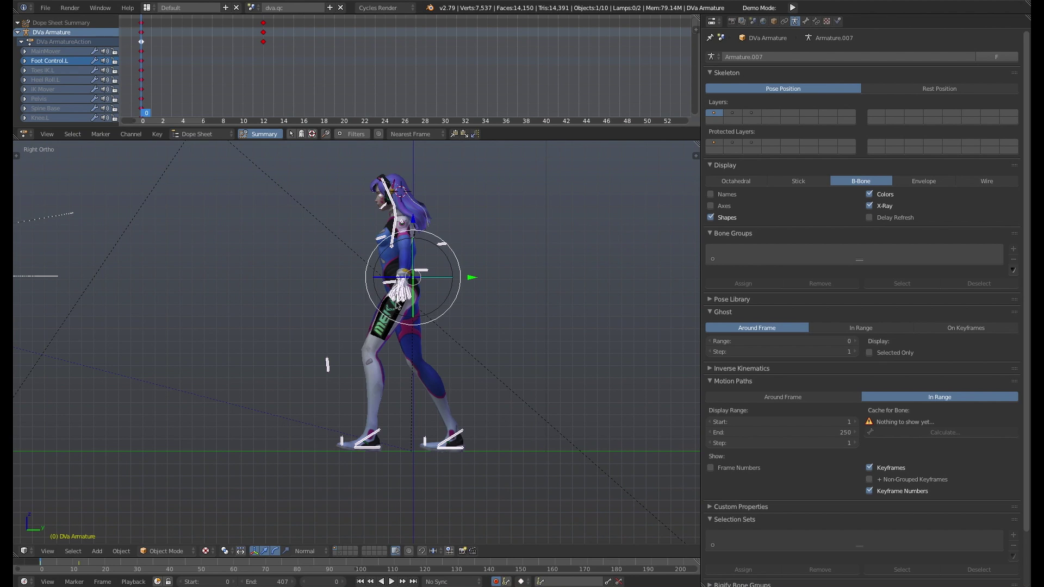
pyautogui.hotkey('shift', 'a')
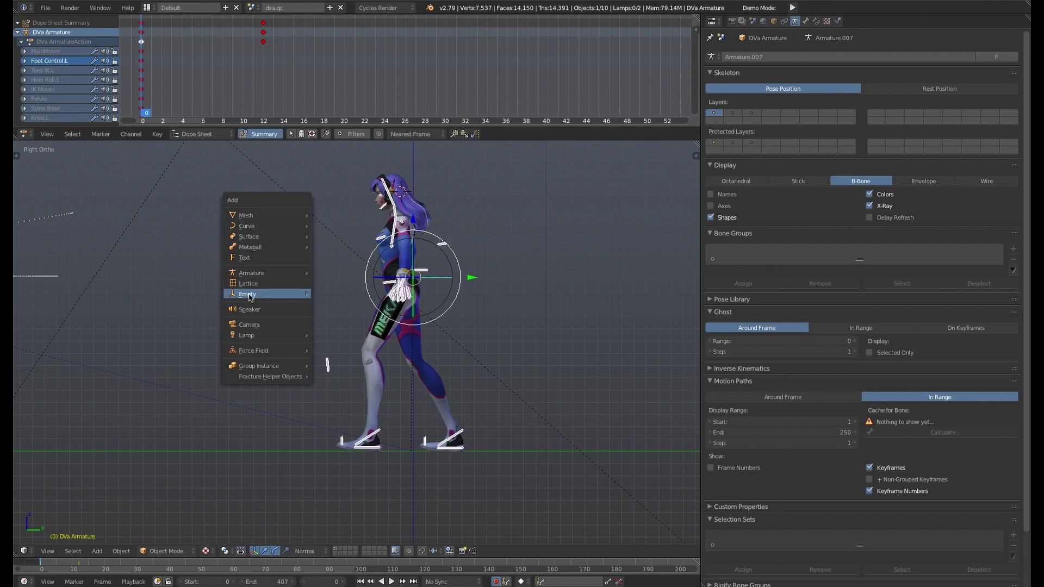
pyautogui.moveTo(260, 297)
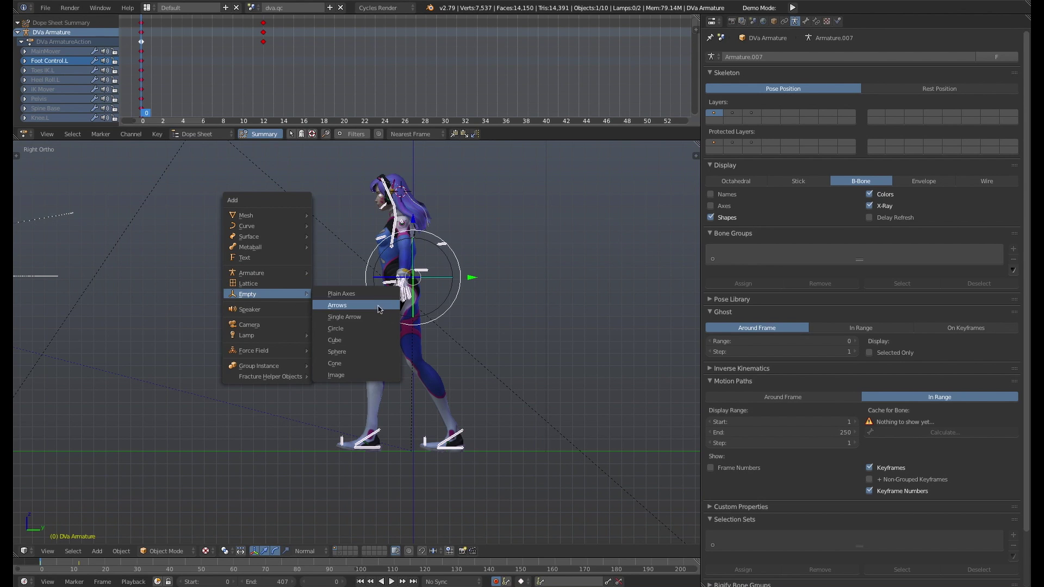
pyautogui.click(350, 340)
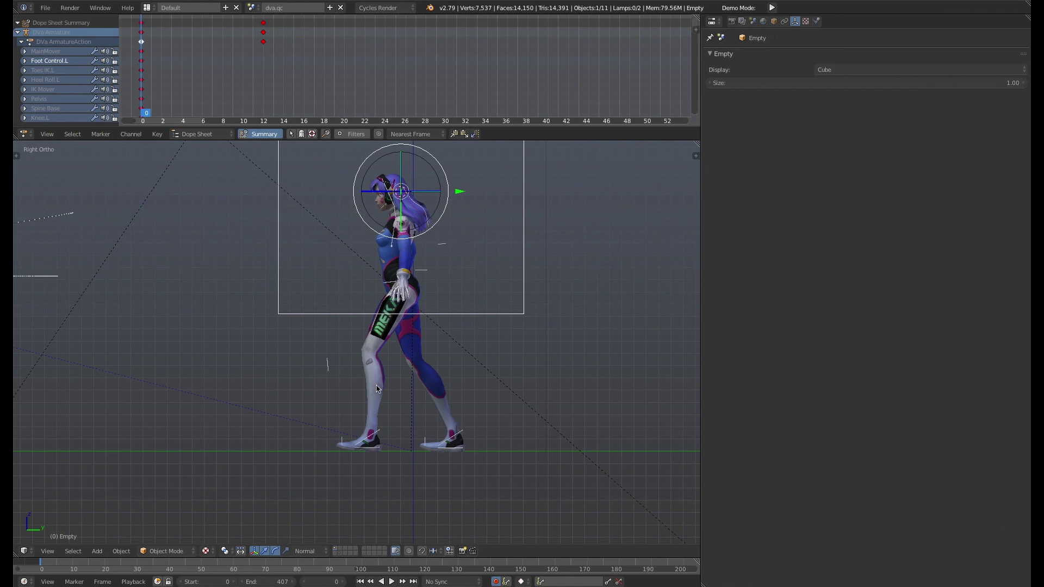
# Move the empty down to the front foot and scale it to about 0.12 so it marks the foot's position
pyautogui.press('g')
pyautogui.click(412, 516)
pyautogui.press('s')
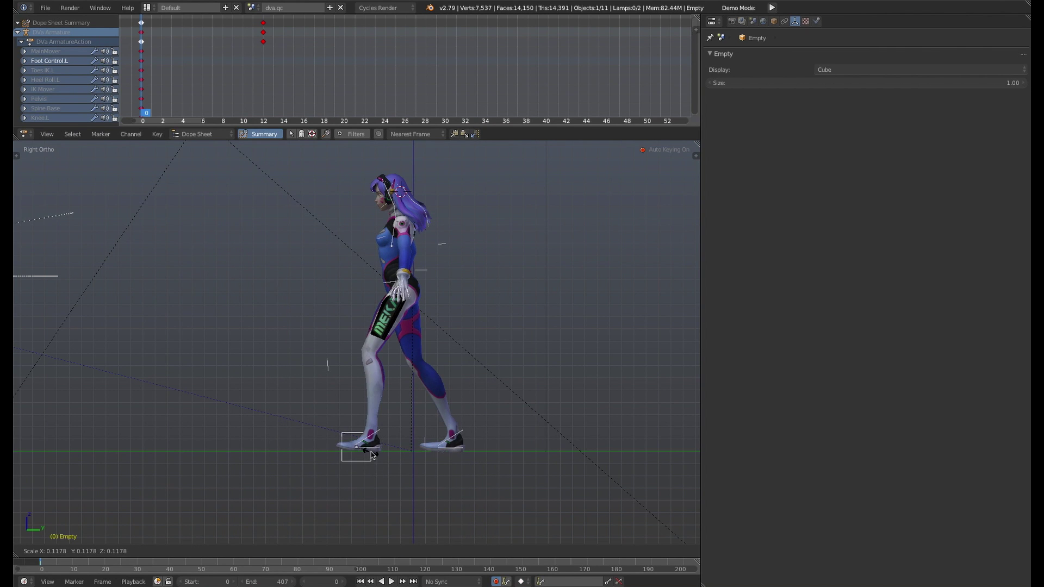
pyautogui.click(367, 457)
pyautogui.scroll(-3, 381, 413)
pyautogui.scroll(6, 391, 391)
pyautogui.scroll(4, 395, 385)
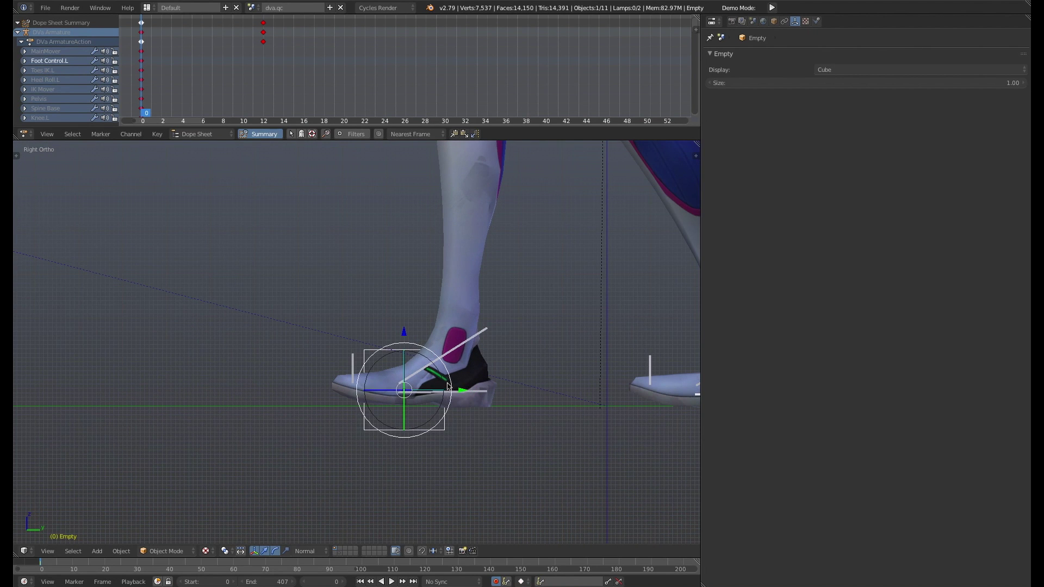
pyautogui.press('g')
pyautogui.click(445, 390)
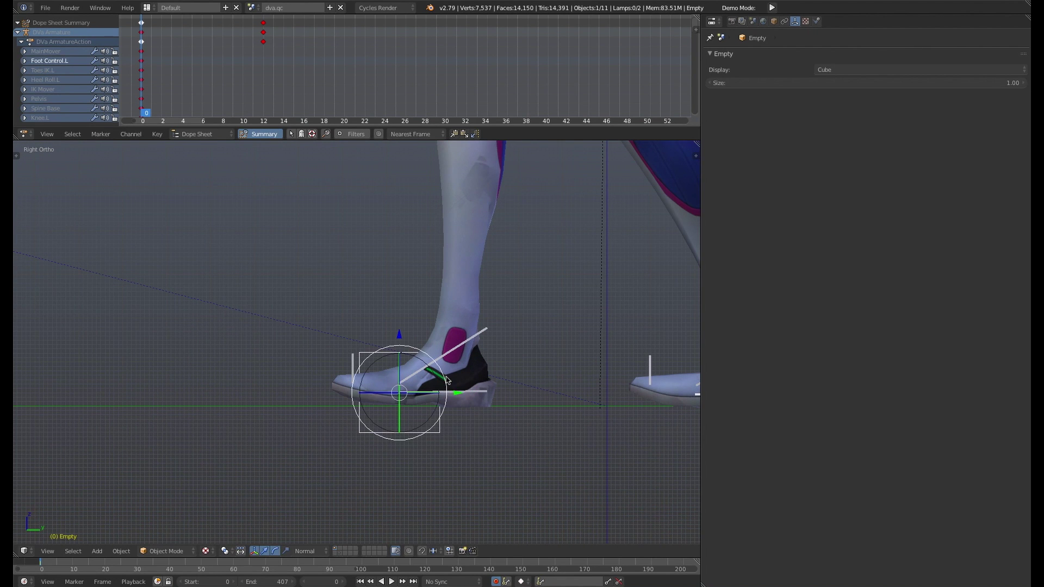
# In the front view, move the empty sideways to align it with the left foot, and return to the right side view
pyautogui.press('KP_1')
pyautogui.scroll(-4, 435, 375)
pyautogui.press('g')
pyautogui.press('x')
pyautogui.press('x')
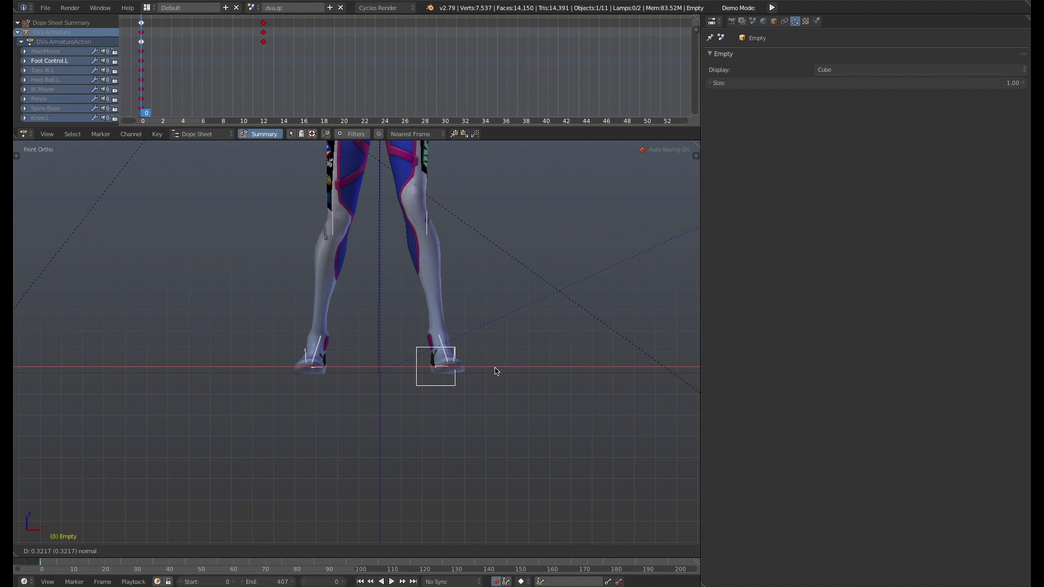
pyautogui.click(500, 368)
pyautogui.press('KP_3')
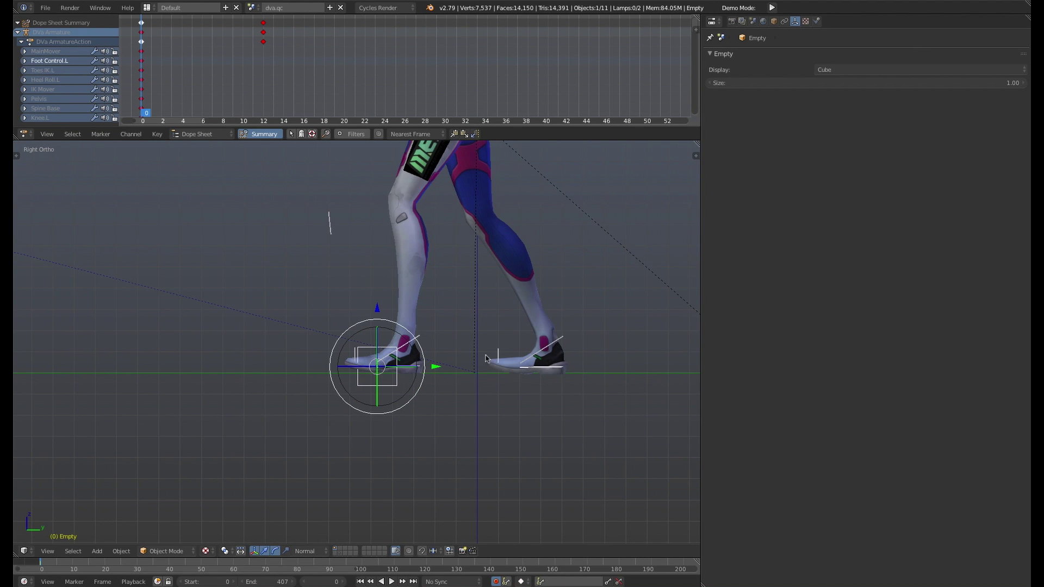
# Put the armature back in Pose Mode and preview frames 0 to 12 to compare the left foot with the marker
pyautogui.keyDown('shift'); pyautogui.scroll(4, 417, 291); pyautogui.keyUp('shift')
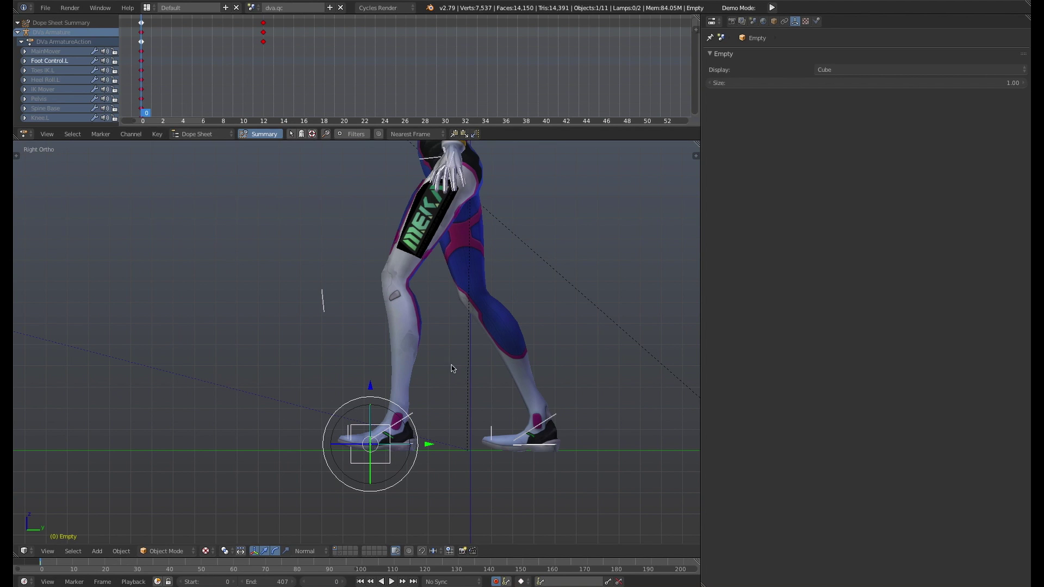
pyautogui.keyDown('shift'); pyautogui.moveTo(467, 298); pyautogui.dragTo(400, 332, button='middle'); pyautogui.keyUp('shift')
pyautogui.keyDown('shift'); pyautogui.moveTo(487, 518); pyautogui.dragTo(526, 501, button='middle'); pyautogui.keyUp('shift')
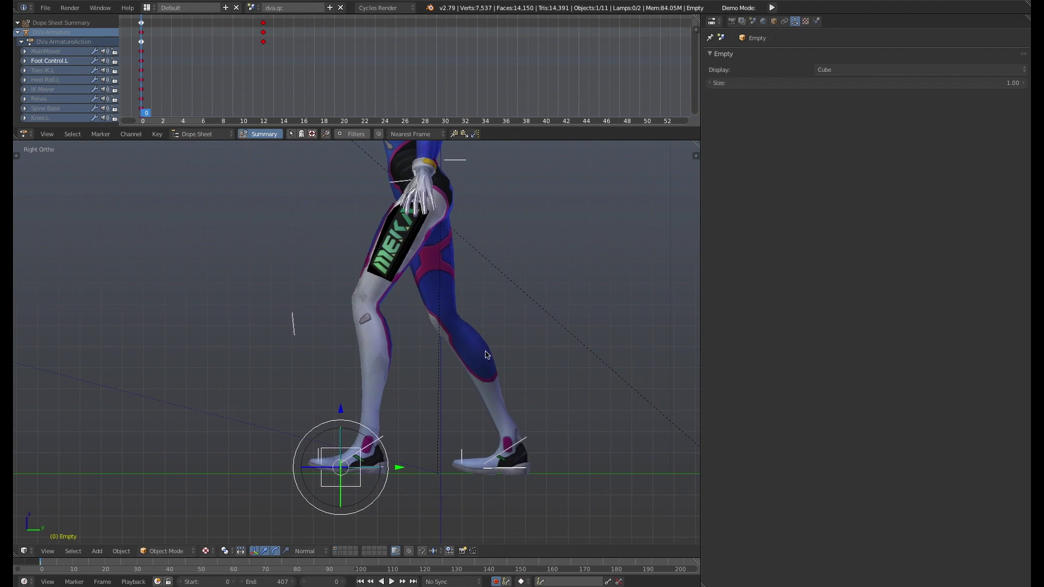
pyautogui.rightClick(517, 474)
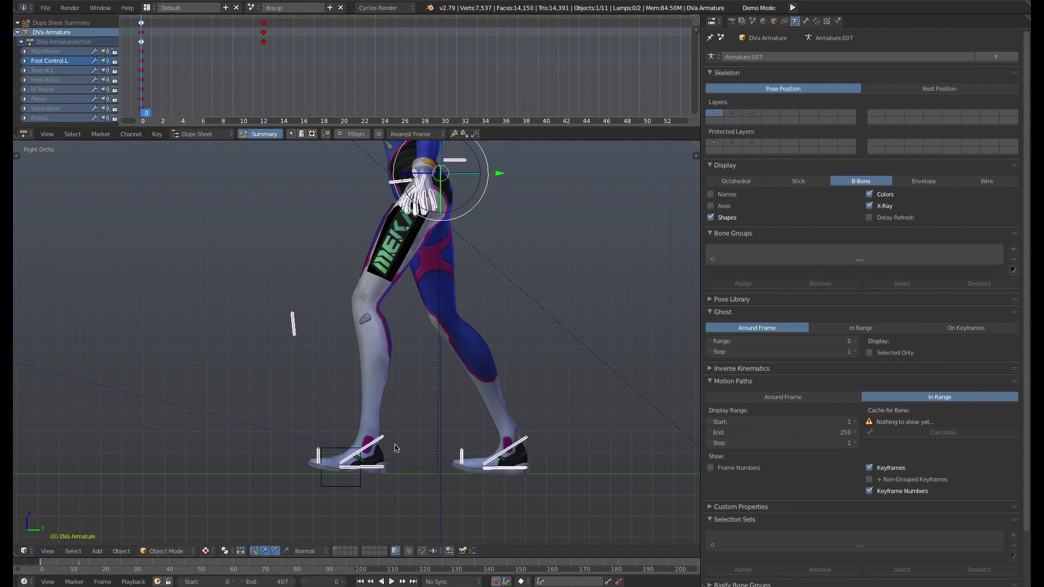
pyautogui.press('Tab')
pyautogui.click(384, 473)
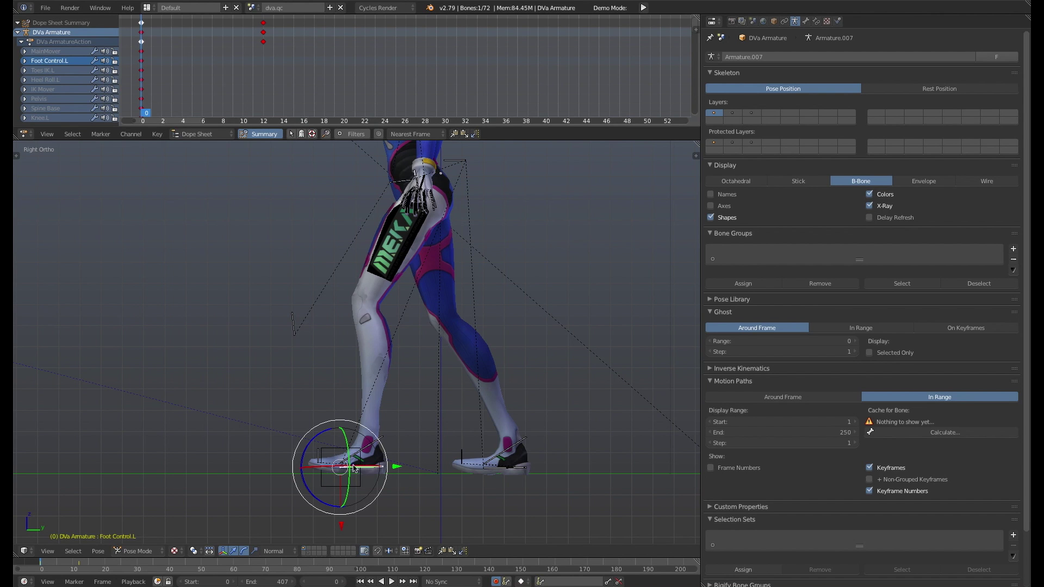
pyautogui.hotkey('alt', 'a')
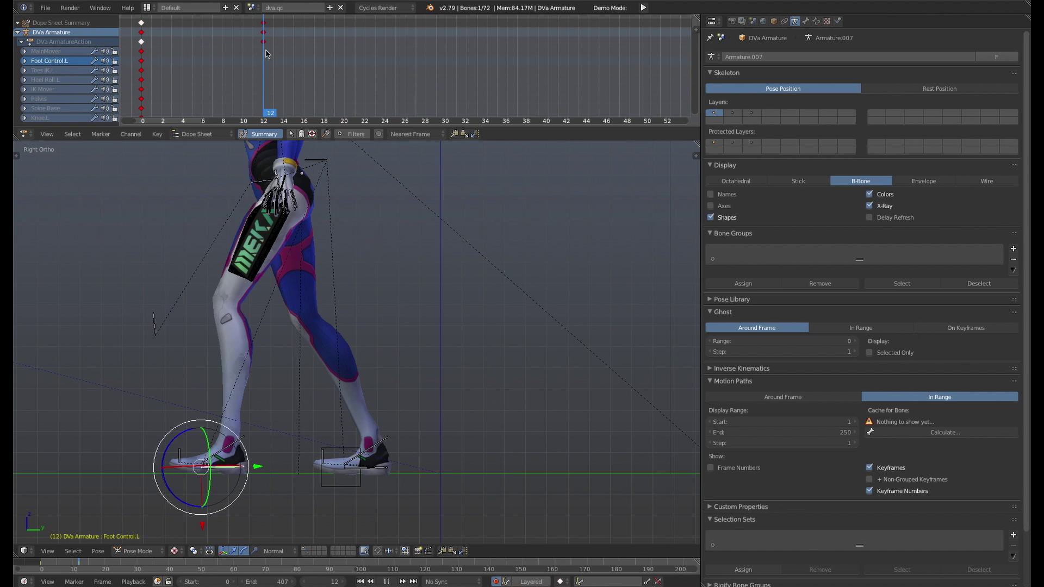
pyautogui.press('Escape')
# Move the Foot Control.R bone forward past the left foot at frame 0
pyautogui.rightClick(512, 469)
pyautogui.press('g')
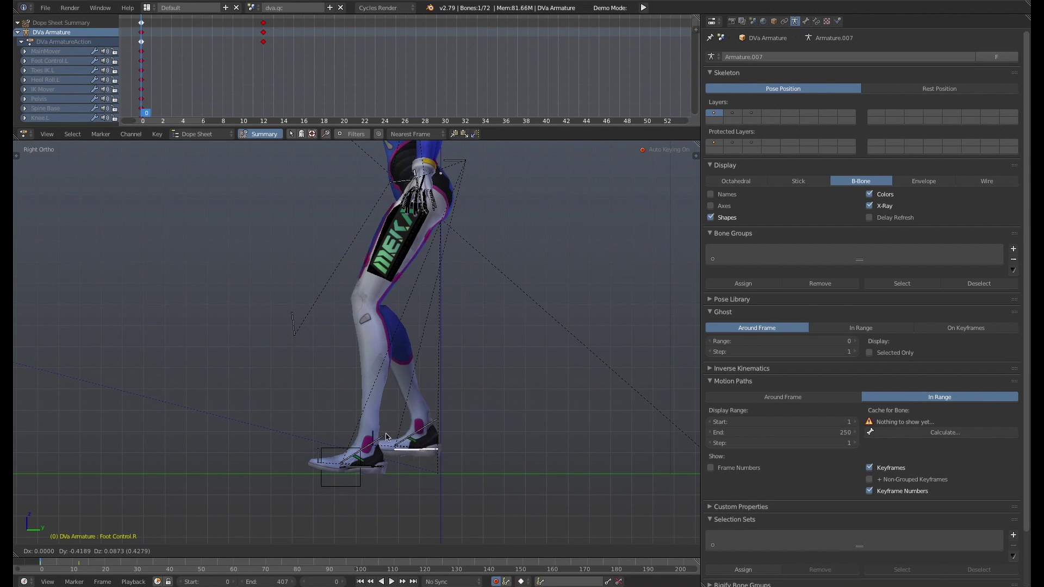
pyautogui.click(308, 435)
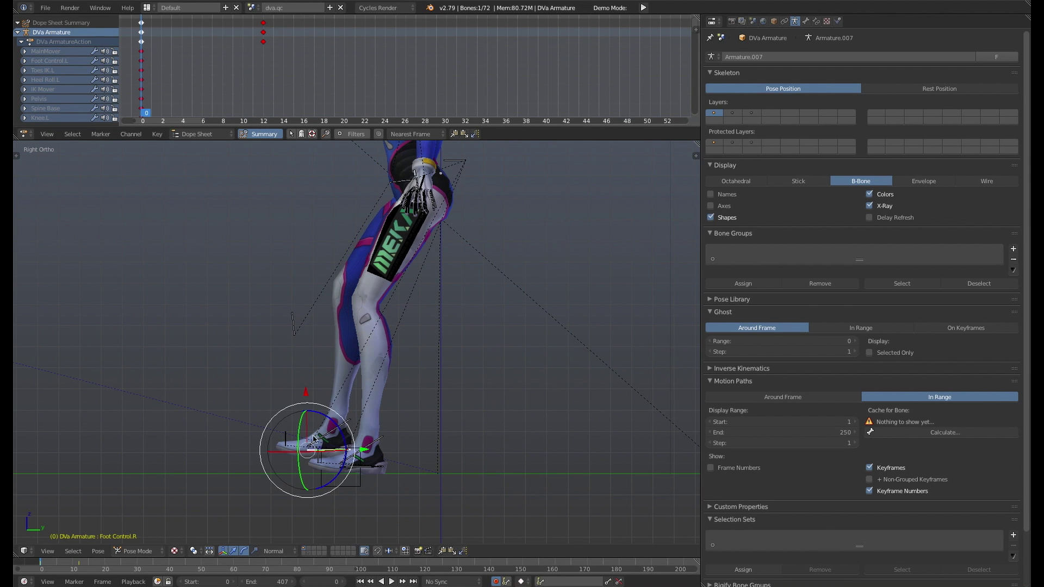
# At frame 12, move the Foot Control.L bone back onto the empty marker and rotate it slightly to match
pyautogui.rightClick(383, 468)
pyautogui.click(265, 64)
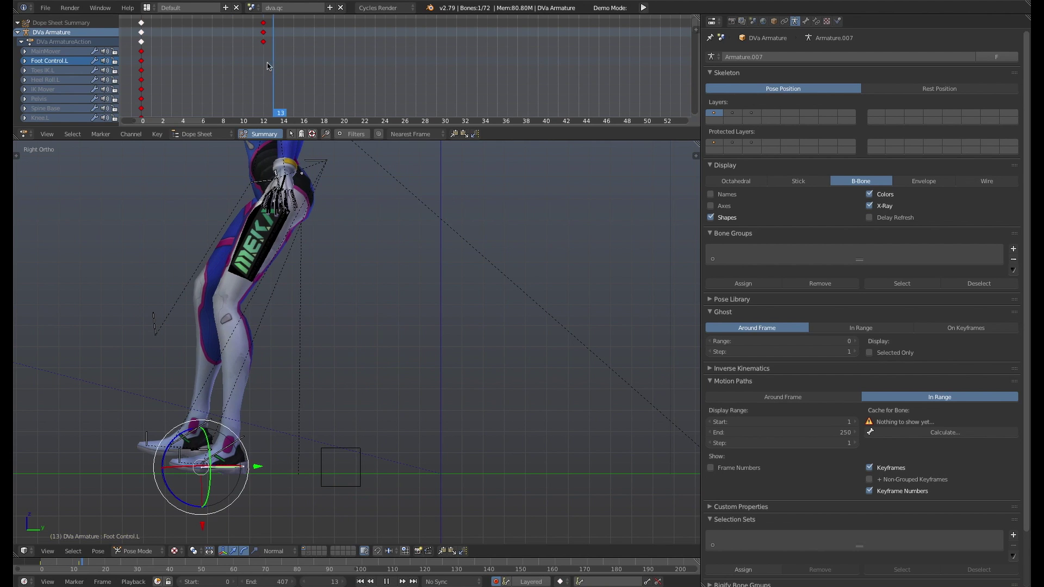
pyautogui.press('g')
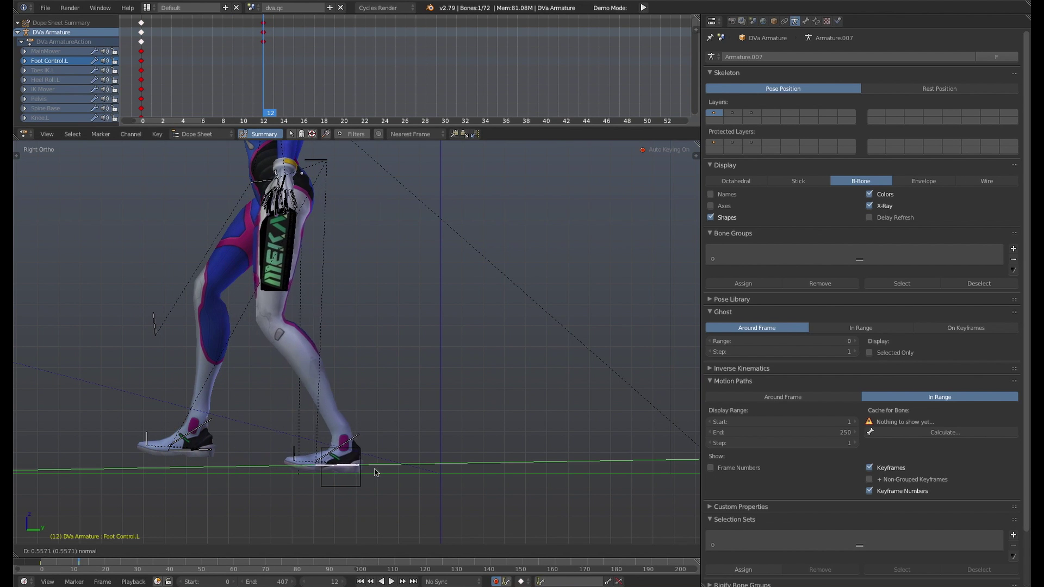
pyautogui.click(398, 474)
pyautogui.press('g')
pyautogui.click(397, 474)
pyautogui.press('r')
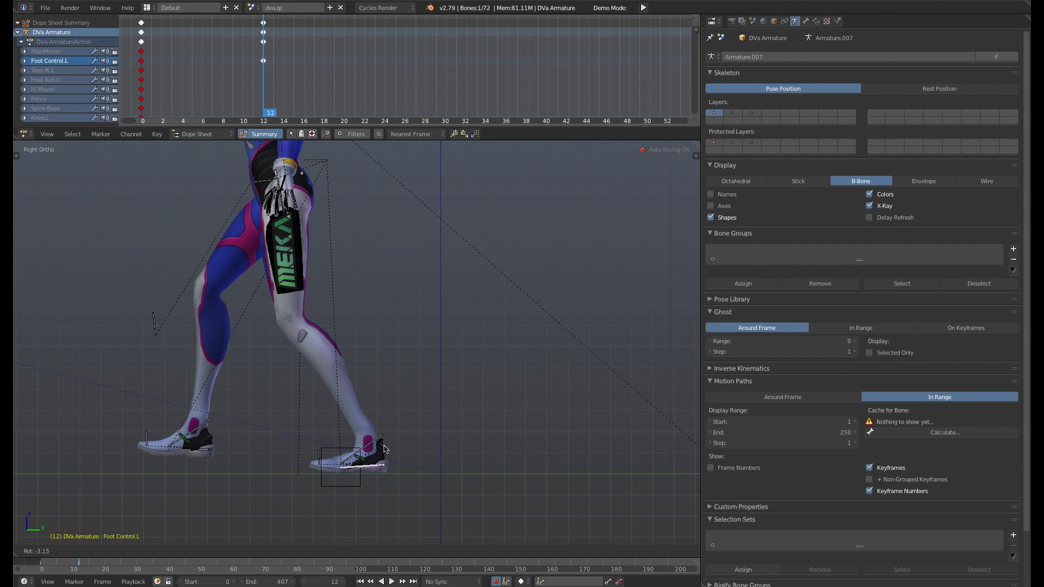
pyautogui.click(385, 450)
pyautogui.press('g')
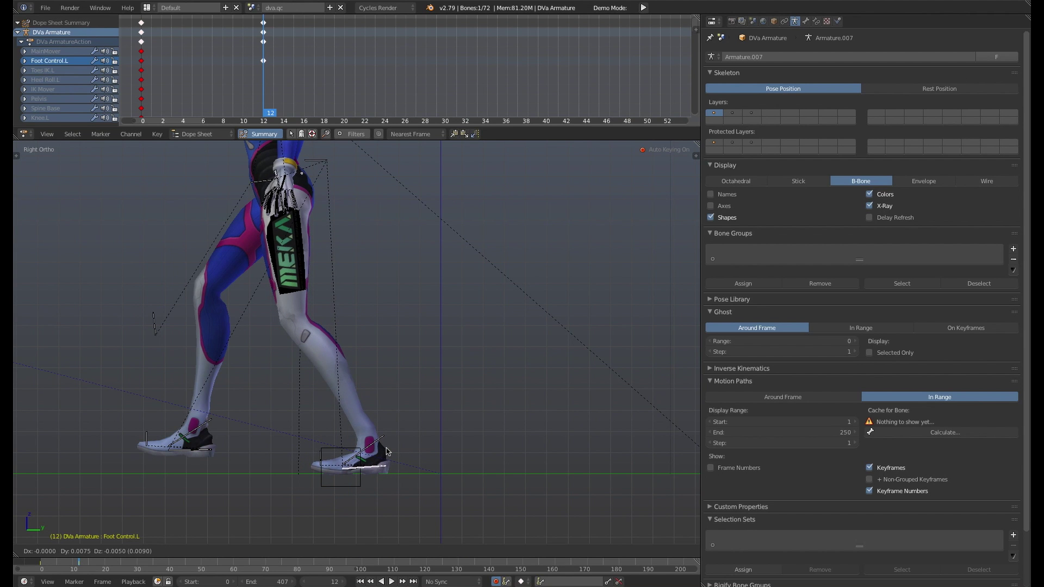
pyautogui.click(386, 451)
# At frame 0, move the Foot Control.R bone back behind the left foot and rotate it slightly
pyautogui.hotkey('shift', 'alt', 'a')
pyautogui.moveTo(198, 64); pyautogui.dragTo(123, 67)
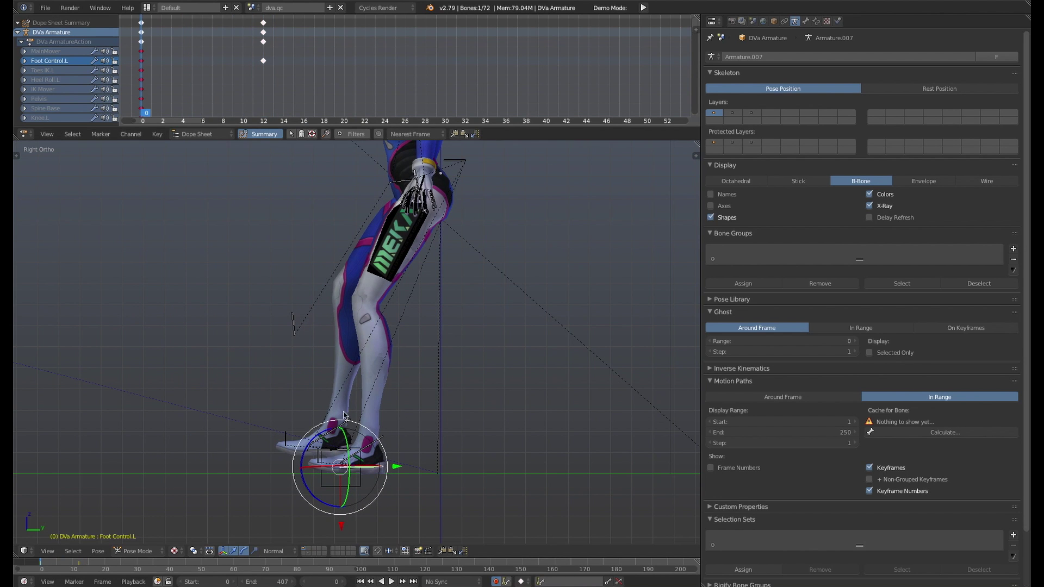
pyautogui.rightClick(338, 450)
pyautogui.press('g')
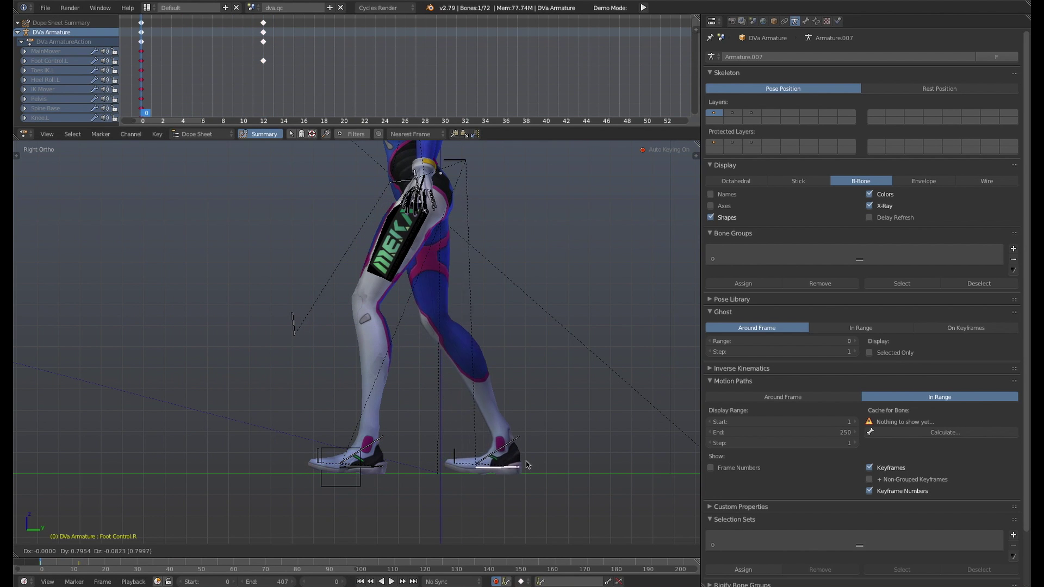
pyautogui.click(542, 464)
pyautogui.press('r')
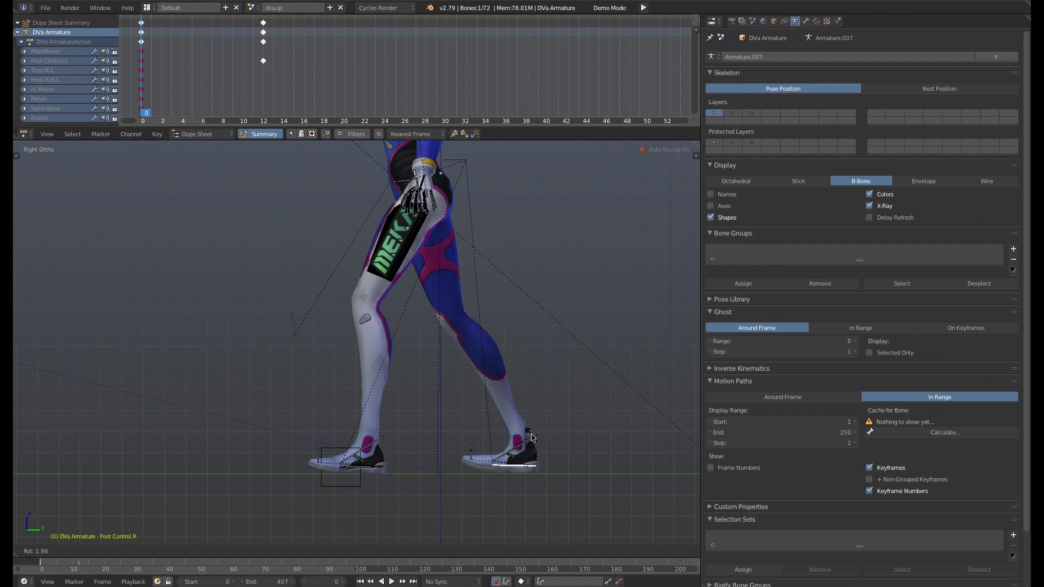
pyautogui.click(530, 435)
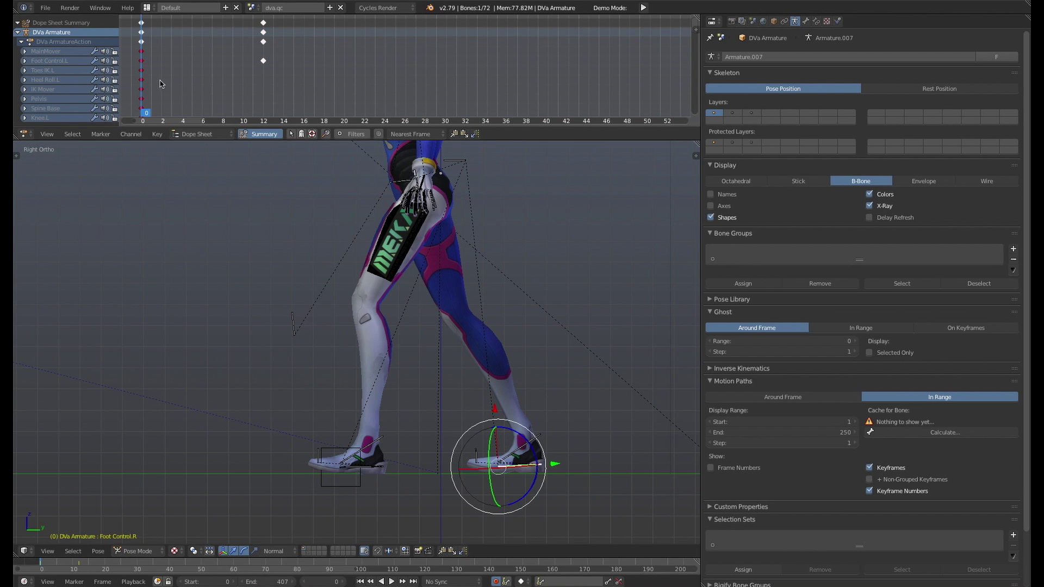
# Play back the step motion and select Foot Control.L to check how the left foot holds against the empty marker
pyautogui.hotkey('alt', 'a')
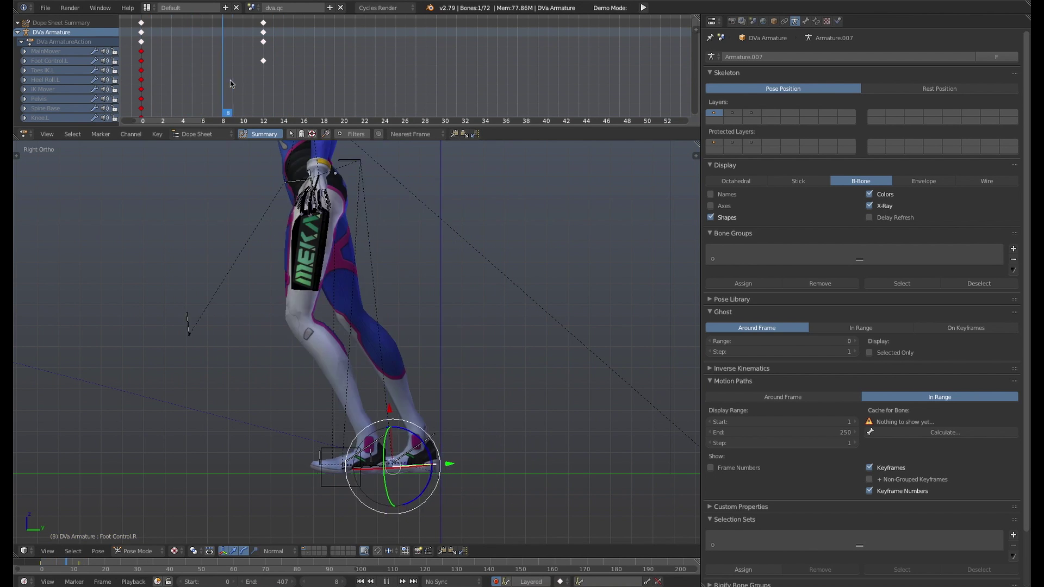
pyautogui.press('Escape')
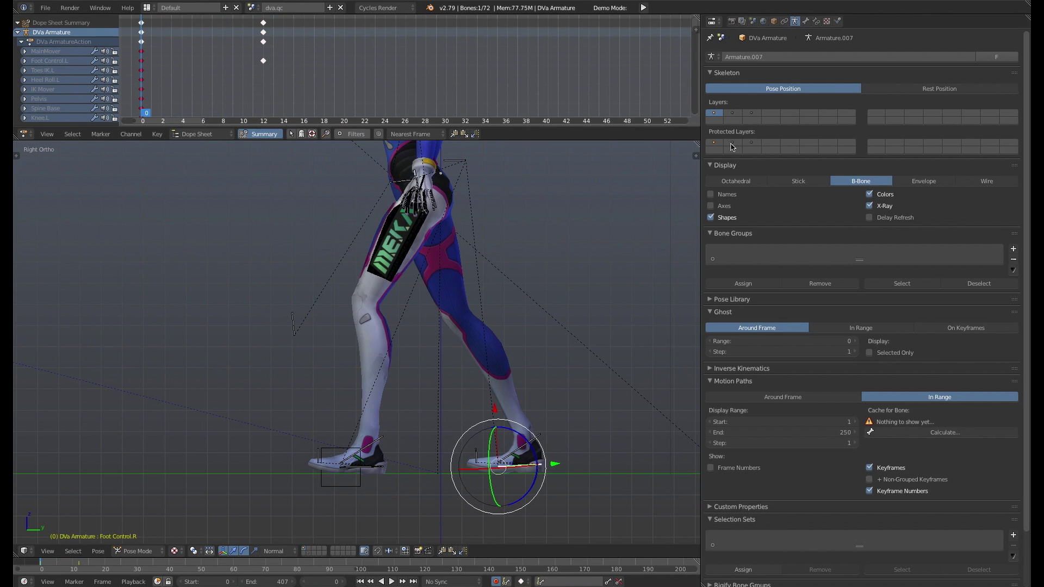
pyautogui.rightClick(374, 470)
pyautogui.keyDown('shift'); pyautogui.moveTo(398, 453); pyautogui.dragTo(408, 448, button='middle'); pyautogui.keyUp('shift')
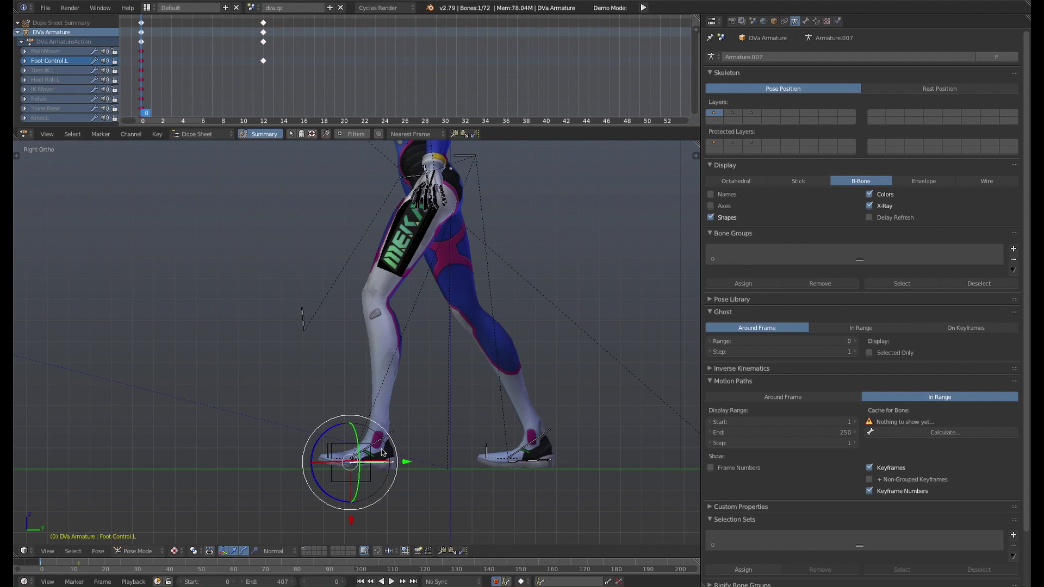
pyautogui.hotkey('alt', 'a')
pyautogui.press('Escape')
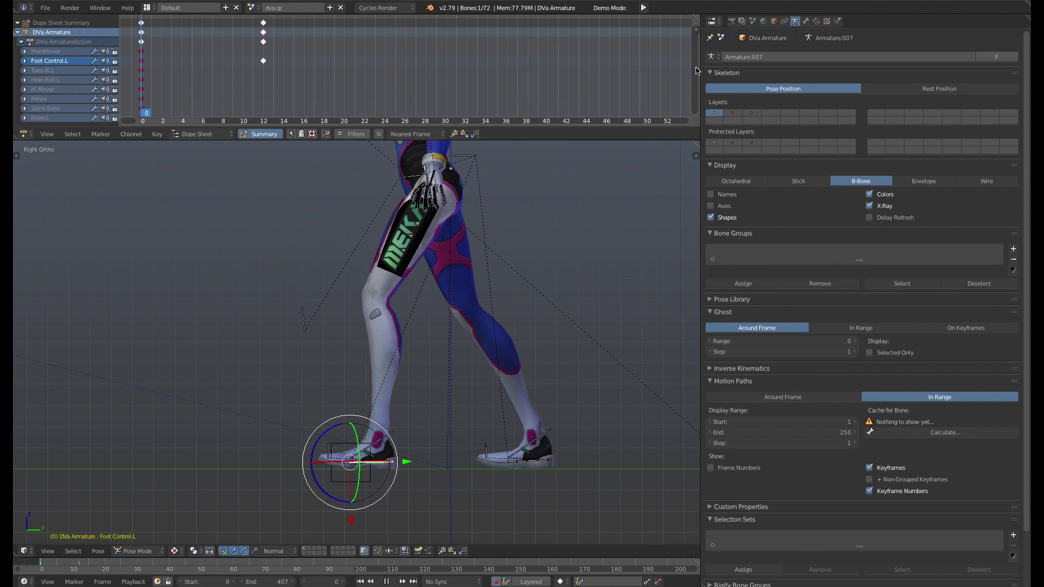
pyautogui.hotkey('alt', 'a')
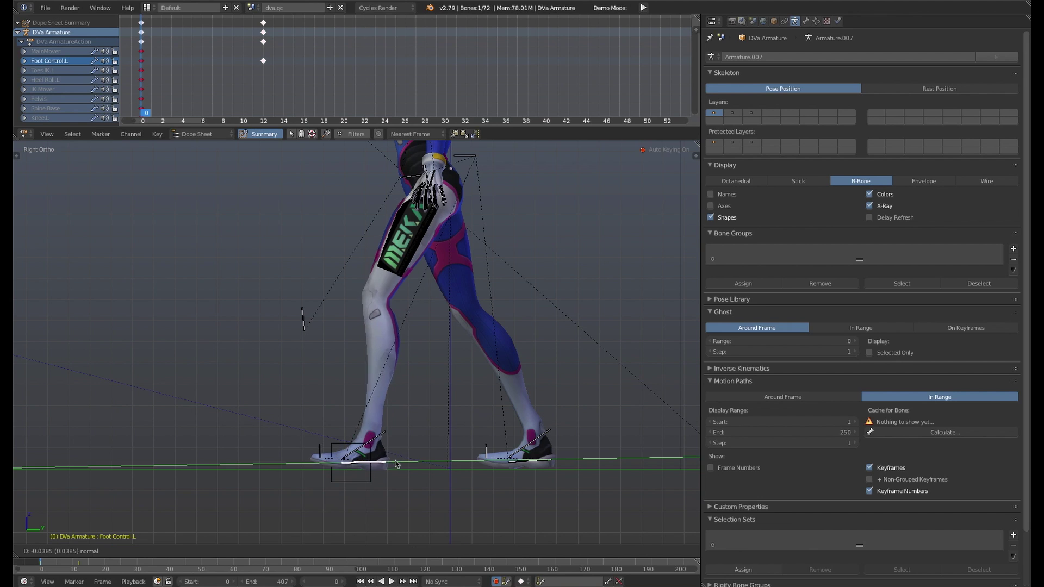
pyautogui.press('Escape')
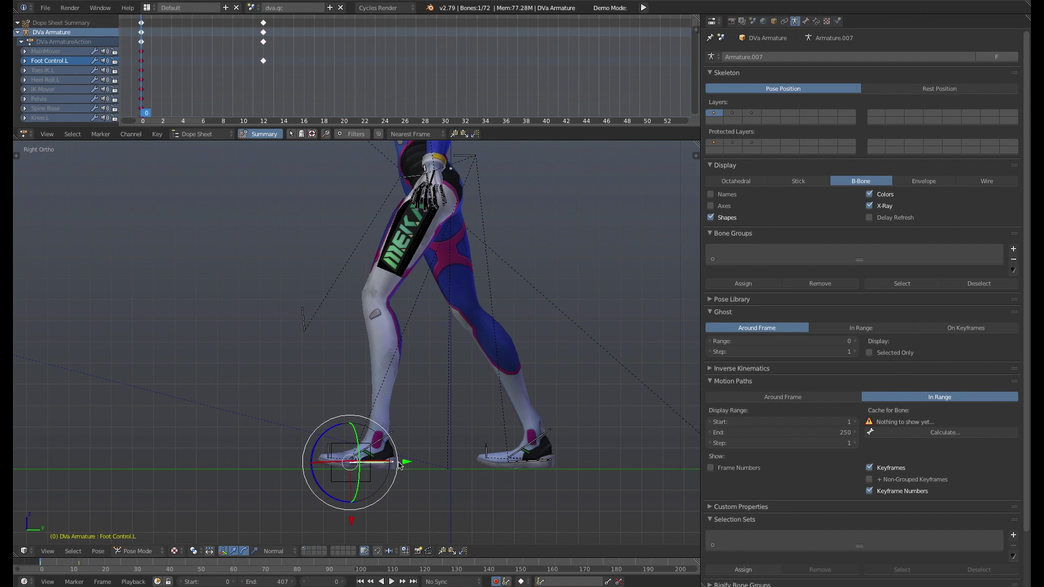
# Set the Foot Control.L keyframes at frames 0 and 12 to Linear interpolation and play back the motion
pyautogui.rightClick(142, 61)
pyautogui.keyDown('shift'); pyautogui.rightClick(263, 61); pyautogui.keyUp('shift')
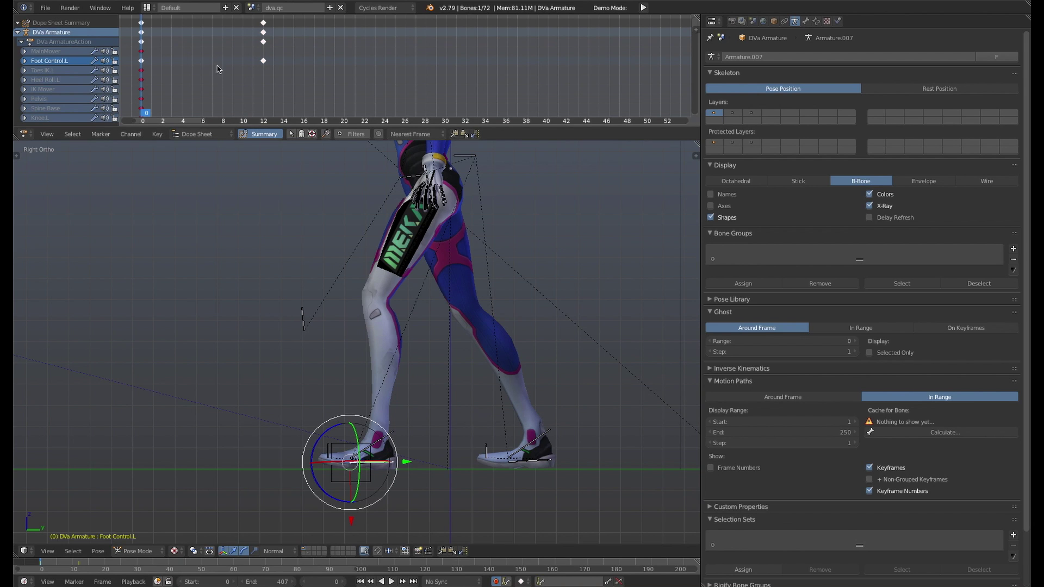
pyautogui.press('t')
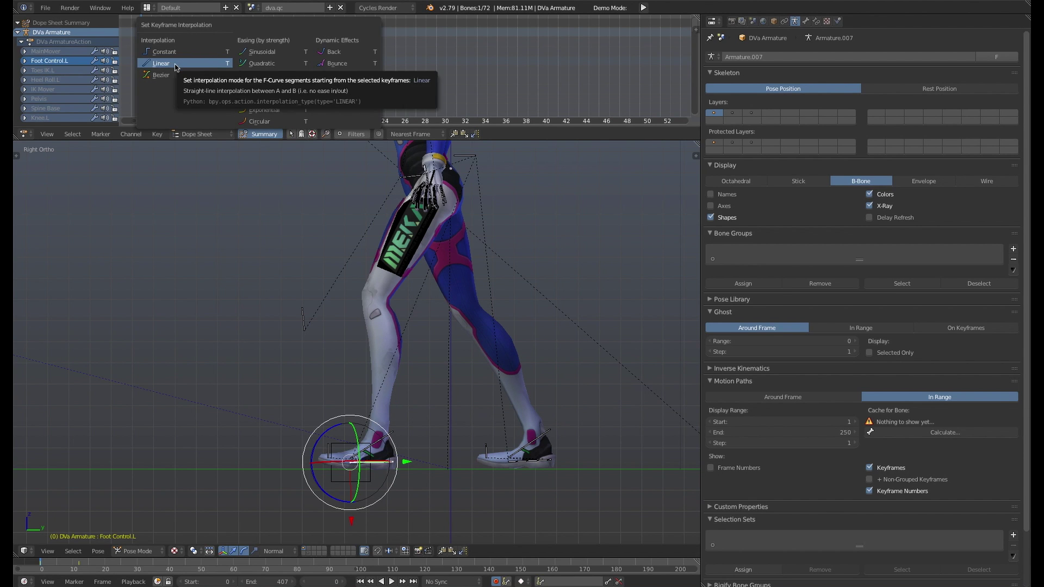
pyautogui.click(175, 66)
pyautogui.hotkey('alt', 'a')
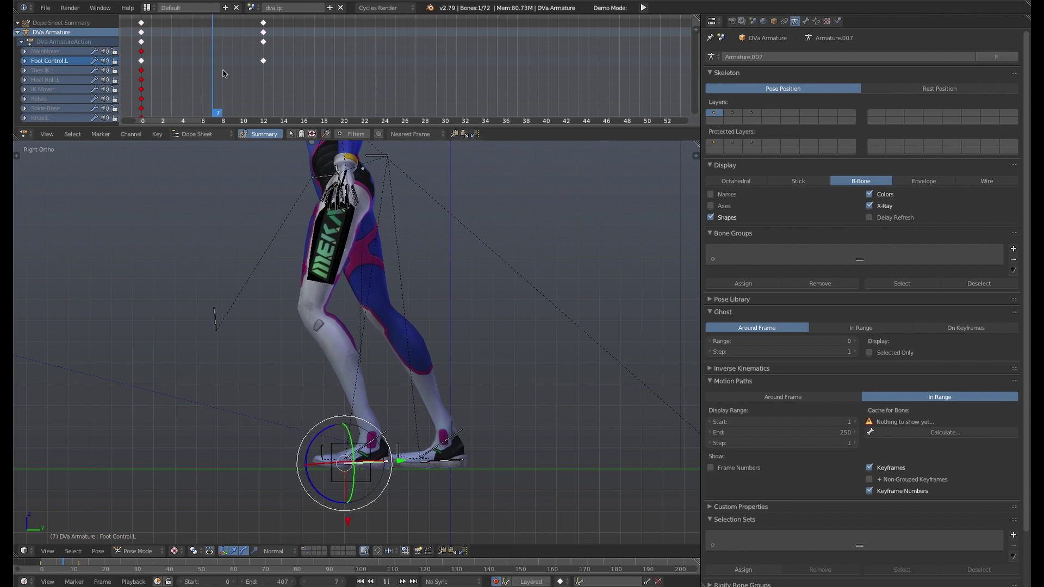
pyautogui.press('Escape')
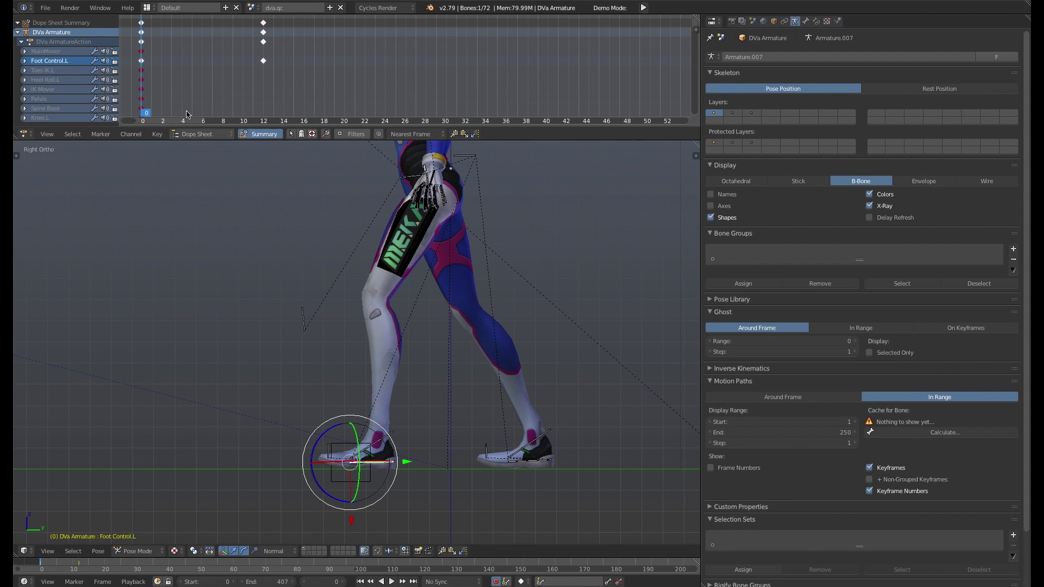
pyautogui.hotkey('alt', 'a')
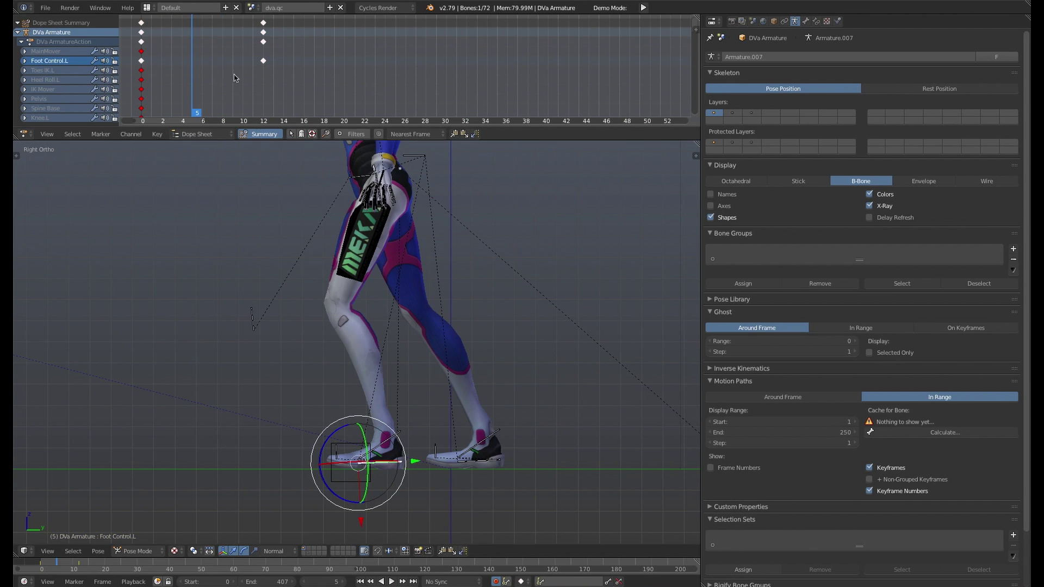
pyautogui.press('Escape')
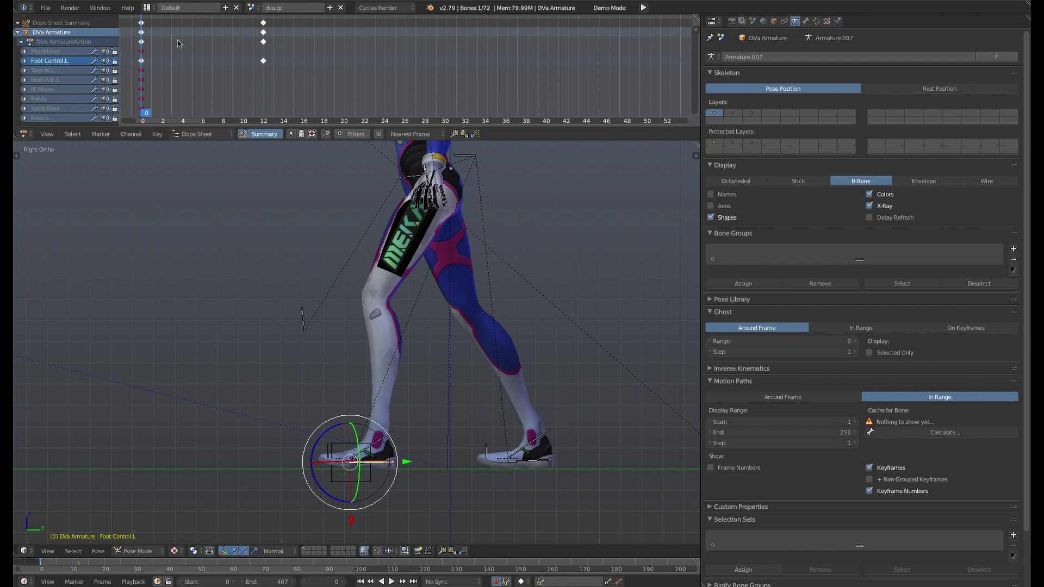
pyautogui.hotkey('alt', 'a')
pyautogui.press('Escape')
# Set the Foot Control.L keyframes back to Bezier interpolation and play back the motion
pyautogui.press('t')
pyautogui.click(244, 65)
pyautogui.hotkey('alt', 'a')
pyautogui.press('Escape')
pyautogui.hotkey('alt', 'a')
pyautogui.press('Escape')
# Switch the armature to Object Mode and replace the Dope Sheet with the Graph Editor, framing the curves around frames 0 to 12
pyautogui.rightClick(465, 163)
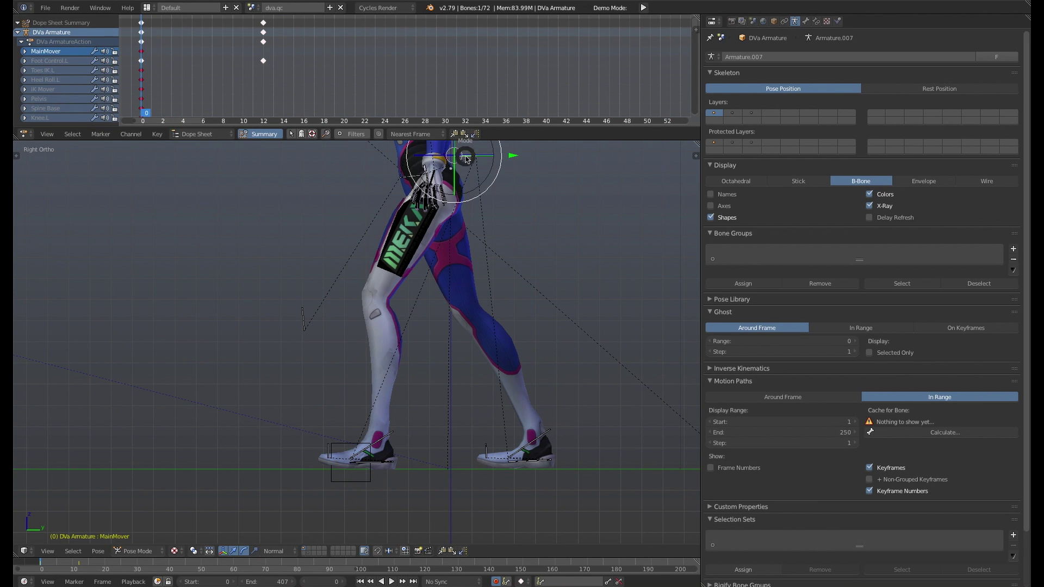
pyautogui.press('Tab')
pyautogui.click(384, 159)
pyautogui.keyDown('shift'); pyautogui.moveTo(510, 153); pyautogui.dragTo(505, 194, button='middle'); pyautogui.keyUp('shift')
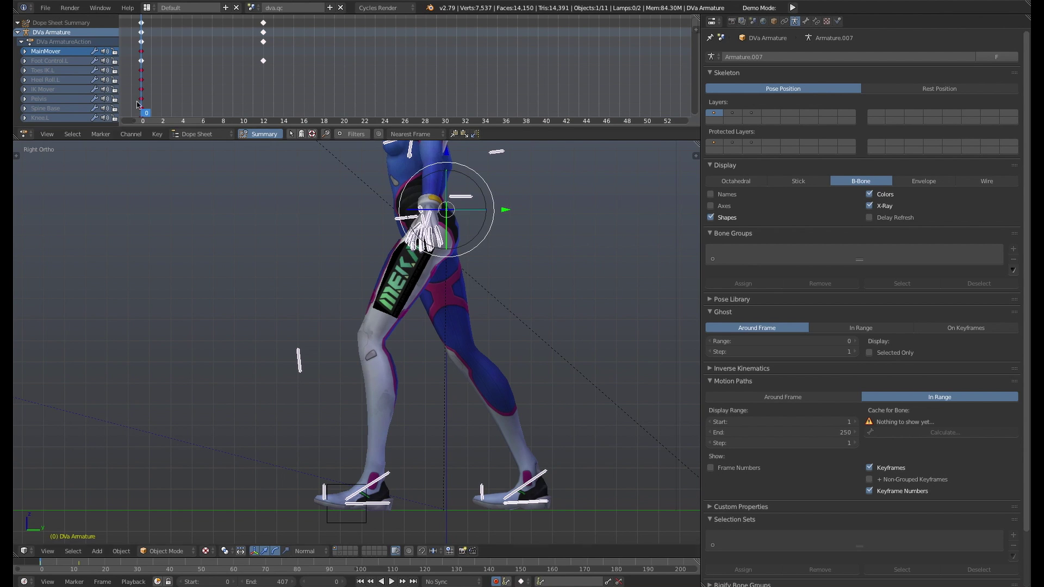
pyautogui.click(23, 136)
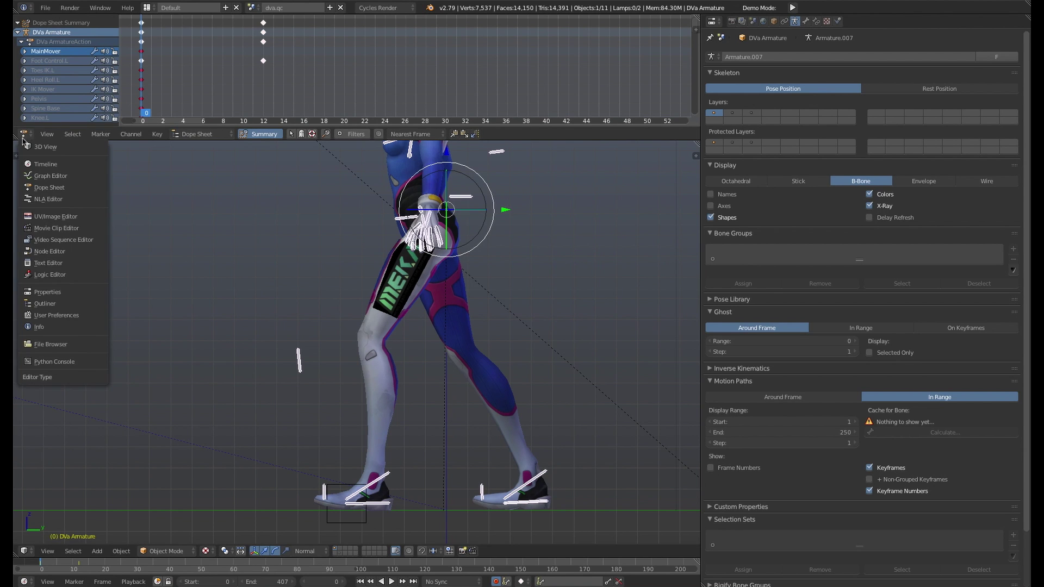
pyautogui.click(50, 176)
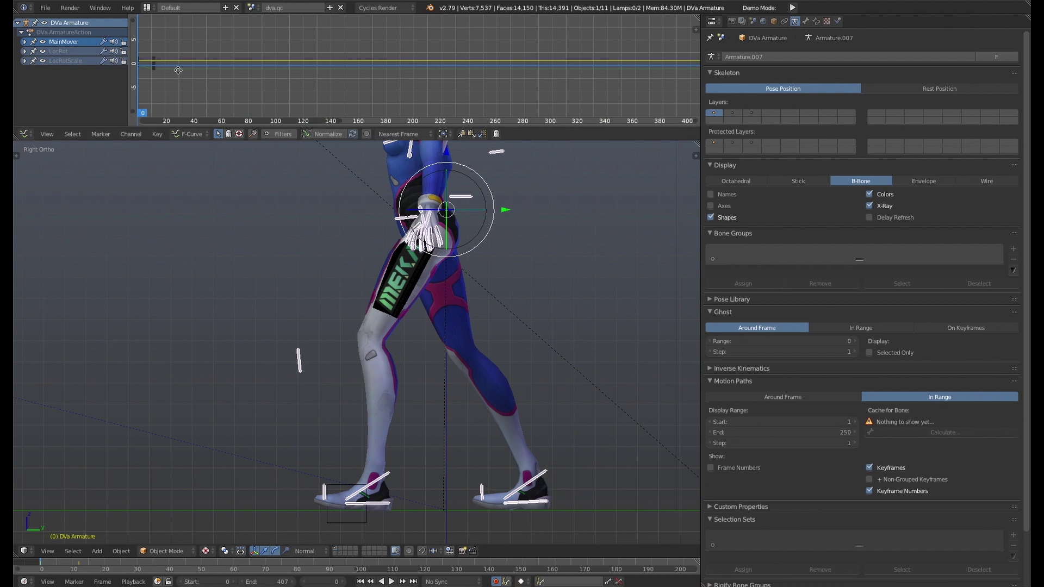
pyautogui.keyDown('ctrl'); pyautogui.moveTo(375, 73); pyautogui.dragTo(485, 68, button='middle'); pyautogui.keyUp('ctrl')
pyautogui.scroll(10, 434, 74)
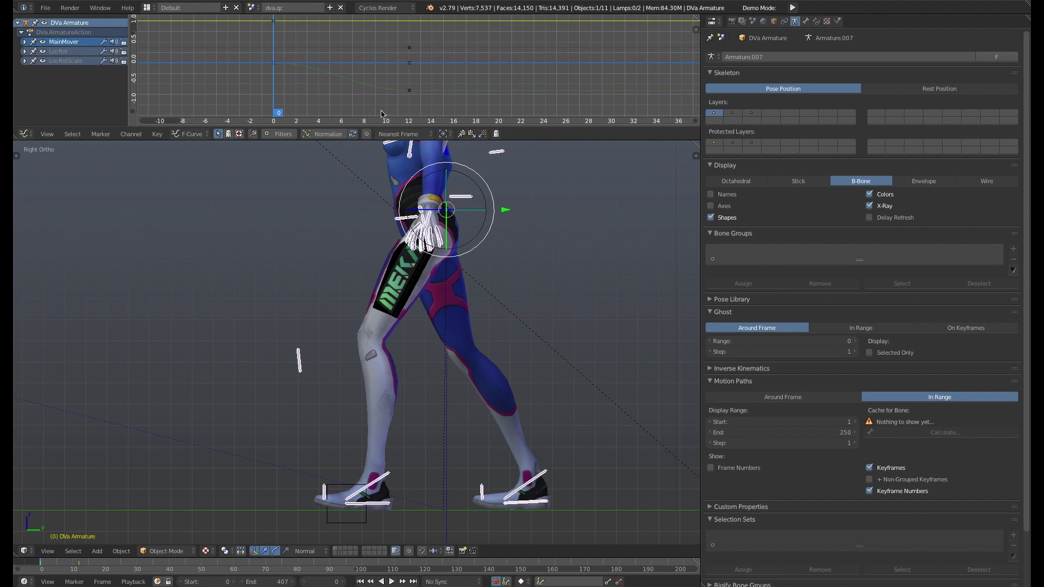
# Set the keyframes at frames 0 and 12 on the armature's forward-movement curve to Linear interpolation and preview the motion
pyautogui.rightClick(409, 90)
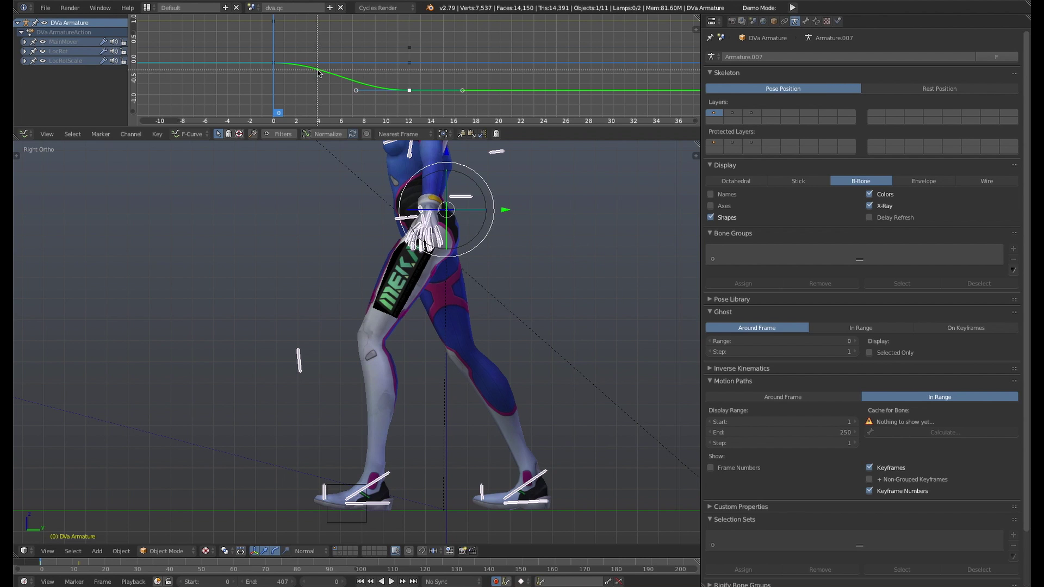
pyautogui.keyDown('shift'); pyautogui.rightClick(274, 63); pyautogui.keyUp('shift')
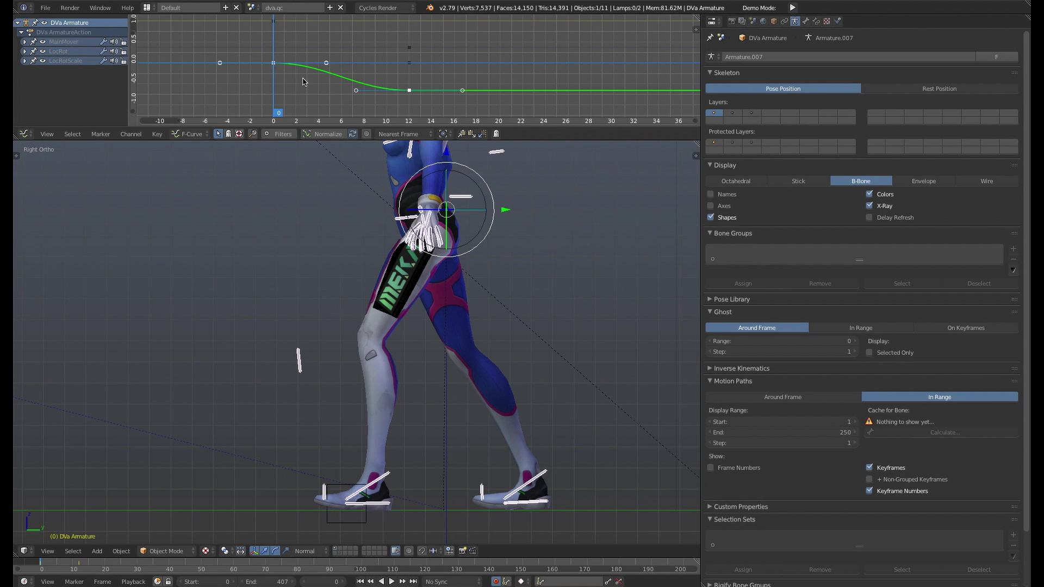
pyautogui.press('t')
pyautogui.click(297, 72)
pyautogui.hotkey('alt', 'a')
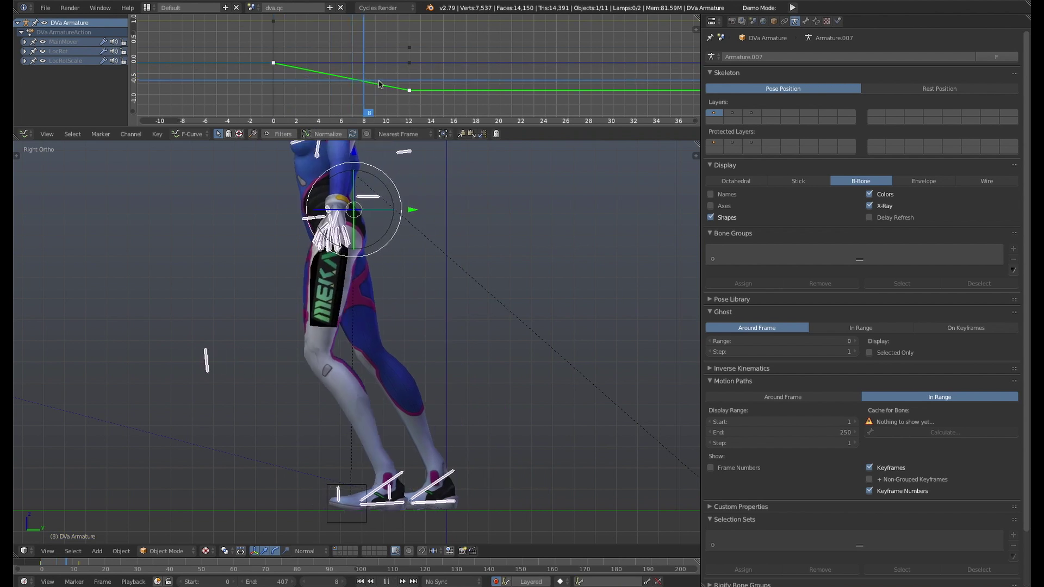
pyautogui.press('Escape')
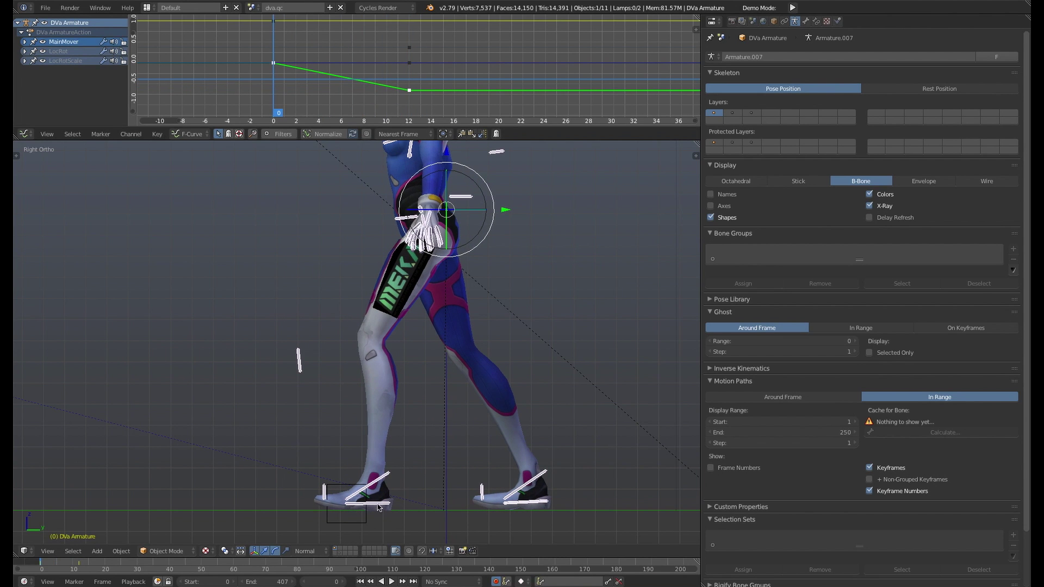
# Return the armature to Pose Mode with Foot Control.L selected, and change the Graph Editor back to the Dope Sheet
pyautogui.hotkey('ctrl', 'Tab')
pyautogui.rightClick(379, 507)
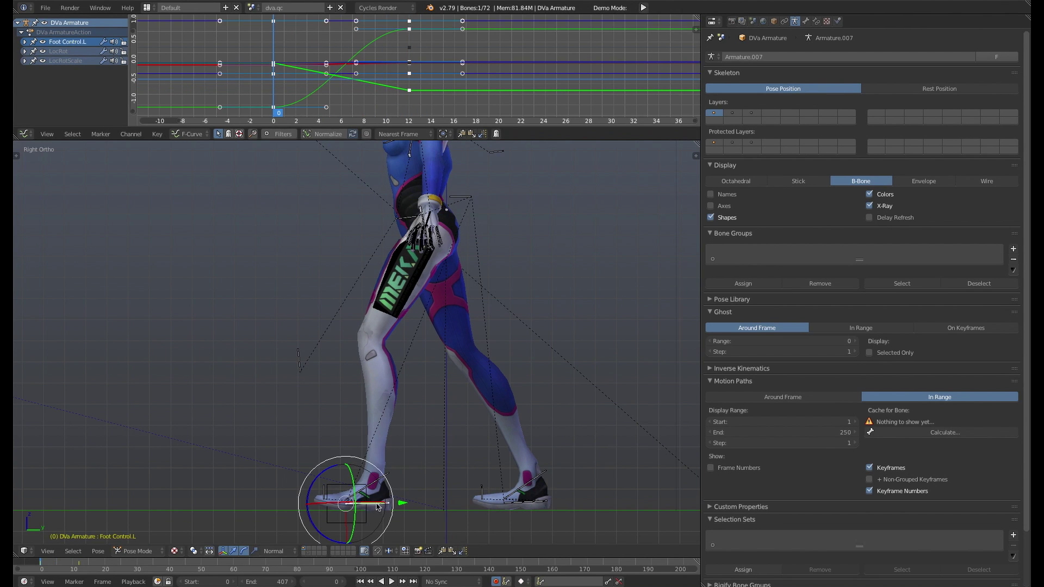
pyautogui.click(26, 134)
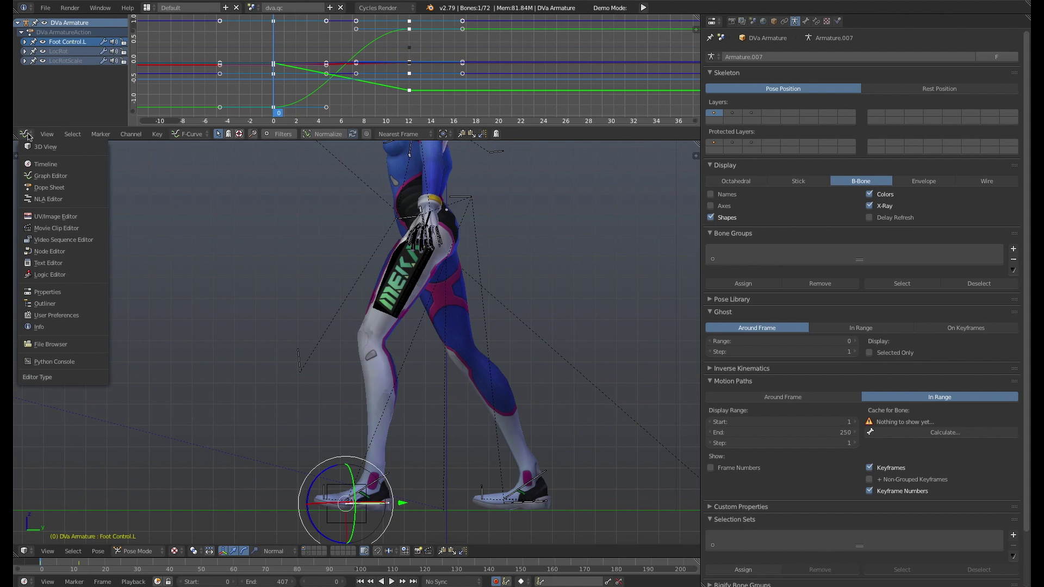
pyautogui.click(52, 187)
# Select only the Foot Control.L keyframes at frames 0 and 12 and set their interpolation to Linear
pyautogui.press('a')
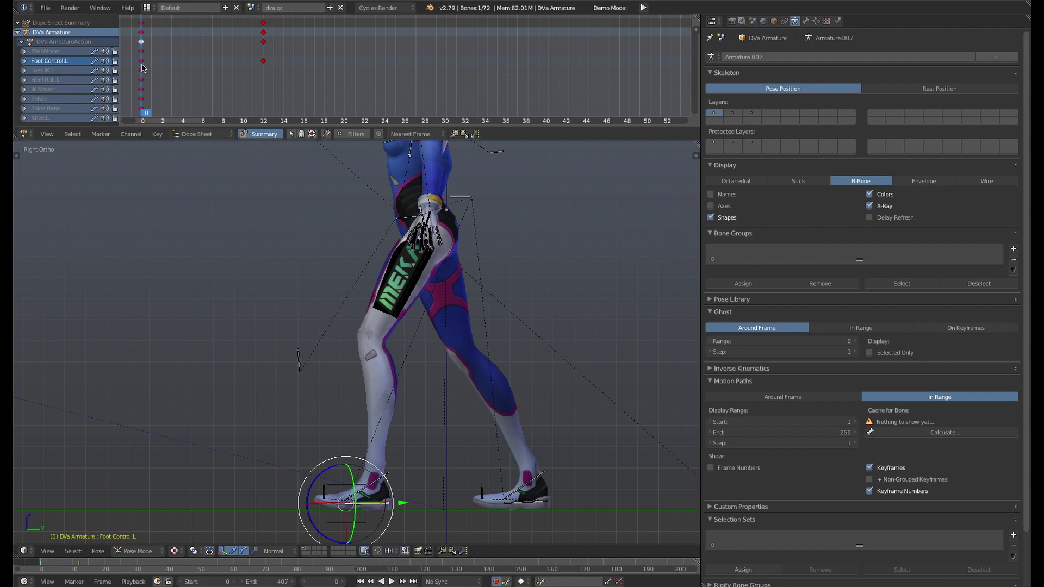
pyautogui.keyDown('shift'); pyautogui.click(264, 61); pyautogui.keyUp('shift')
pyautogui.press('t')
pyautogui.click(256, 62)
# Play back frames 0 to 12 repeatedly to examine whether the left foot stays on the empty marker
pyautogui.hotkey('alt', 'a')
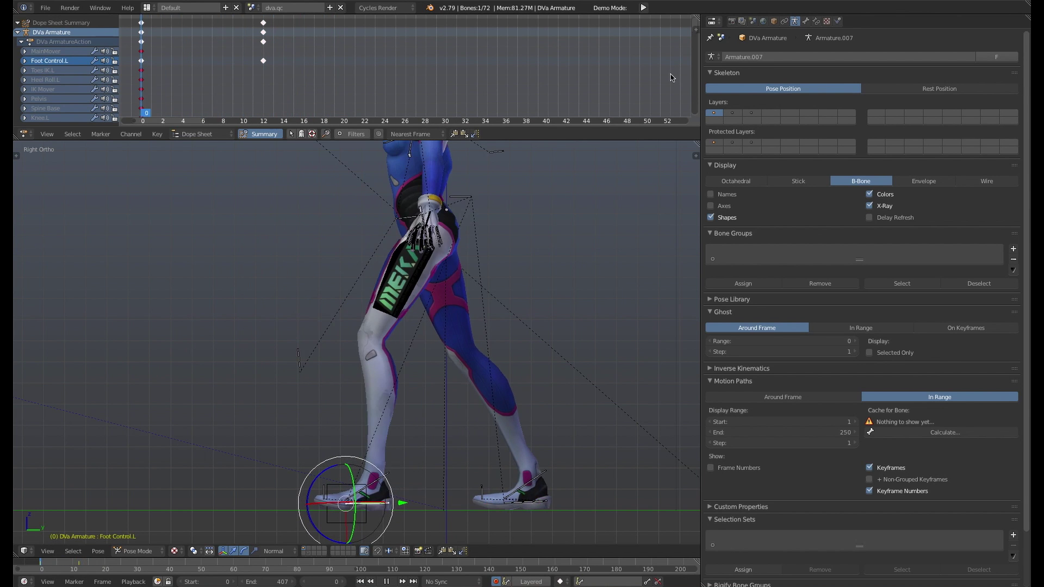
pyautogui.press('Escape')
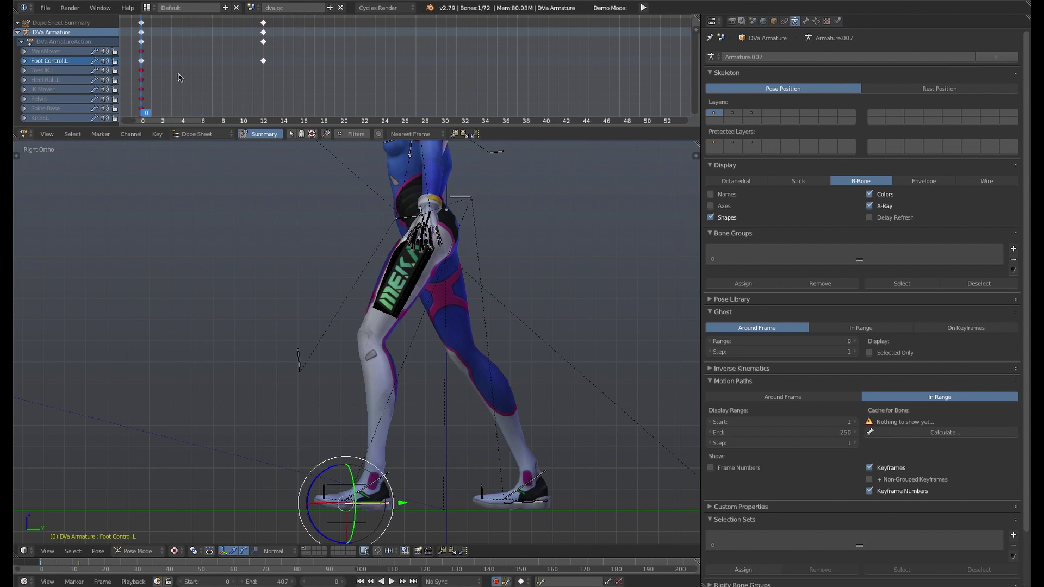
pyautogui.hotkey('alt', 'a')
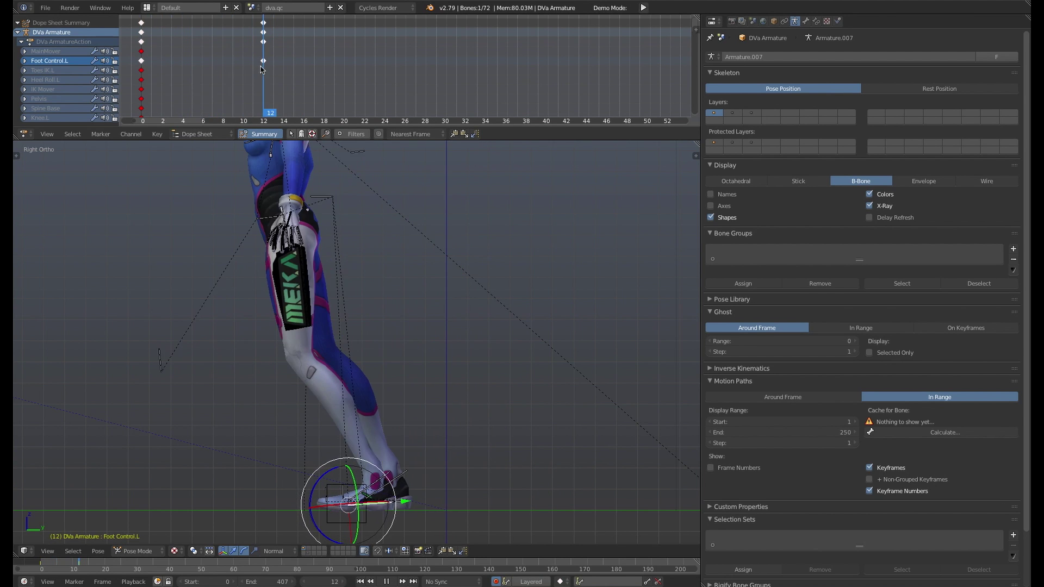
pyautogui.click(317, 75)
pyautogui.press('Escape')
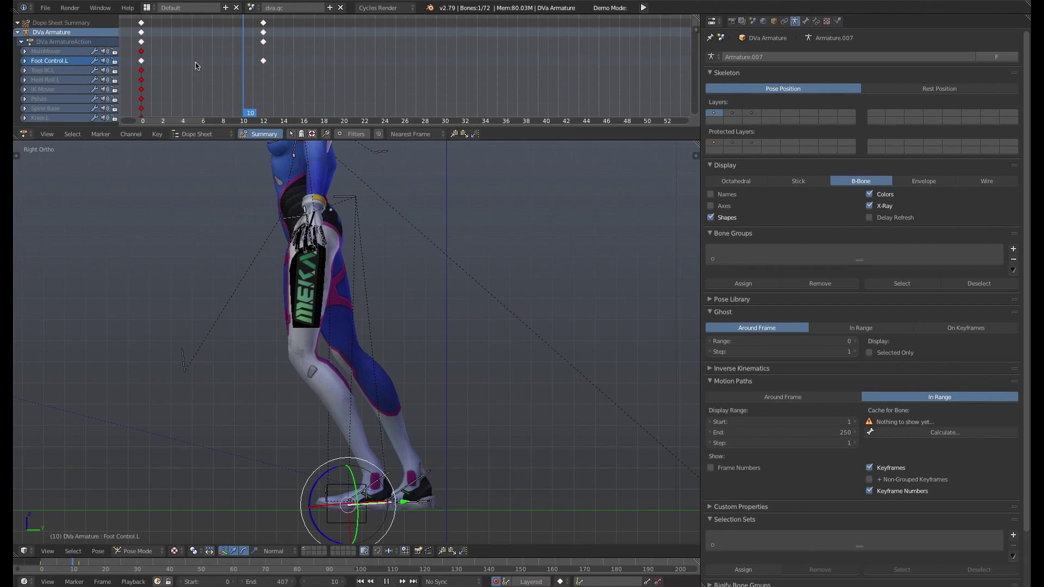
pyautogui.keyDown('shift'); pyautogui.moveTo(489, 323); pyautogui.dragTo(523, 332, button='middle'); pyautogui.keyUp('shift')
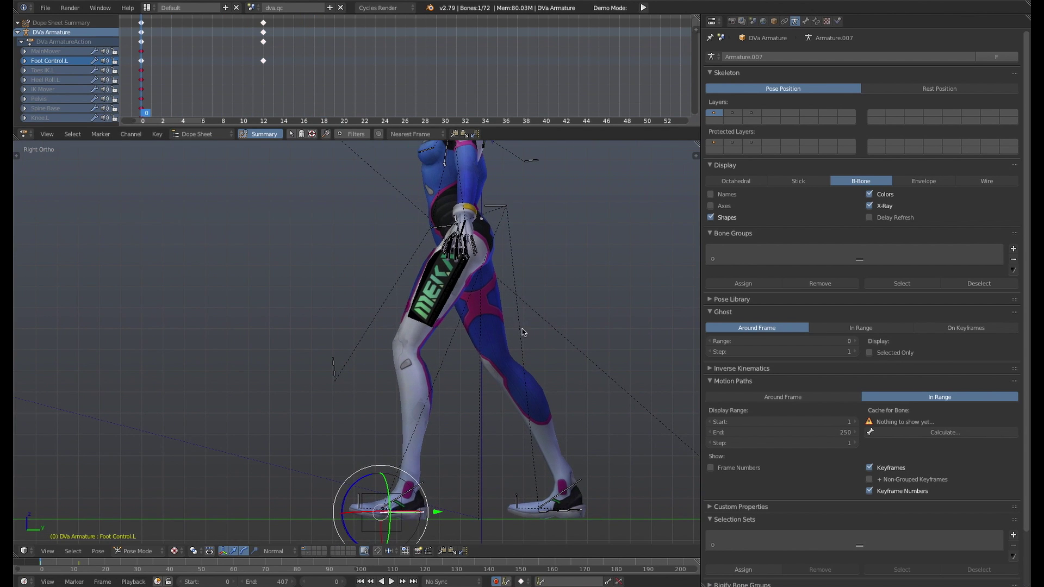
pyautogui.hotkey('alt', 'a')
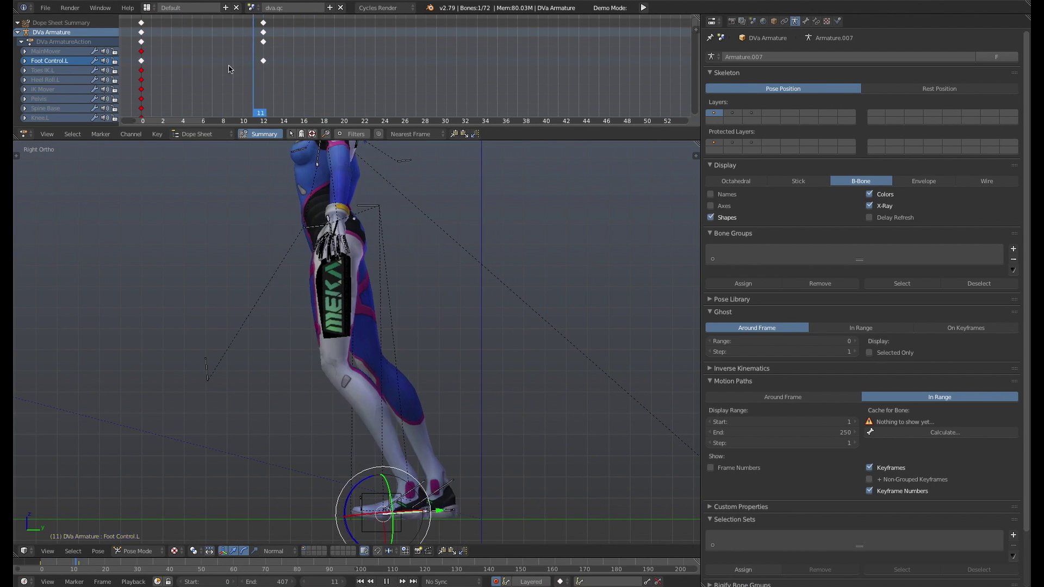
pyautogui.press('Escape')
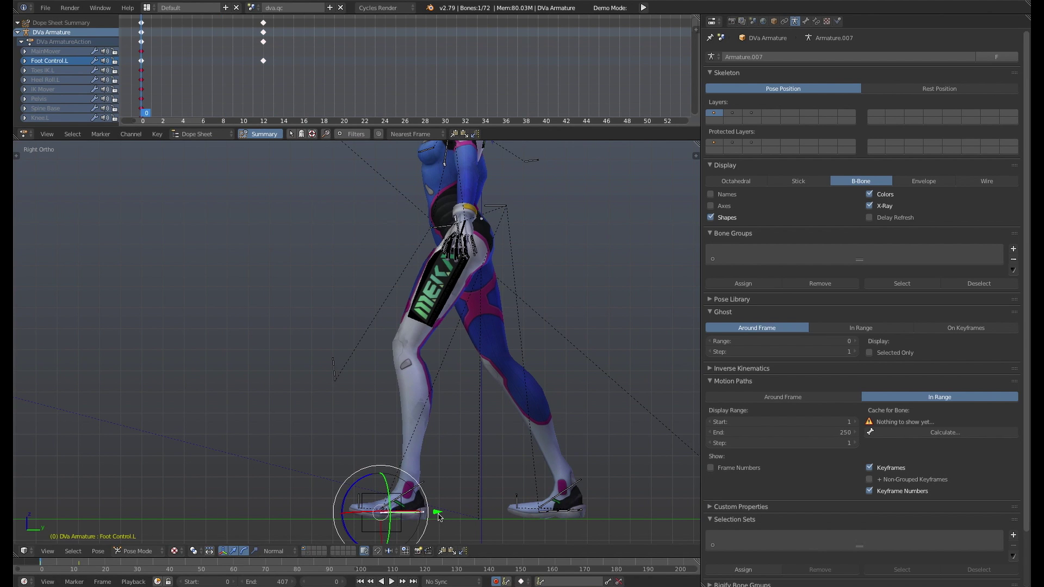
# Nudge Foot Control.L slightly backward along the Y axis at frame 0 and recheck the left foot against the empty marker
pyautogui.press('g')
pyautogui.press('y')
pyautogui.press('y')
pyautogui.click(439, 513)
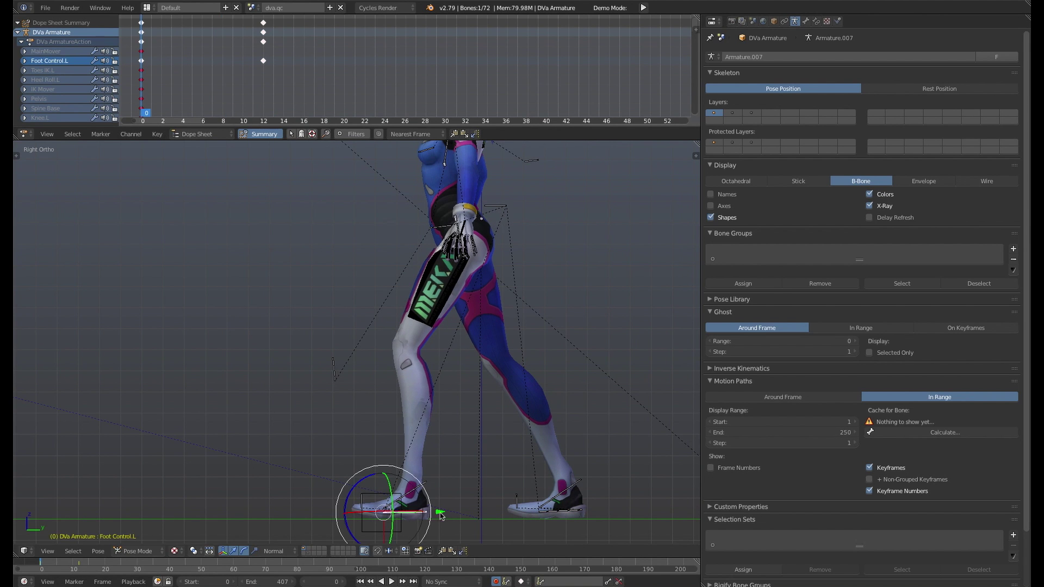
pyautogui.moveTo(148, 47); pyautogui.dragTo(206, 80)
pyautogui.moveTo(426, 347)
pyautogui.keyDown('shift'); pyautogui.mouseDown(button='middle')
pyautogui.moveTo(443, 367)
pyautogui.moveTo(431, 337)
pyautogui.mouseUp(button='middle'); pyautogui.keyUp('shift')
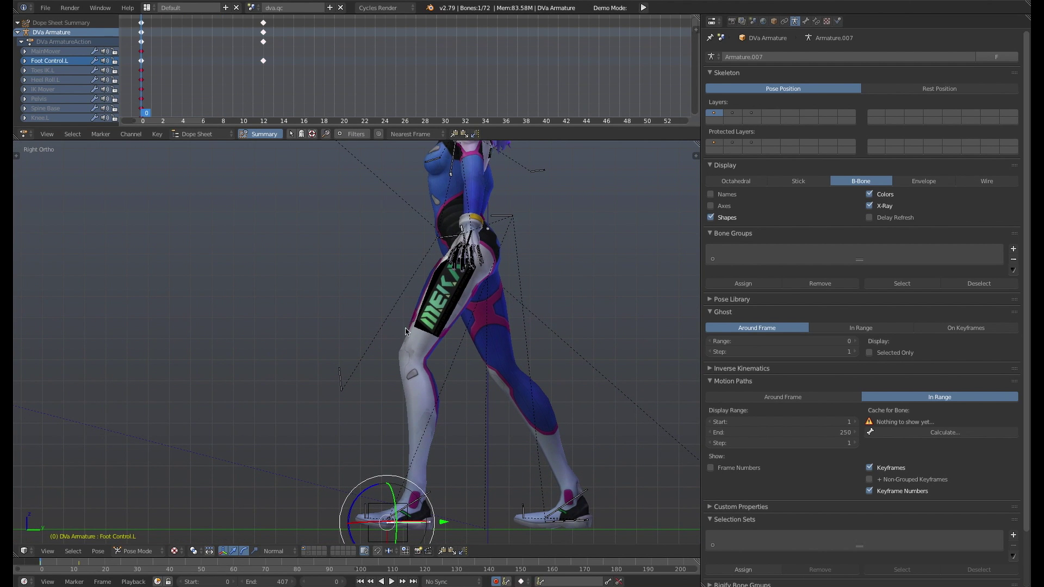
pyautogui.scroll(-2, 407, 321)
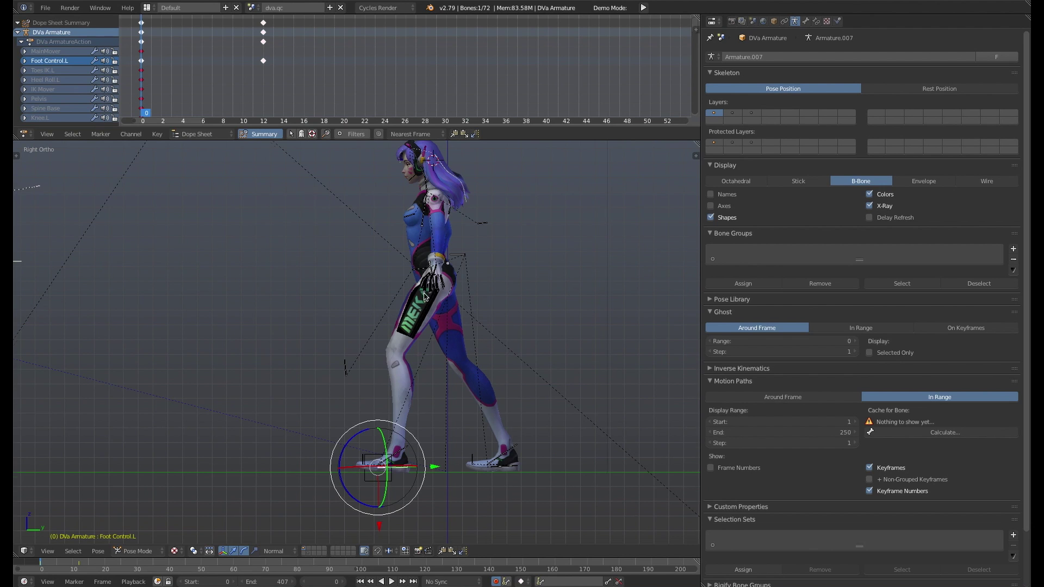
pyautogui.keyDown('shift'); pyautogui.moveTo(426, 295); pyautogui.dragTo(428, 326, button='middle'); pyautogui.keyUp('shift')
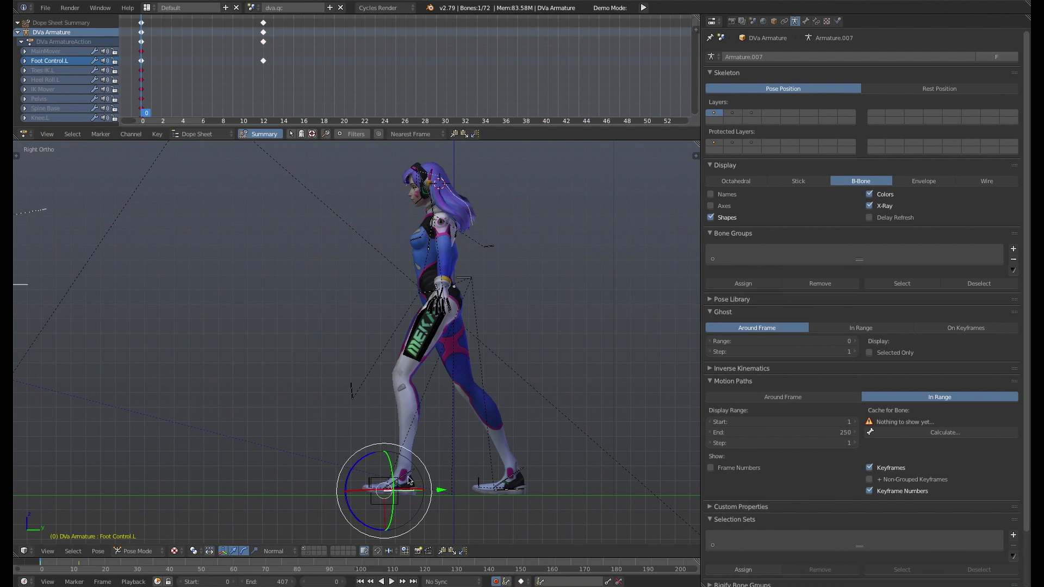
pyautogui.keyDown('shift'); pyautogui.moveTo(434, 451); pyautogui.dragTo(441, 449, button='middle'); pyautogui.keyUp('shift')
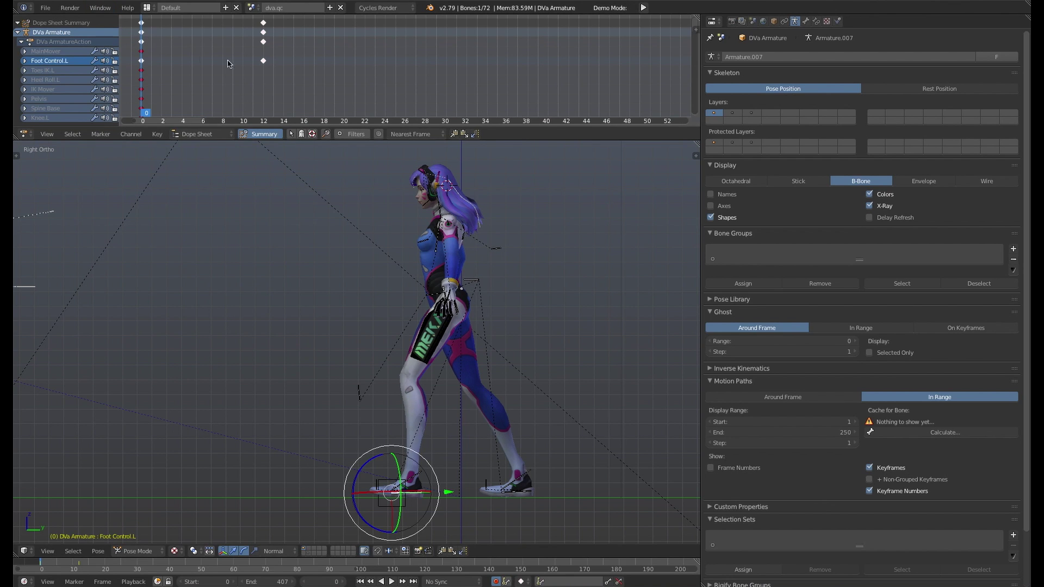
# Switch the armature to Object Mode and preview its movement from frame 0 to frame 12
pyautogui.press('Tab')
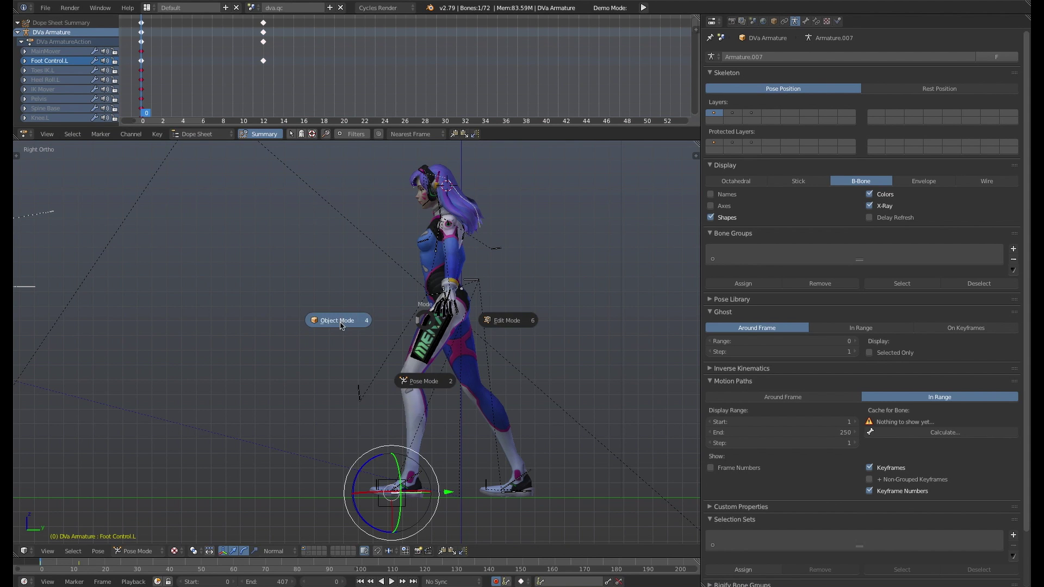
pyautogui.click(338, 319)
pyautogui.hotkey('alt', 'a')
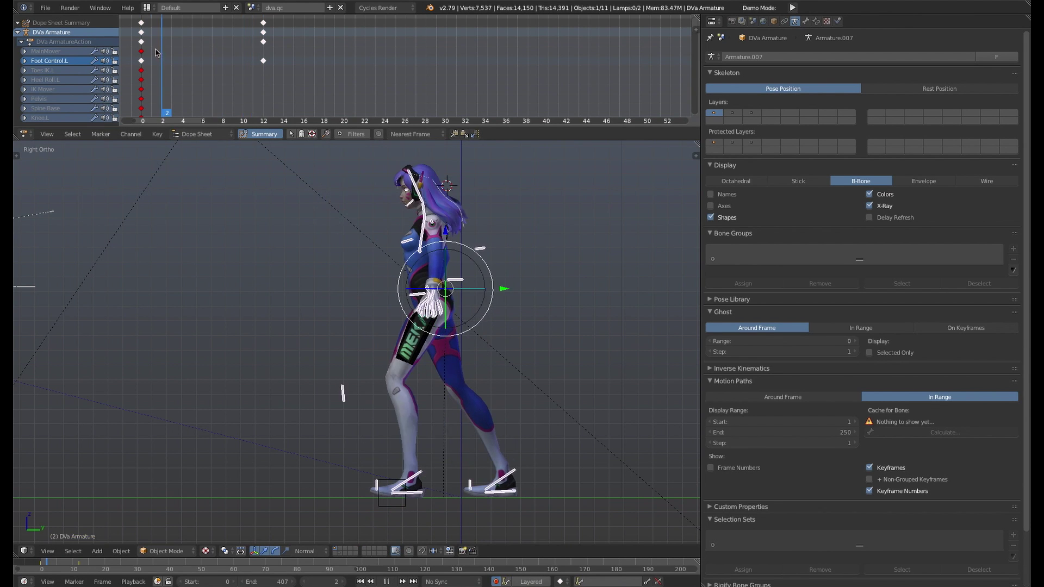
pyautogui.hotkey('alt', 'a')
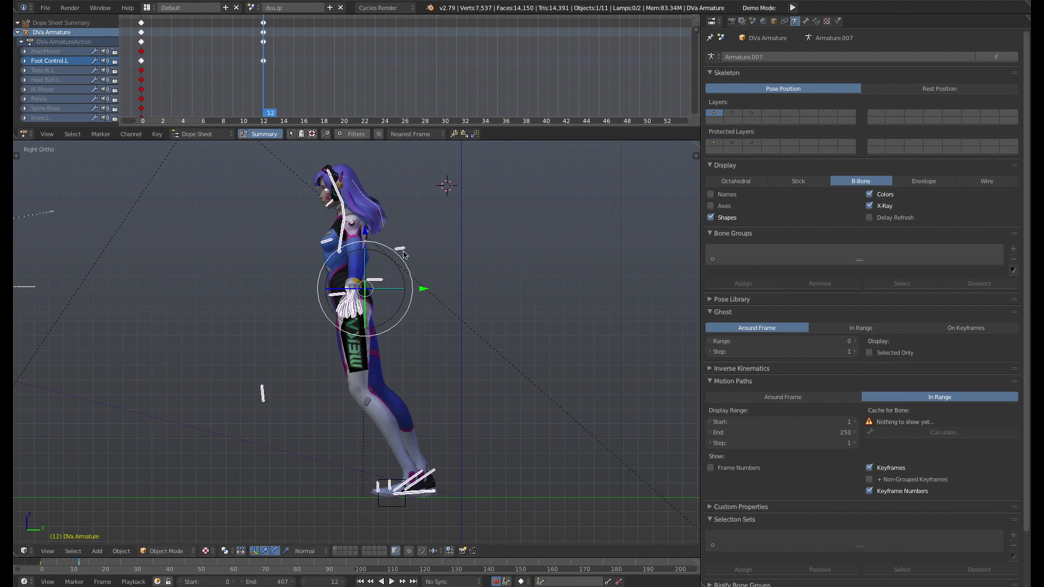
# Try rotating the whole armature about 9 degrees at frame 12, and undo the rotation
pyautogui.press('r')
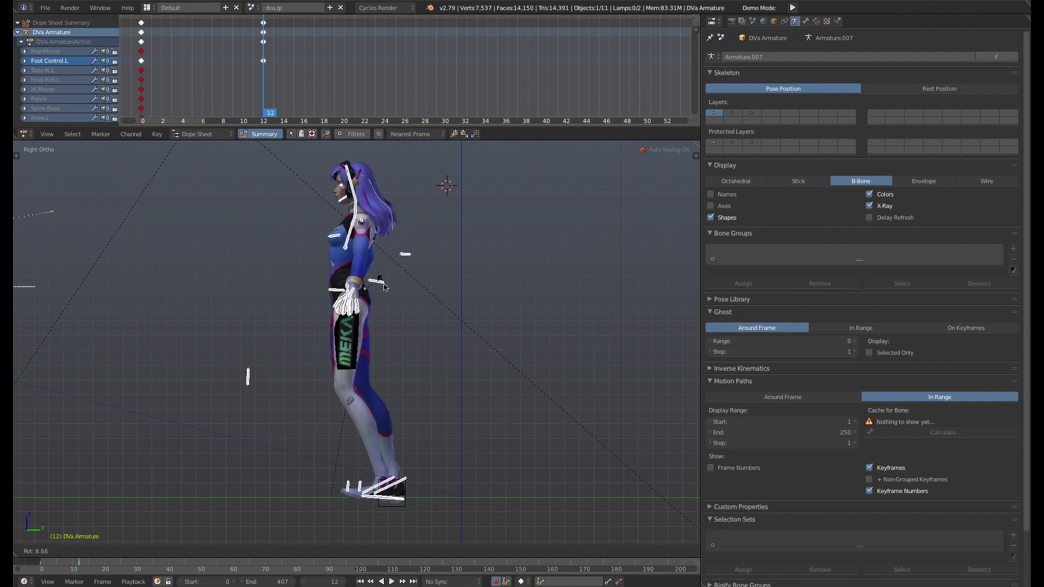
pyautogui.click(390, 276)
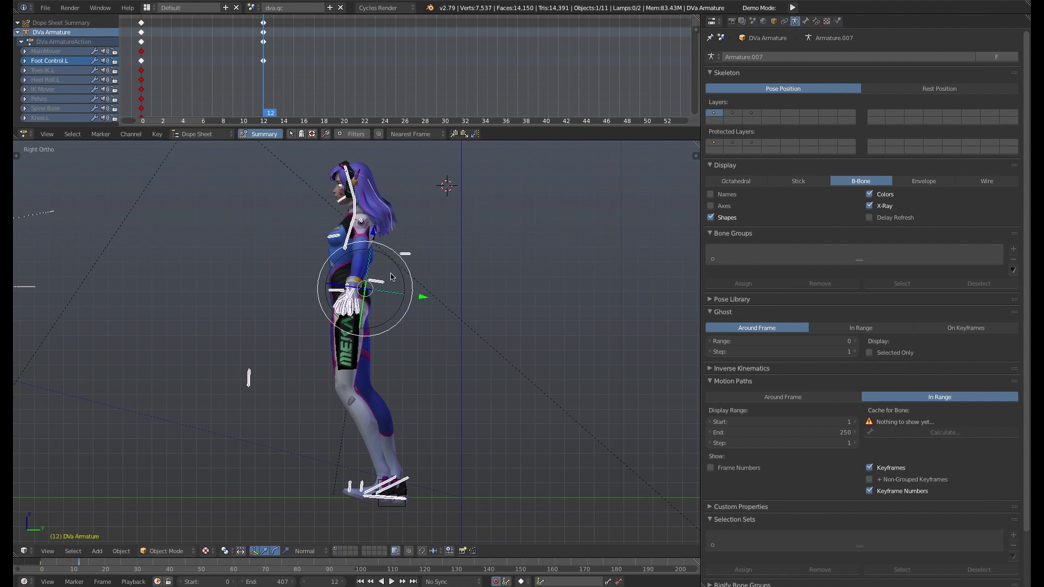
pyautogui.hotkey('ctrl', 'z')
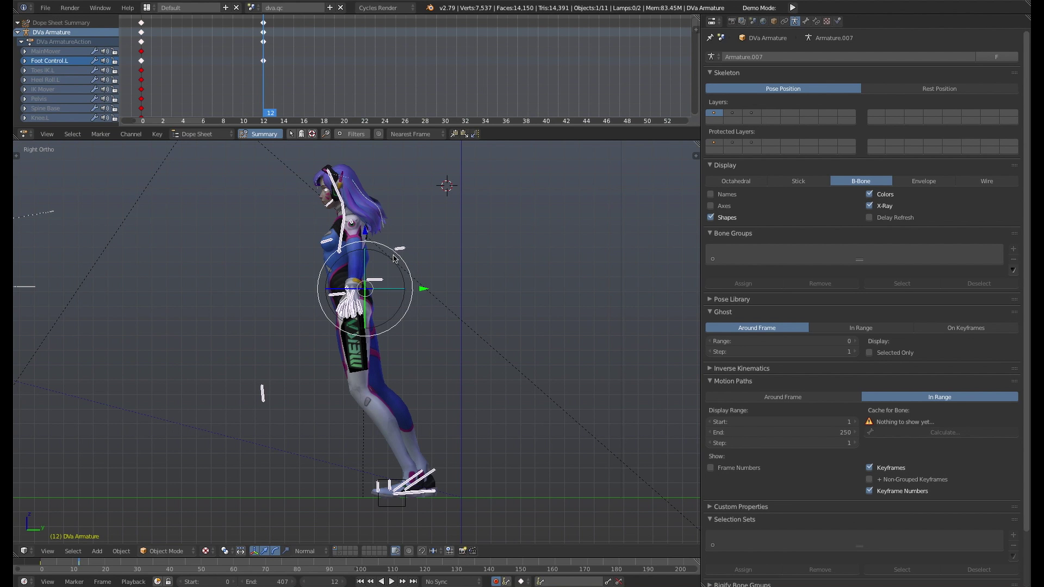
# Replay the armature's movement from frame 0 and examine the character and empty marker from several angles
pyautogui.hotkey('shift', 'Left')
pyautogui.hotkey('alt', 'a')
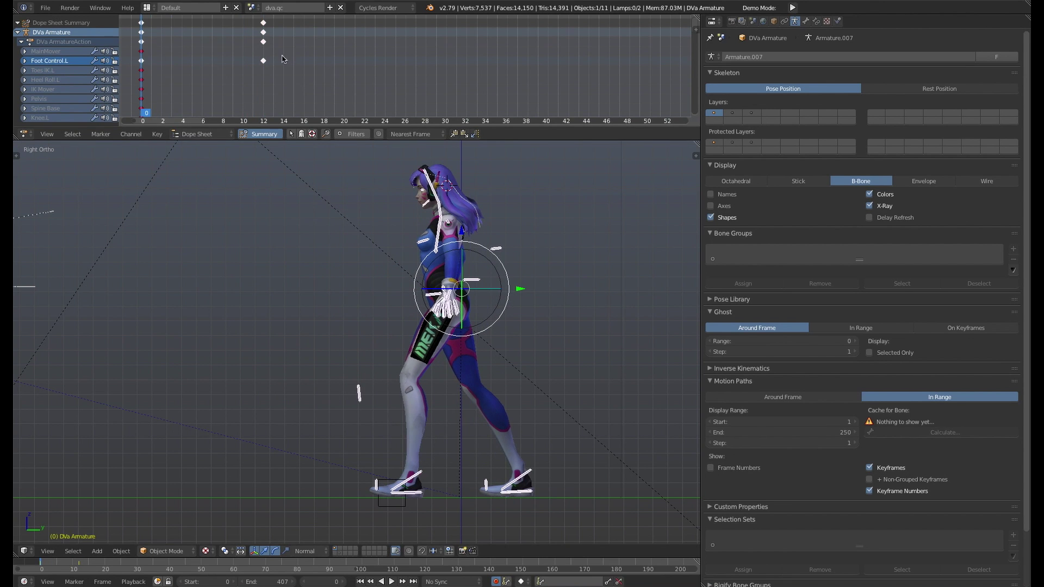
pyautogui.moveTo(318, 70); pyautogui.dragTo(143, 65)
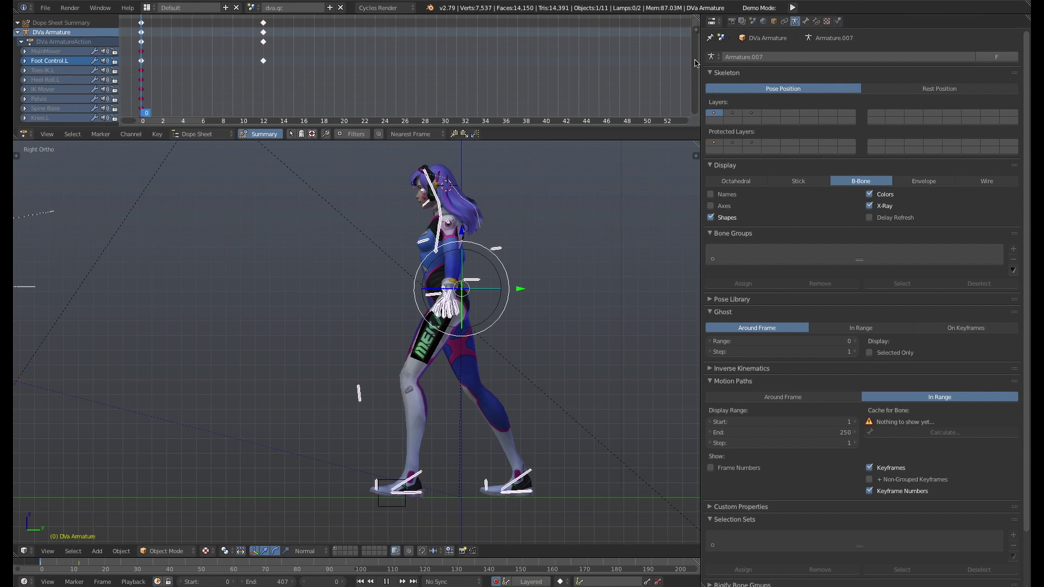
pyautogui.moveTo(522, 251); pyautogui.dragTo(505, 301, button='middle')
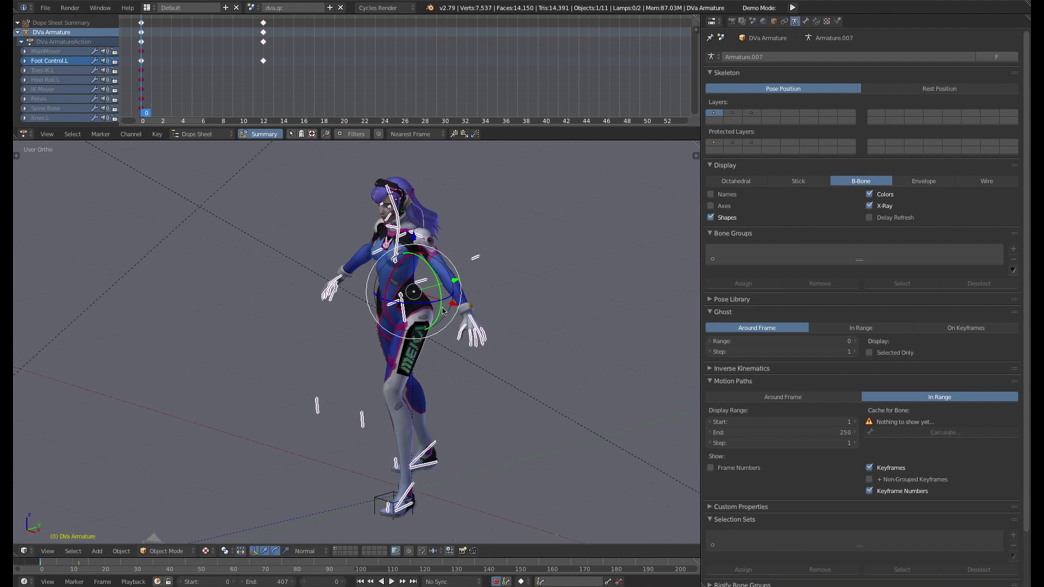
pyautogui.moveTo(491, 313); pyautogui.dragTo(393, 344, button='middle')
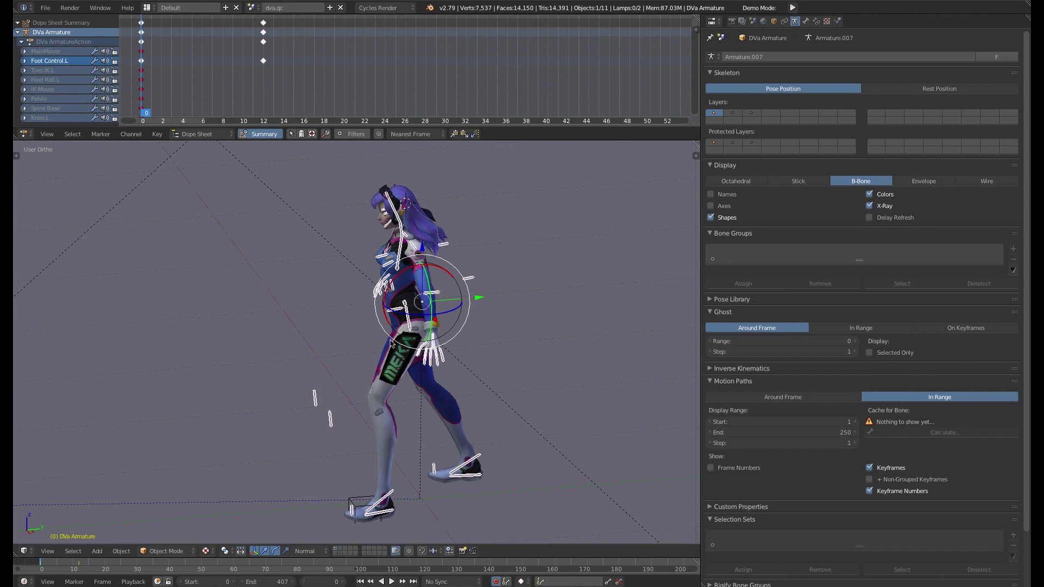
pyautogui.moveTo(330, 203); pyautogui.dragTo(430, 228, button='middle')
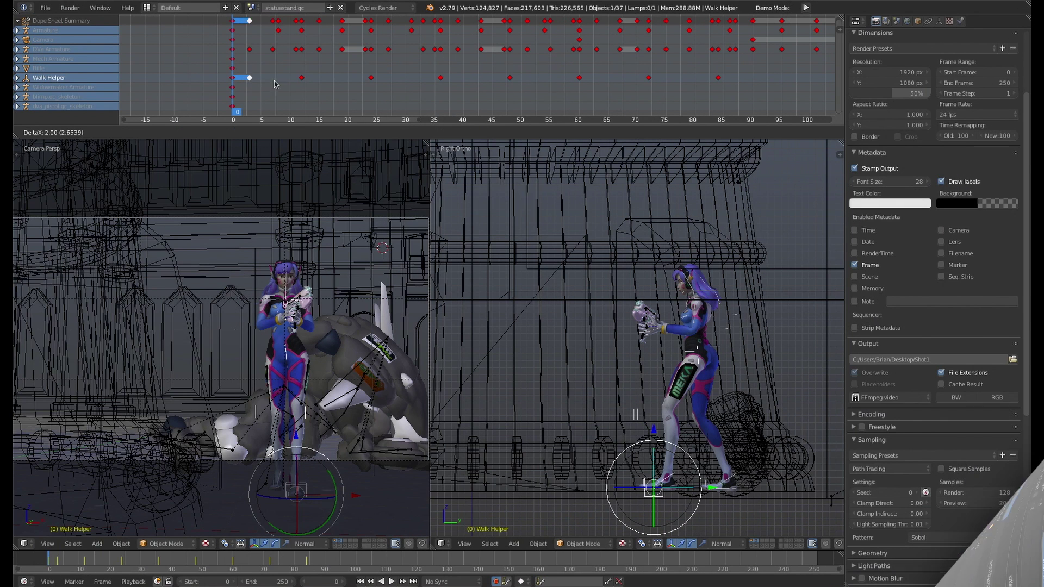
# Move the selected Walk Helper keyframe to frame 11 so its frame 0 value is held, and preview the first steps
pyautogui.moveTo(275, 84); pyautogui.dragTo(306, 81)
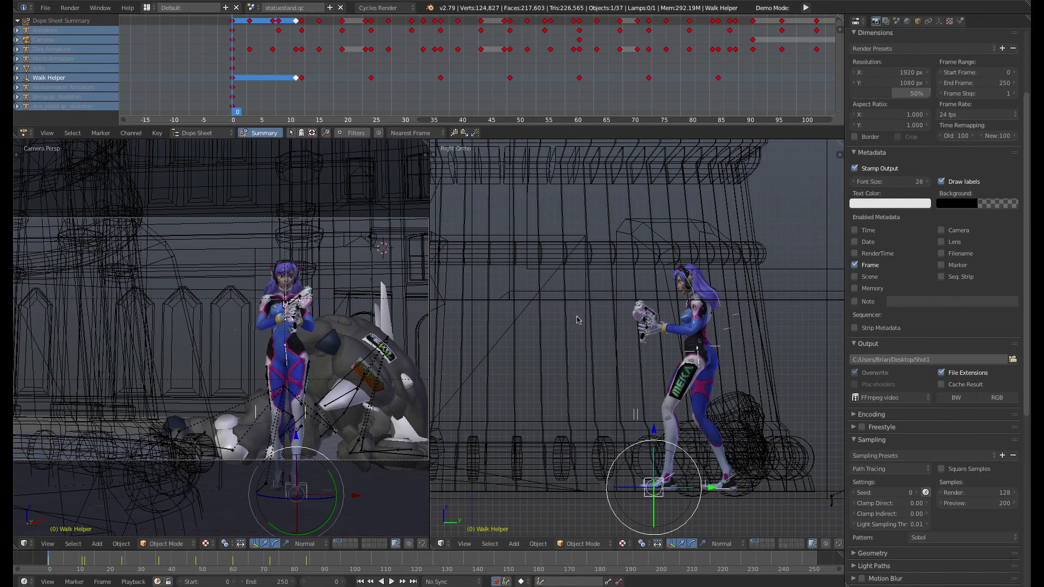
pyautogui.hotkey('alt', 'a')
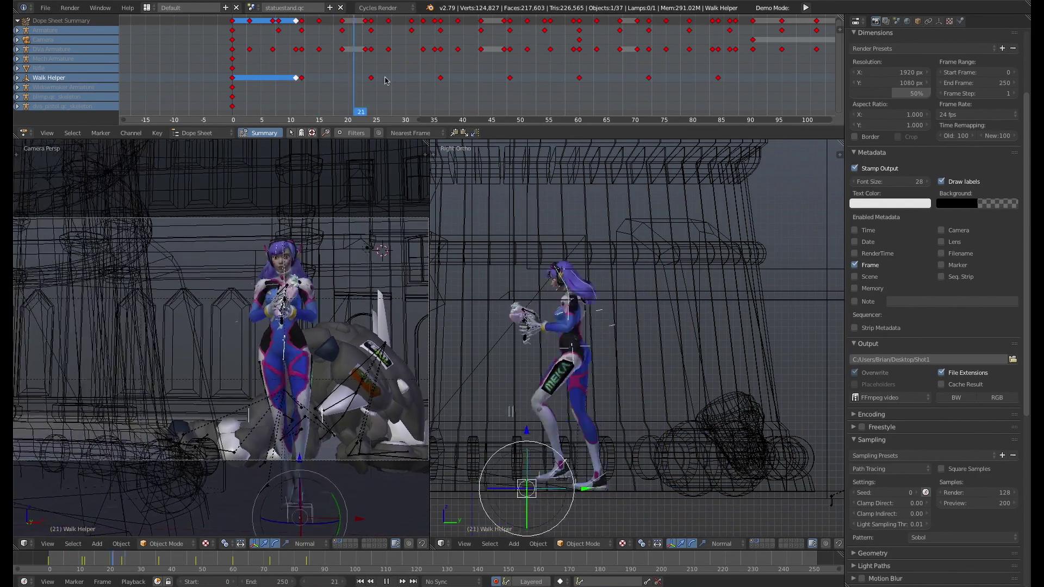
pyautogui.hotkey('alt', 'a')
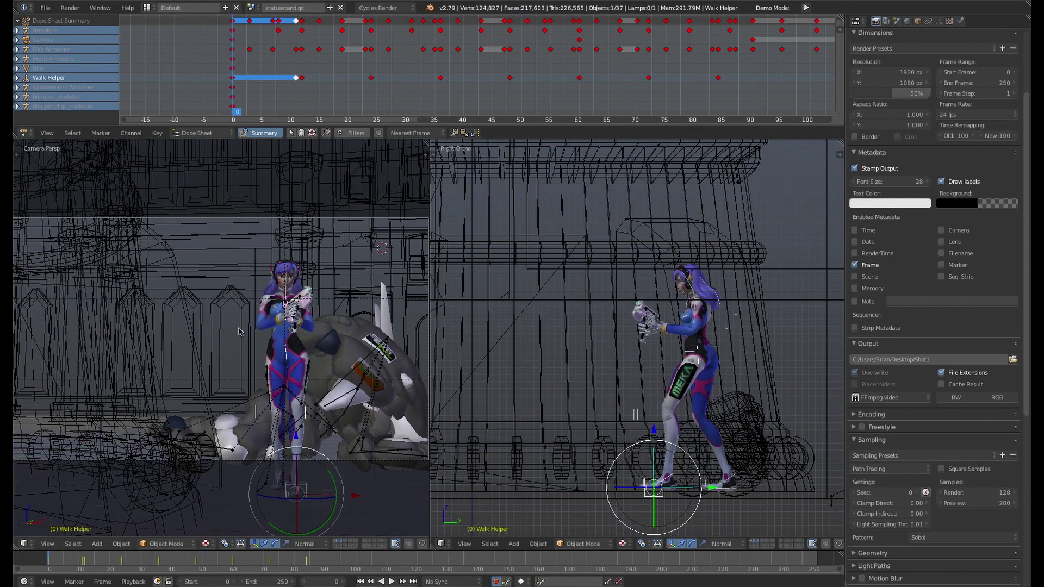
# Play the shot's animation past the walk, and review the opening steps again from frame 0
pyautogui.hotkey('alt', 'a')
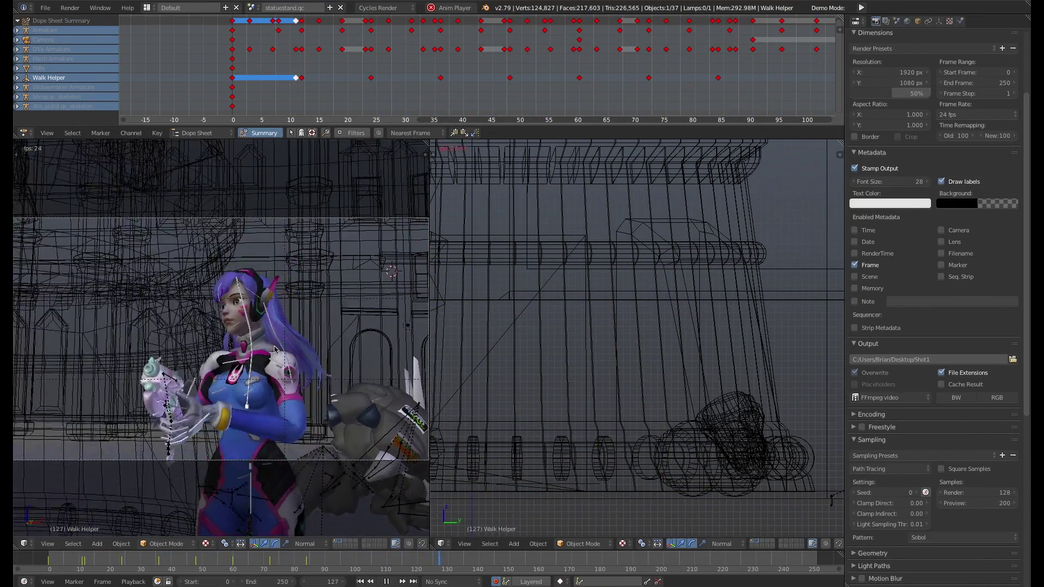
pyautogui.press('space')
pyautogui.press('Escape')
pyautogui.press('Escape')
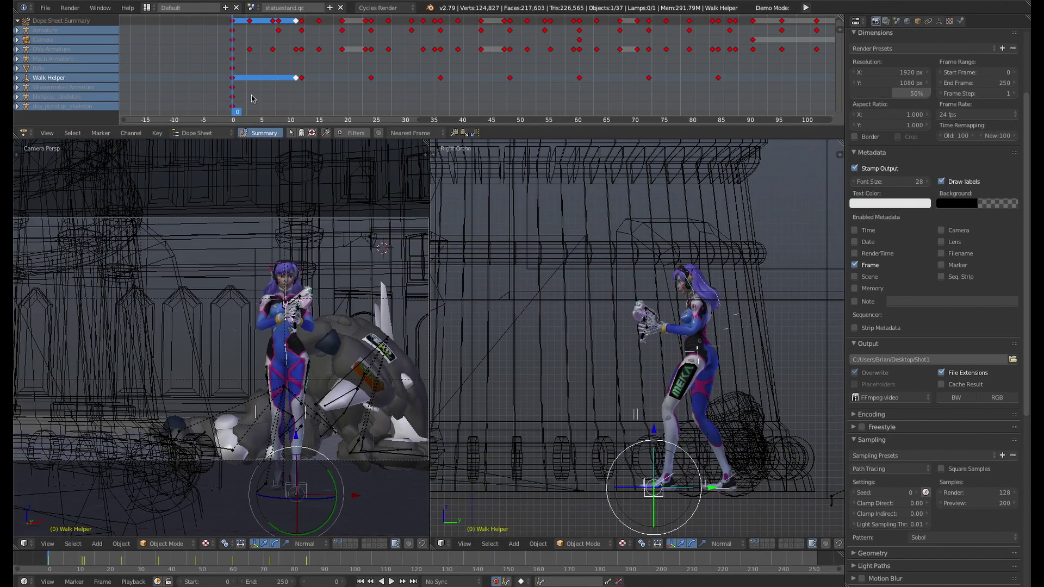
pyautogui.hotkey('alt', 'a')
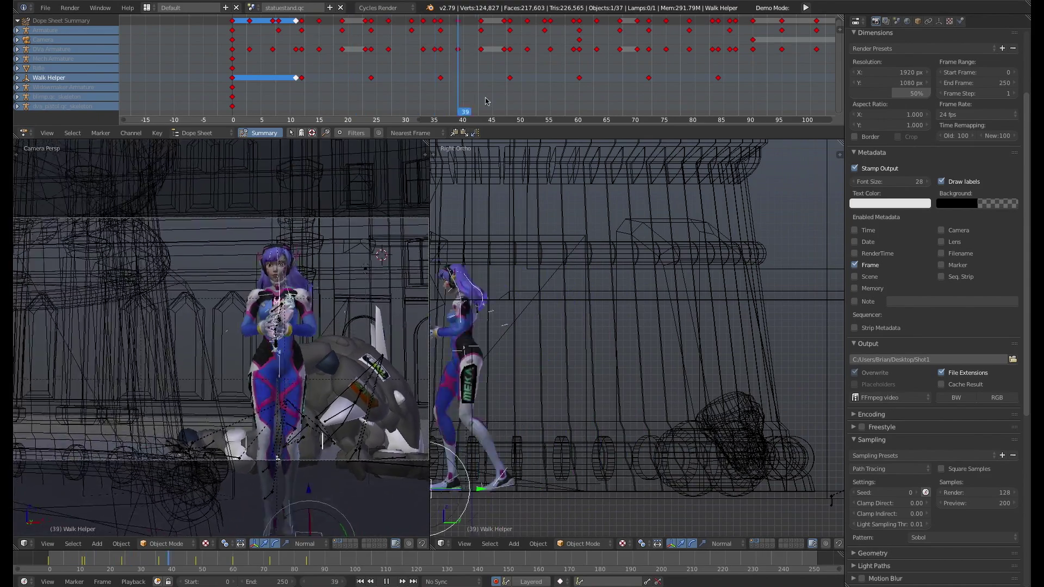
pyautogui.press('Escape')
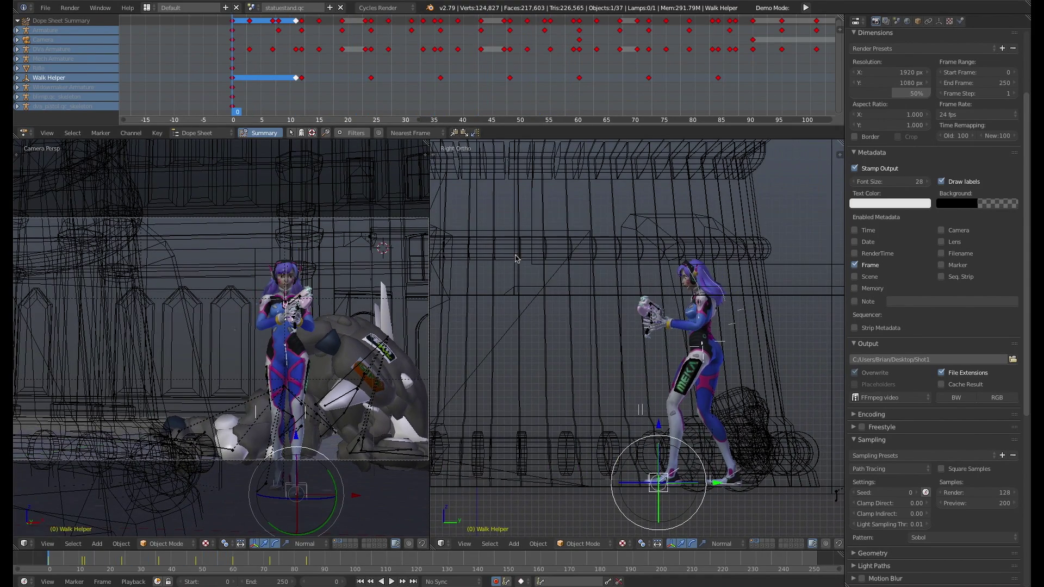
# Deselect the Walk Helper keyframes and repeatedly replay the walk from frame 0 to examine how the helper advances
pyautogui.click(195, 73)
pyautogui.hotkey('alt', 'a')
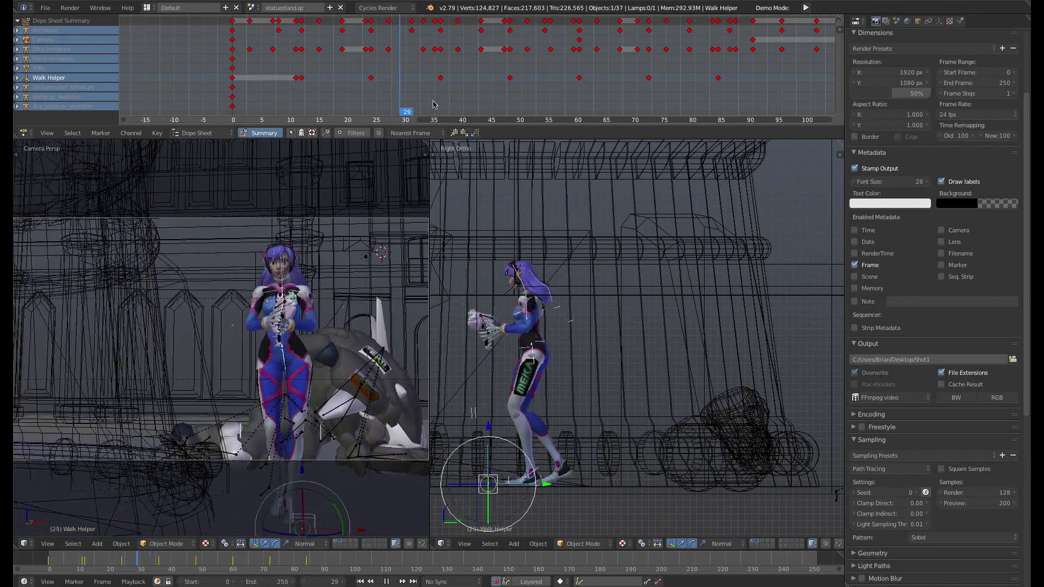
pyautogui.click(191, 119)
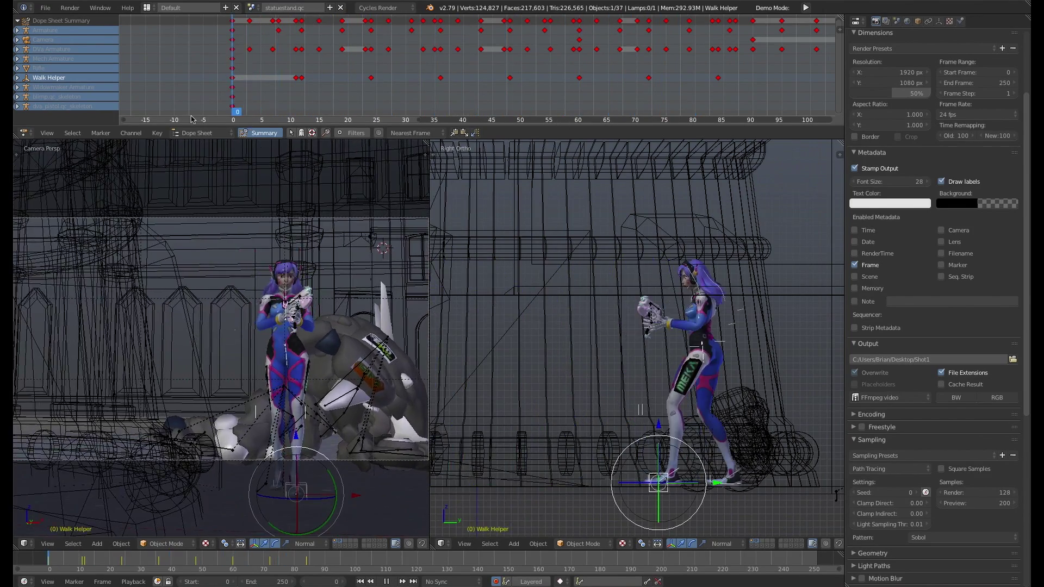
pyautogui.hotkey('alt', 'a')
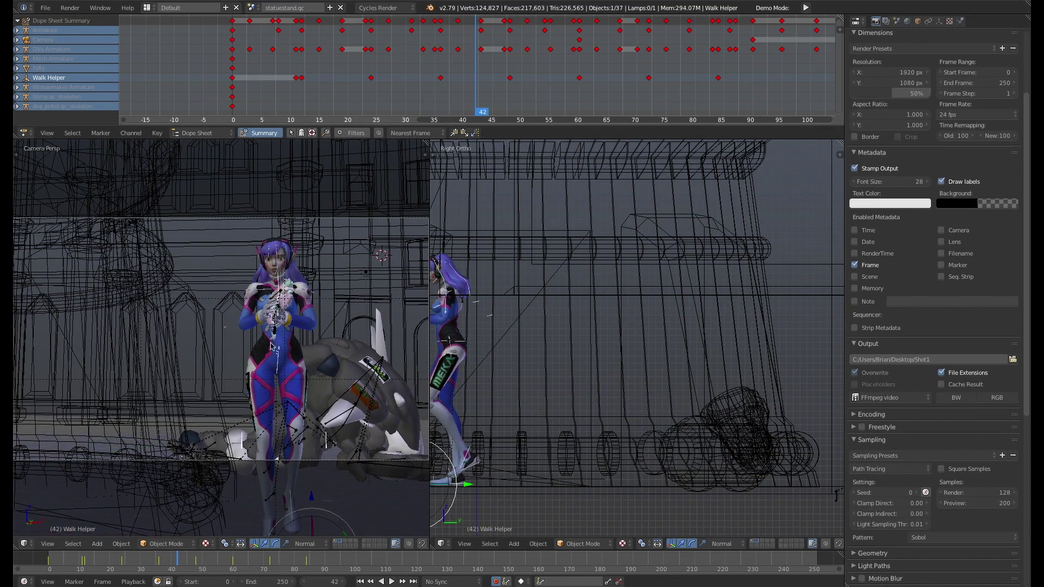
pyautogui.moveTo(240, 74); pyautogui.dragTo(186, 71)
pyautogui.hotkey('alt', 'a')
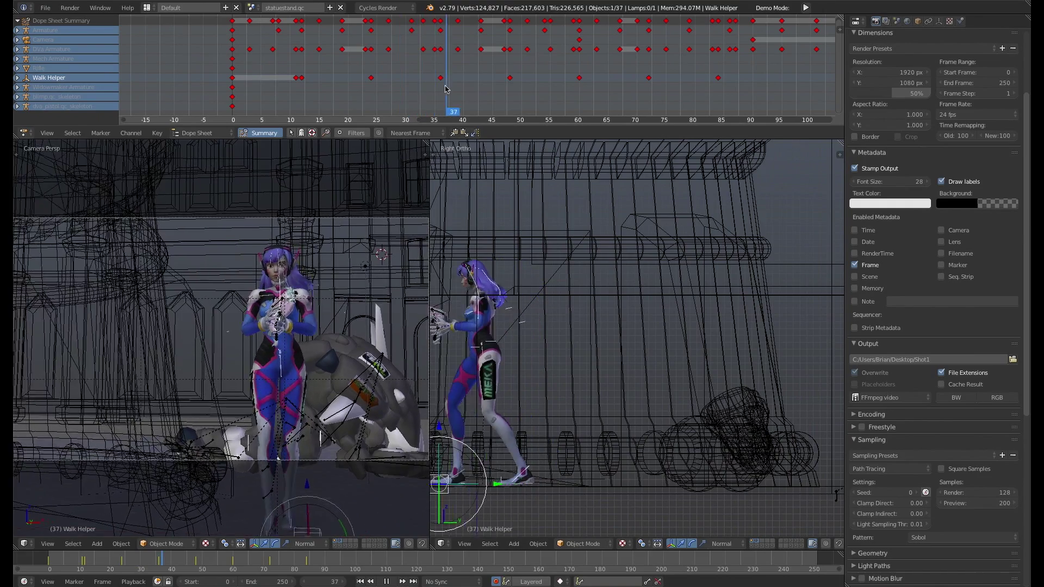
pyautogui.press('Escape')
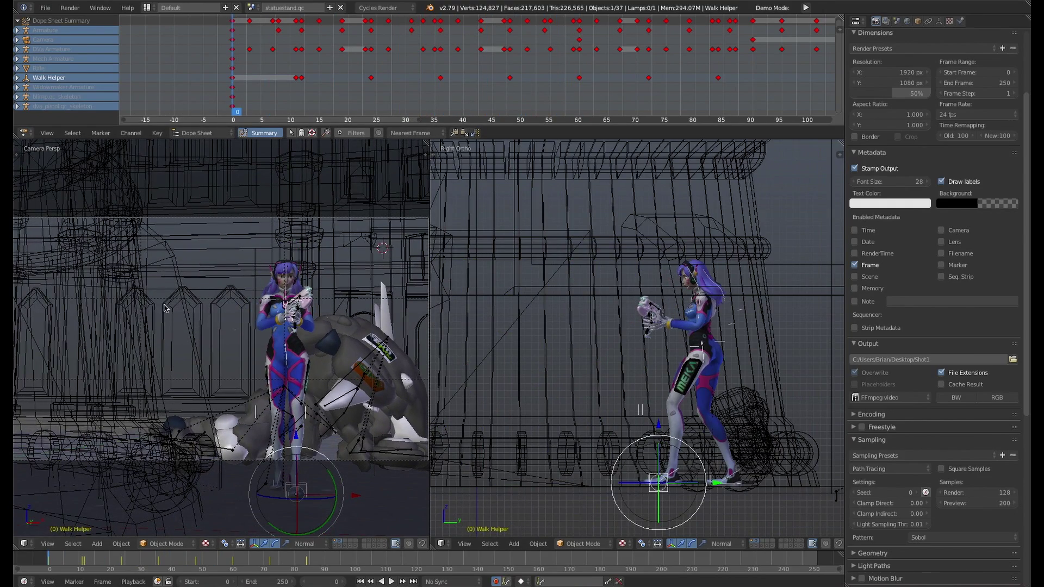
# Examine the planted left foot against the Walk Helper up close in the side view during the first step
pyautogui.scroll(5, 626, 329)
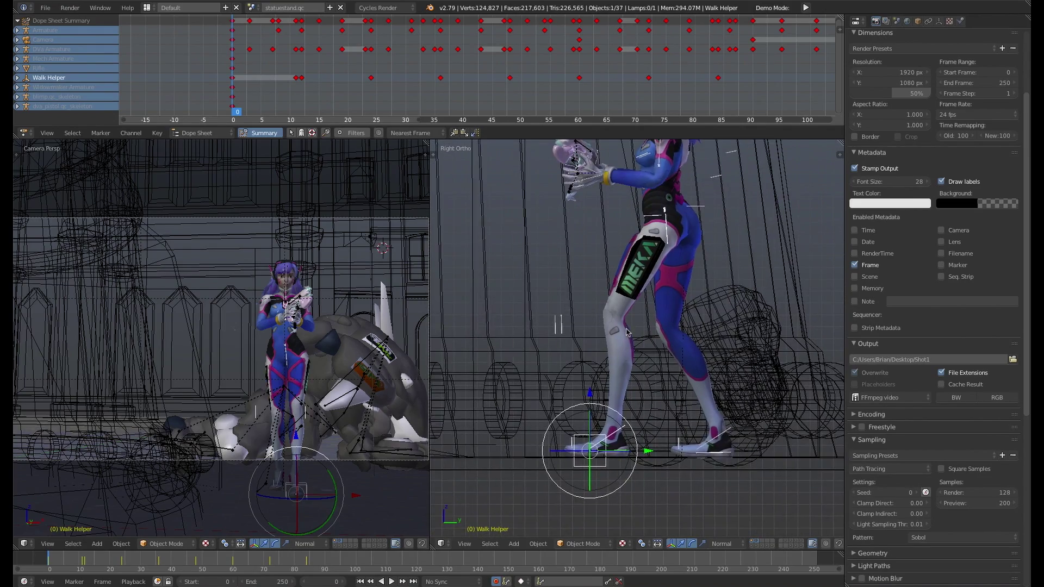
pyautogui.scroll(2, 626, 336)
pyautogui.hotkey('alt', 'a')
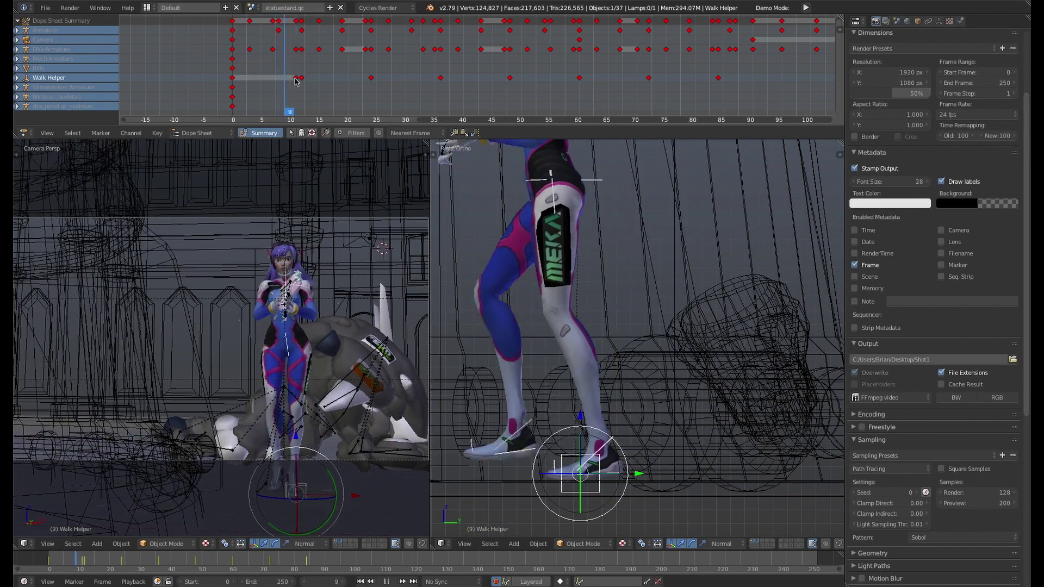
pyautogui.moveTo(296, 82); pyautogui.dragTo(200, 87)
pyautogui.moveTo(265, 77)
pyautogui.mouseDown()
pyautogui.moveTo(308, 79)
pyautogui.moveTo(252, 85)
pyautogui.mouseUp()
pyautogui.hotkey('alt', 'a')
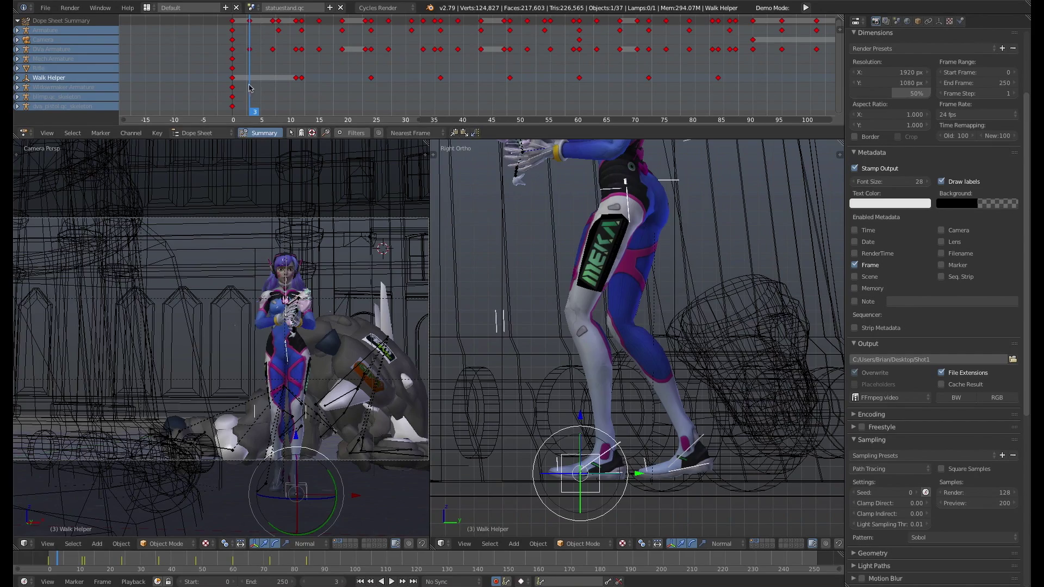
pyautogui.moveTo(250, 89); pyautogui.dragTo(221, 87)
pyautogui.hotkey('alt', 'a')
pyautogui.click(236, 102)
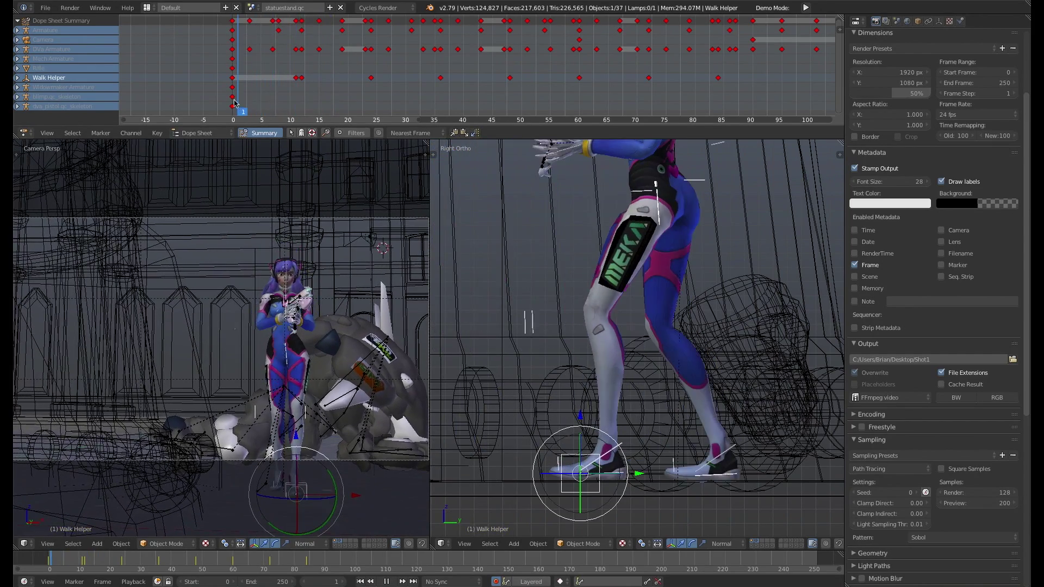
pyautogui.click(235, 90)
pyautogui.click(233, 89)
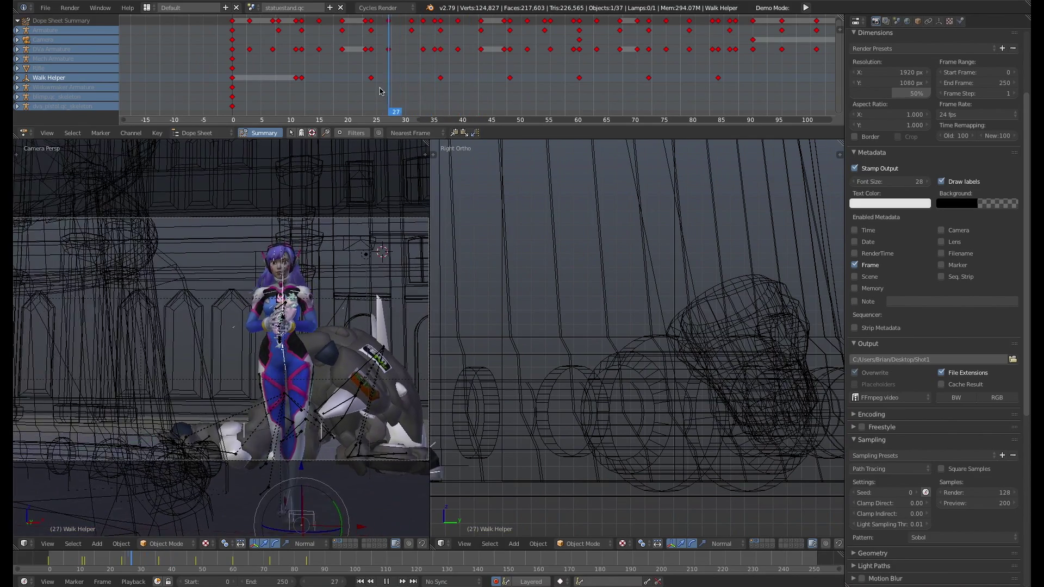
# Frame the whole character in the side view and review the first step from frame 0 once more
pyautogui.press('Escape')
pyautogui.keyDown('shift'); pyautogui.moveTo(606, 309); pyautogui.dragTo(634, 370, button='middle'); pyautogui.keyUp('shift')
pyautogui.scroll(-1, 604, 356)
pyautogui.hotkey('alt', 'a')
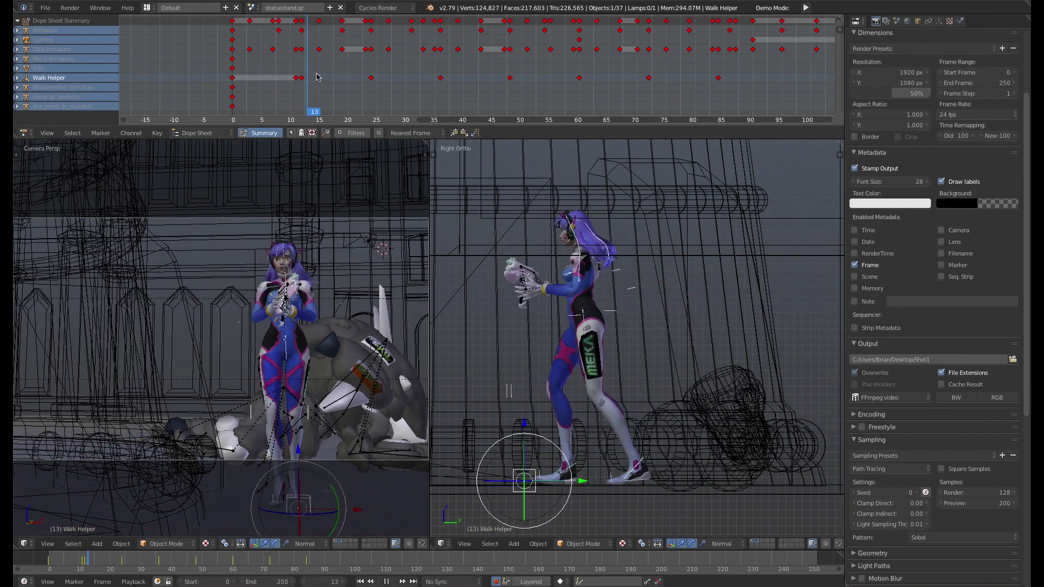
pyautogui.hotkey('alt', 'a')
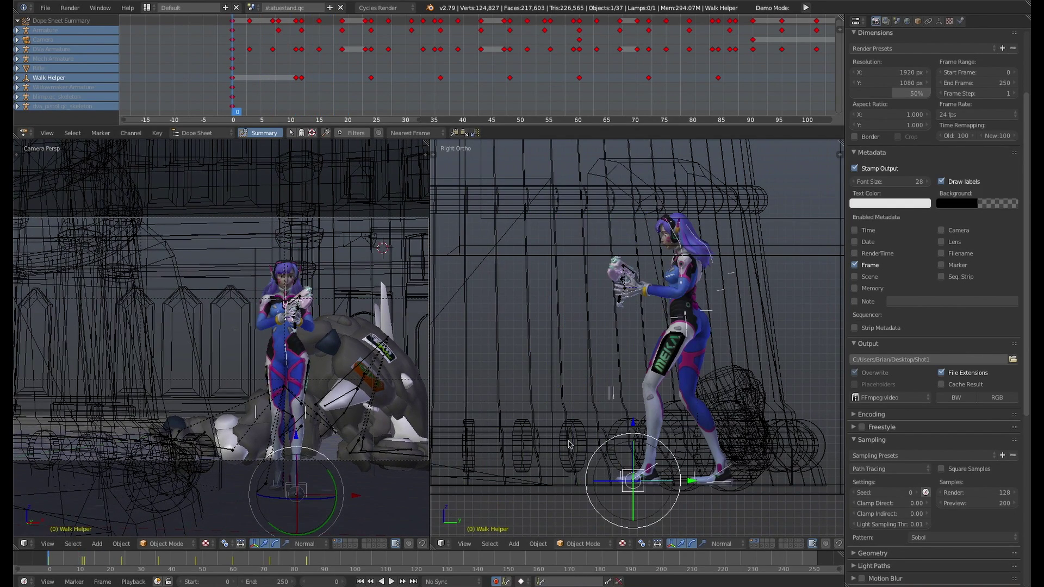
# Deselect the Walk Helper and play the walk from frame 0 to review it in the camera and side views, returning to frame 0
pyautogui.keyDown('shift'); pyautogui.moveTo(554, 412); pyautogui.dragTo(585, 422, button='middle'); pyautogui.keyUp('shift')
pyautogui.scroll(-1, 578, 426)
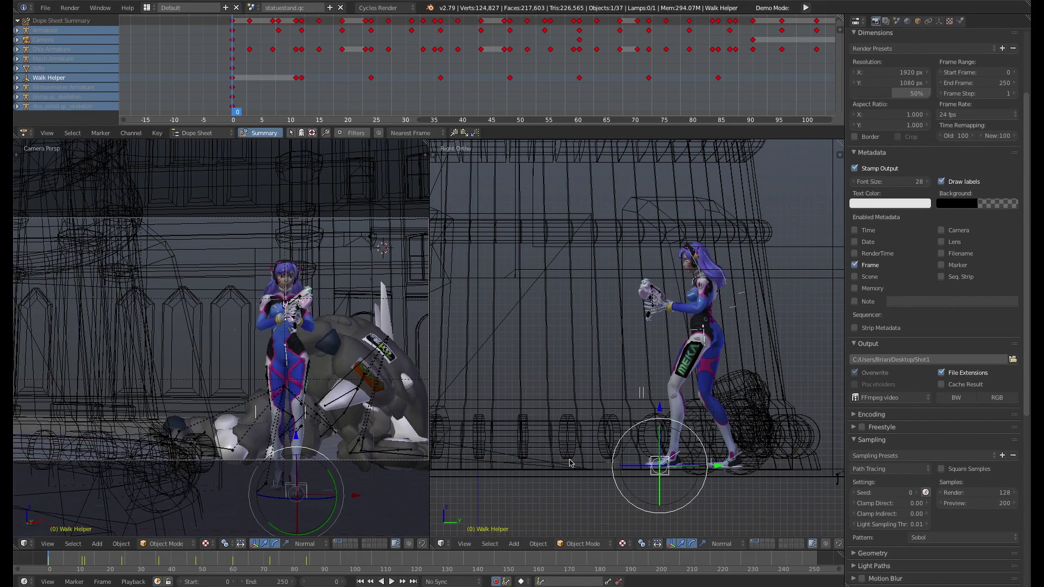
pyautogui.press('a')
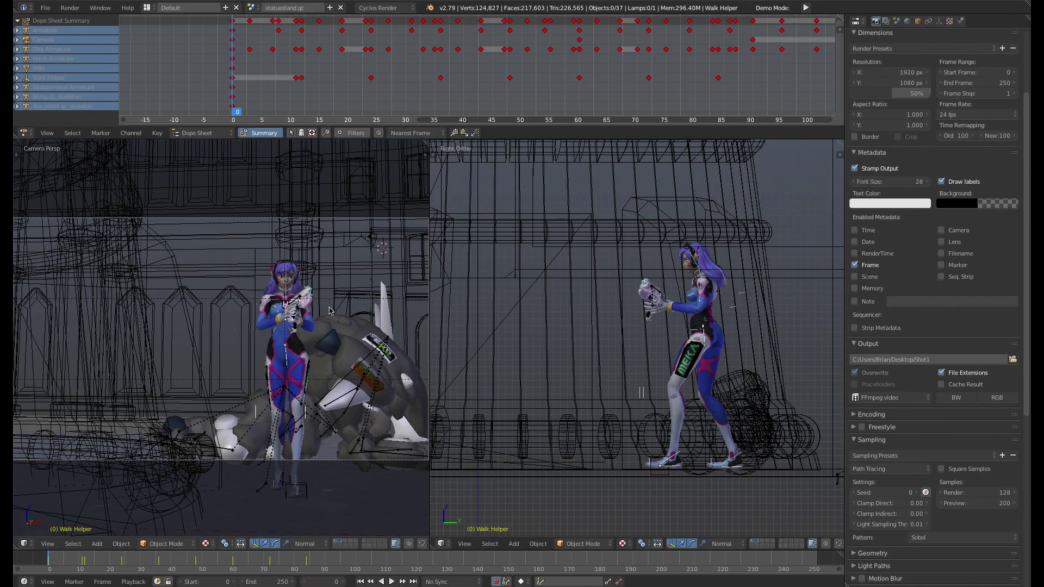
pyautogui.hotkey('alt', 'a')
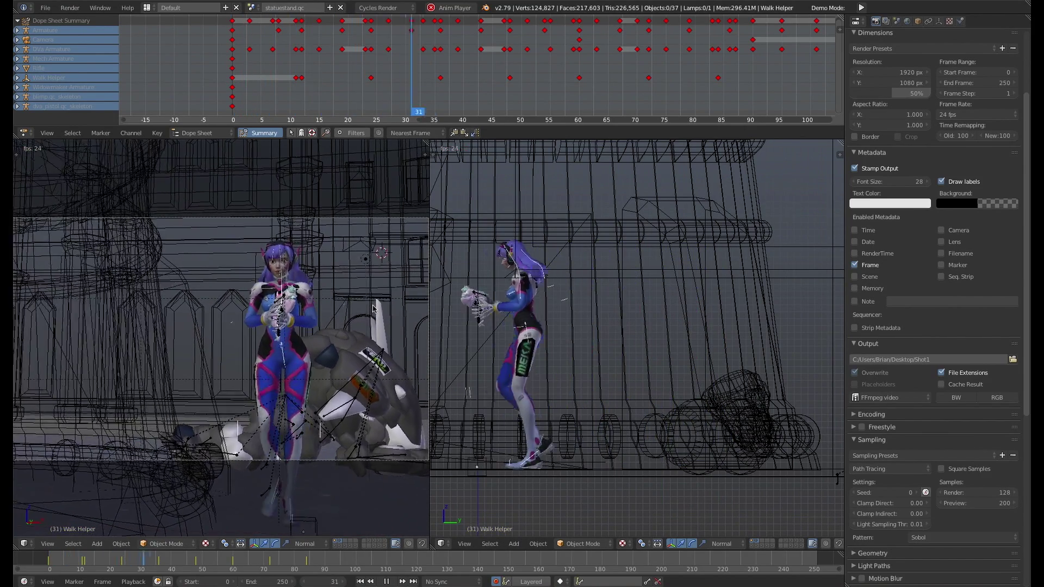
pyautogui.press('Escape')
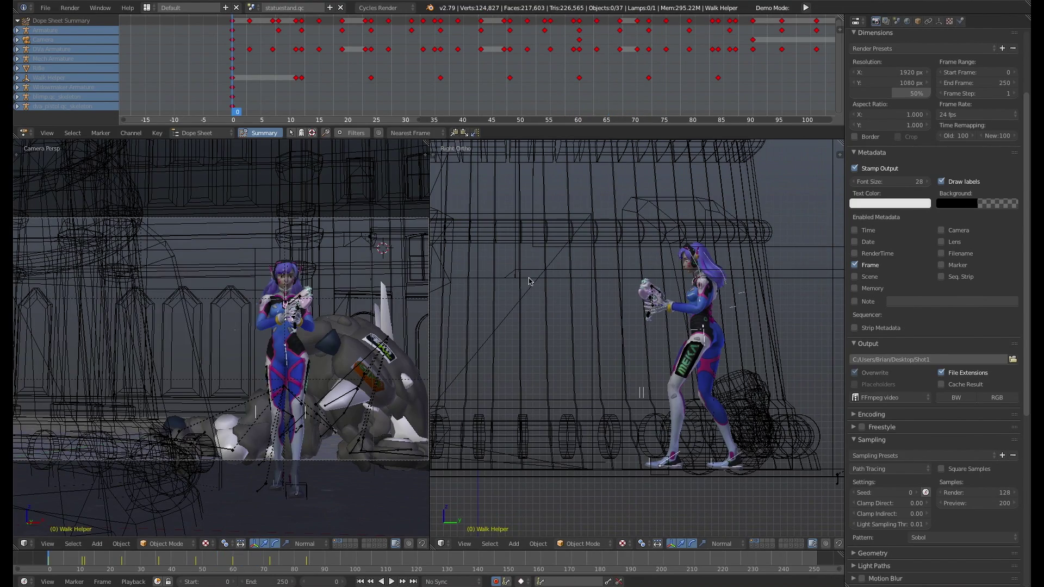
pyautogui.keyDown('shift'); pyautogui.moveTo(535, 278); pyautogui.dragTo(598, 294, button='middle'); pyautogui.keyUp('shift')
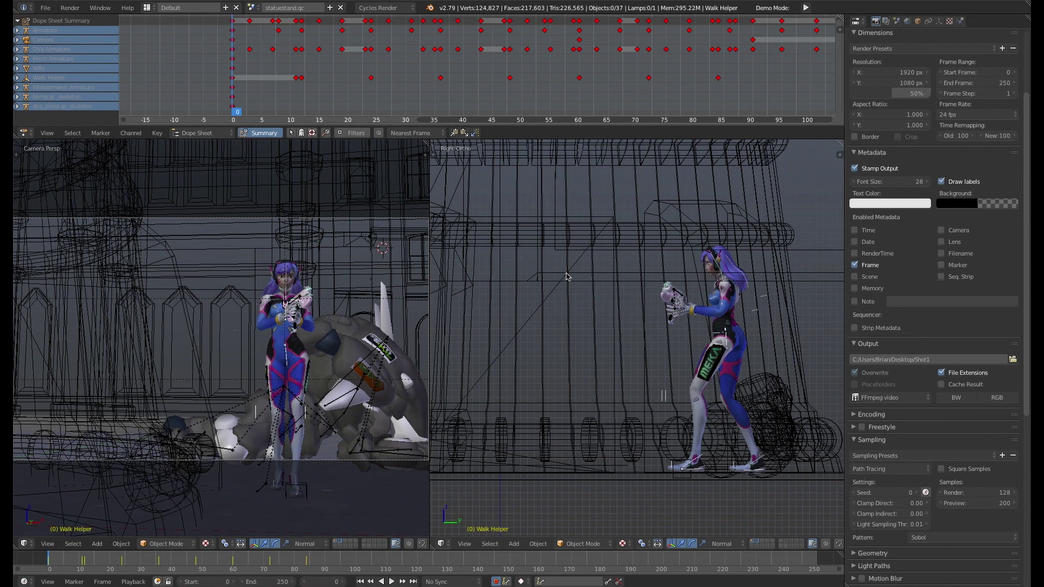
pyautogui.keyDown('shift'); pyautogui.moveTo(606, 288); pyautogui.dragTo(629, 311, button='middle'); pyautogui.keyUp('shift')
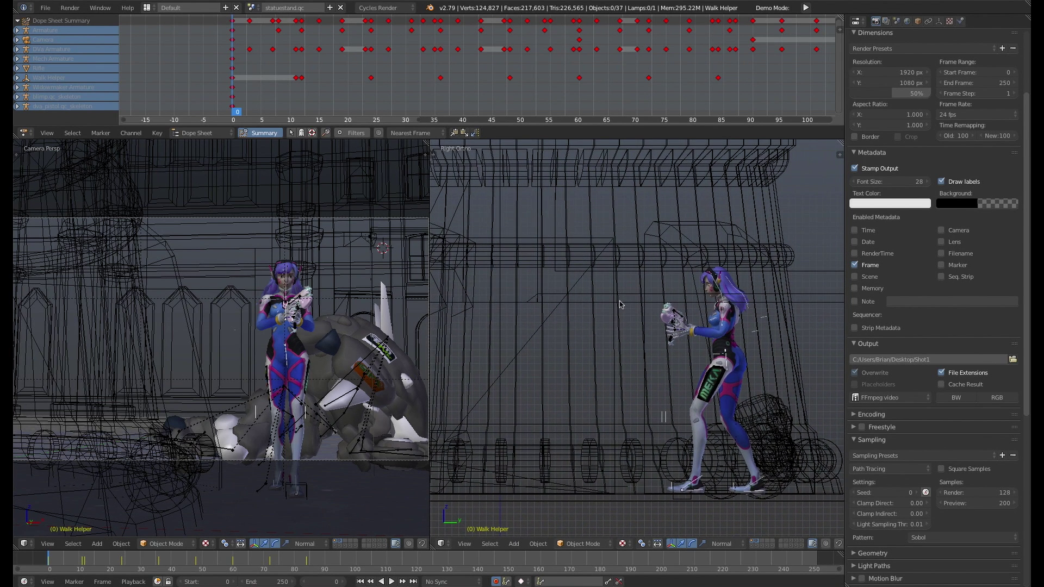